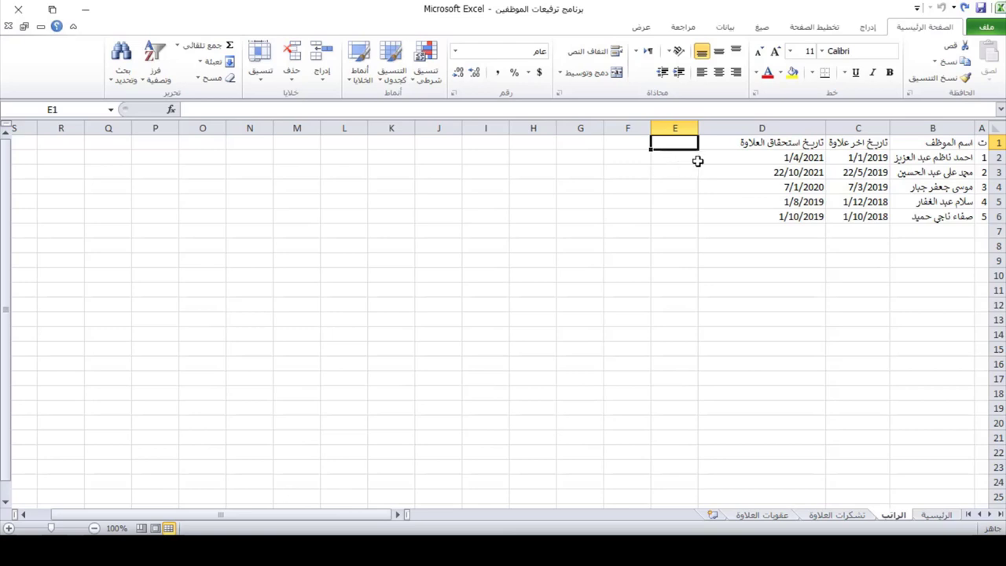
Enter the current date in cell E2 with the TODAY function.
{"action": "left_click", "coordinate": [681, 158]}
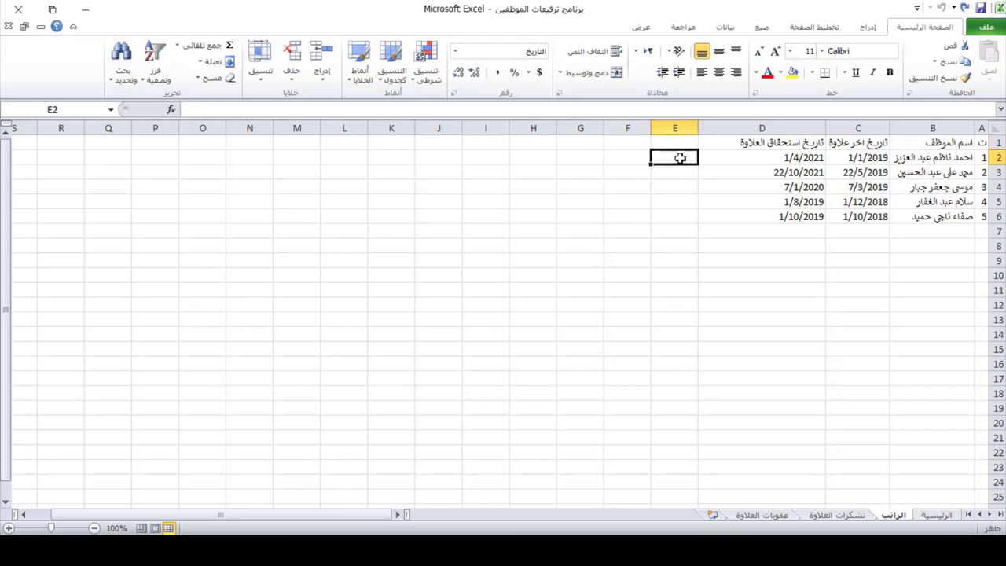
{"action": "type", "text": "="}
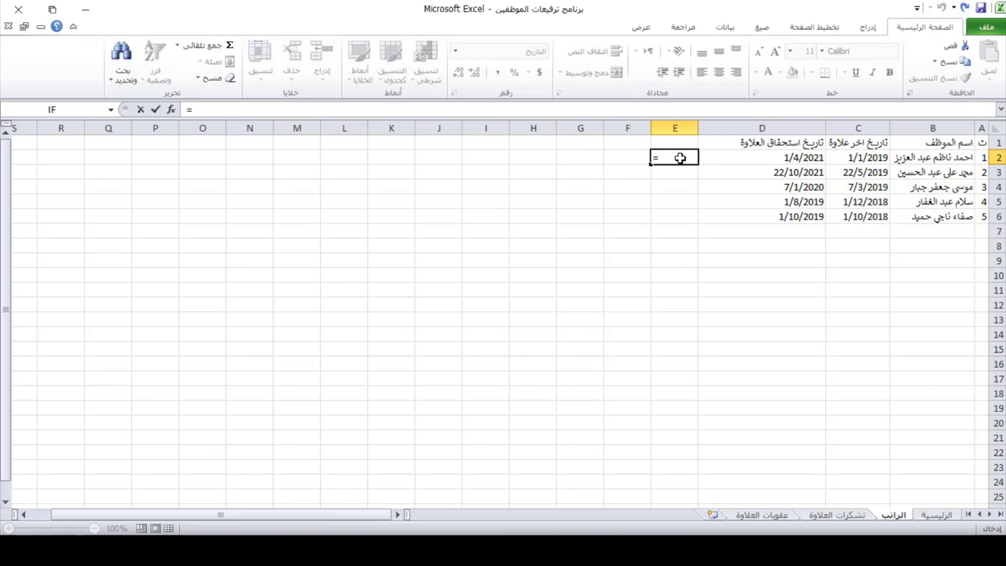
{"action": "type", "text": "to"}
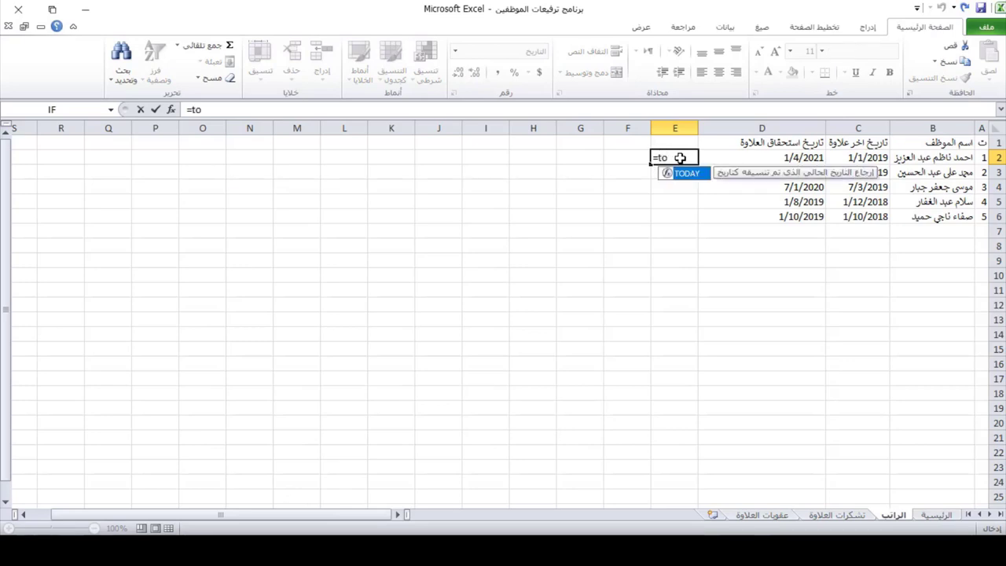
{"action": "key", "text": "Tab"}
{"action": "key", "text": "Return"}
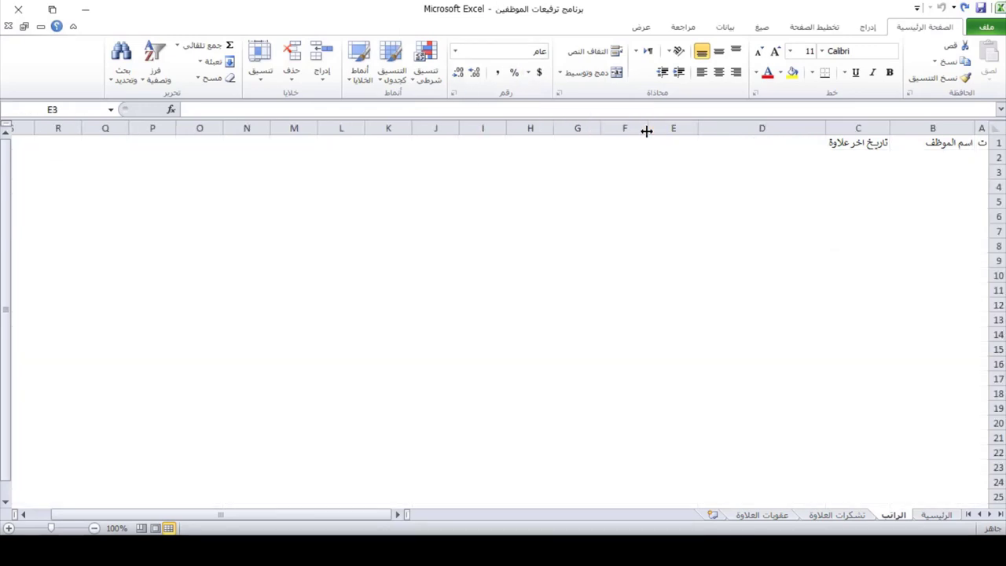
Insert the logical AND function into cell F2, keeping the date rows visible beside its arguments.
{"action": "left_click", "coordinate": [608, 157]}
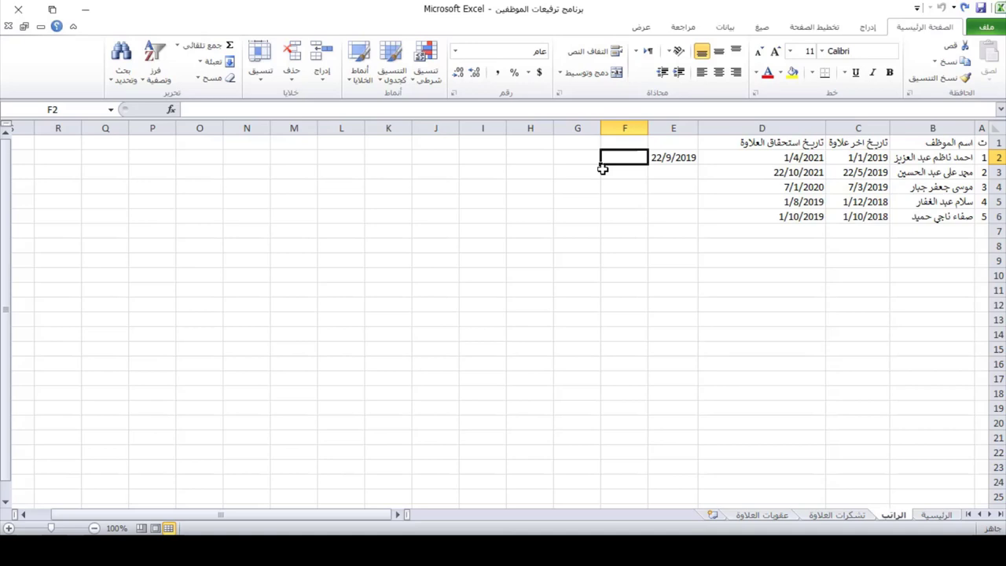
{"action": "left_click", "coordinate": [764, 30]}
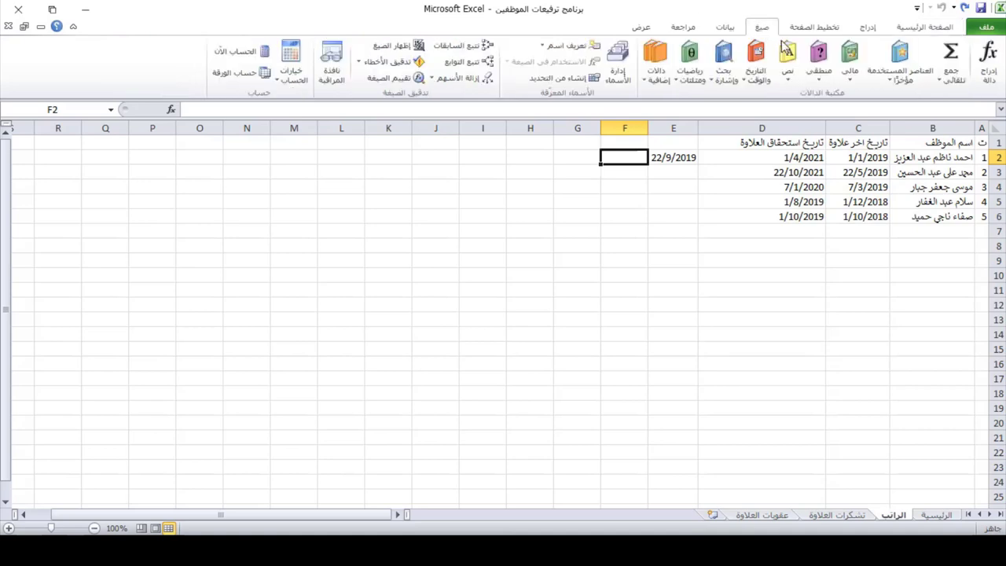
{"action": "left_click", "coordinate": [820, 75]}
{"action": "left_click", "coordinate": [811, 97]}
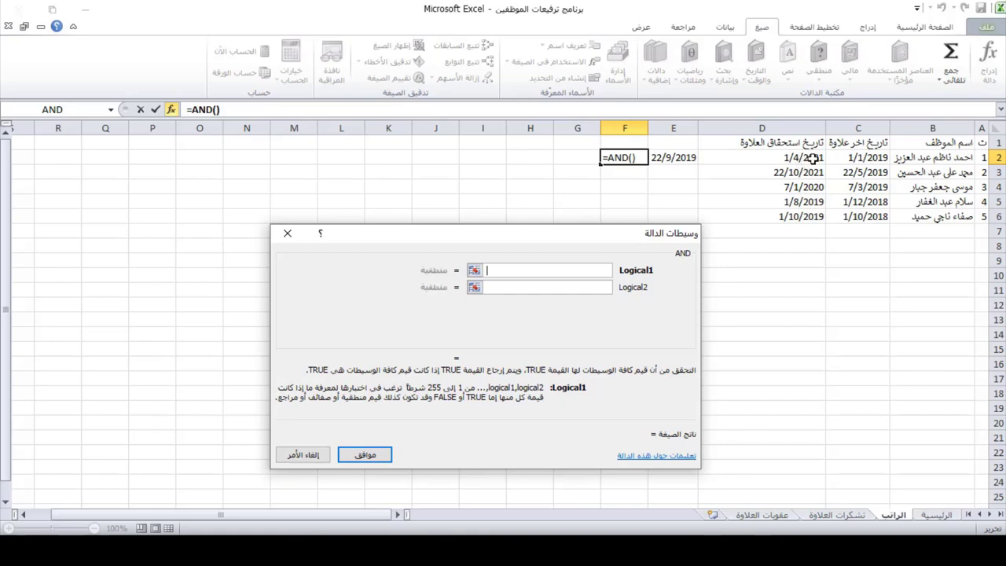
{"action": "left_click_drag", "start_coordinate": [553, 234], "coordinate": [572, 212]}
Set the first AND condition to month(E2)=month(D2), comparing today's month with the allowance due month.
{"action": "type", "text": "m"}
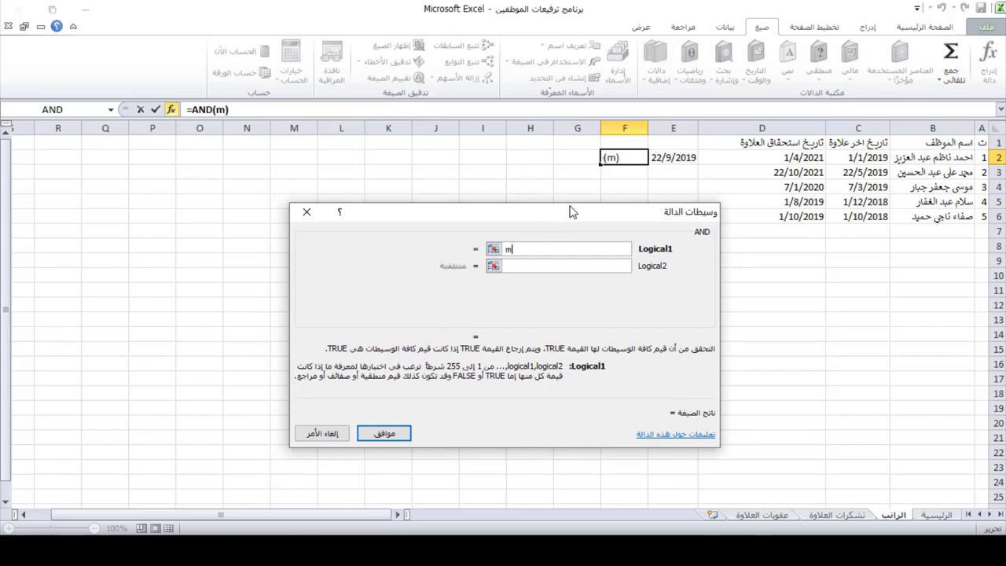
{"action": "type", "text": "onth("}
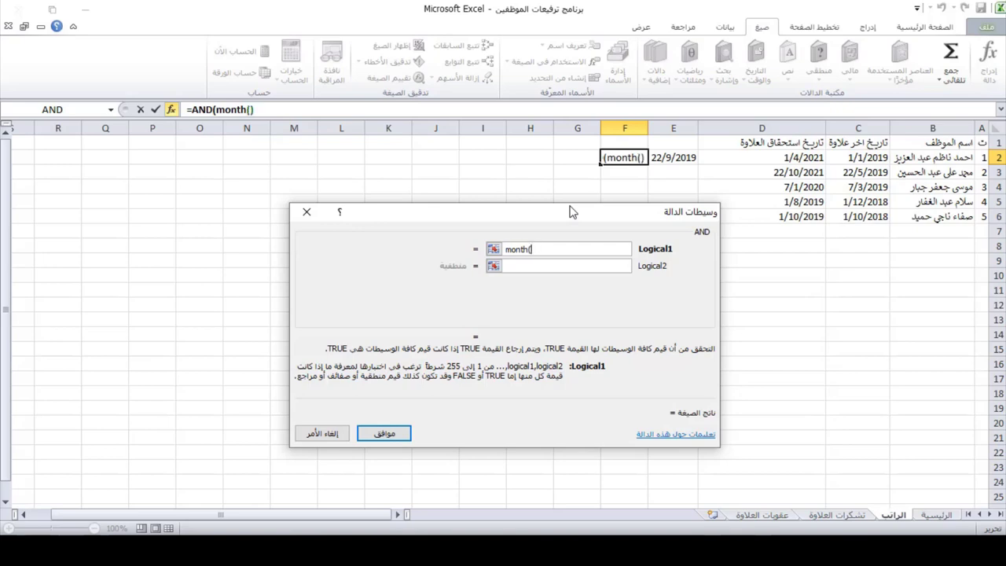
{"action": "left_click", "coordinate": [660, 160]}
{"action": "type", "text": "_"}
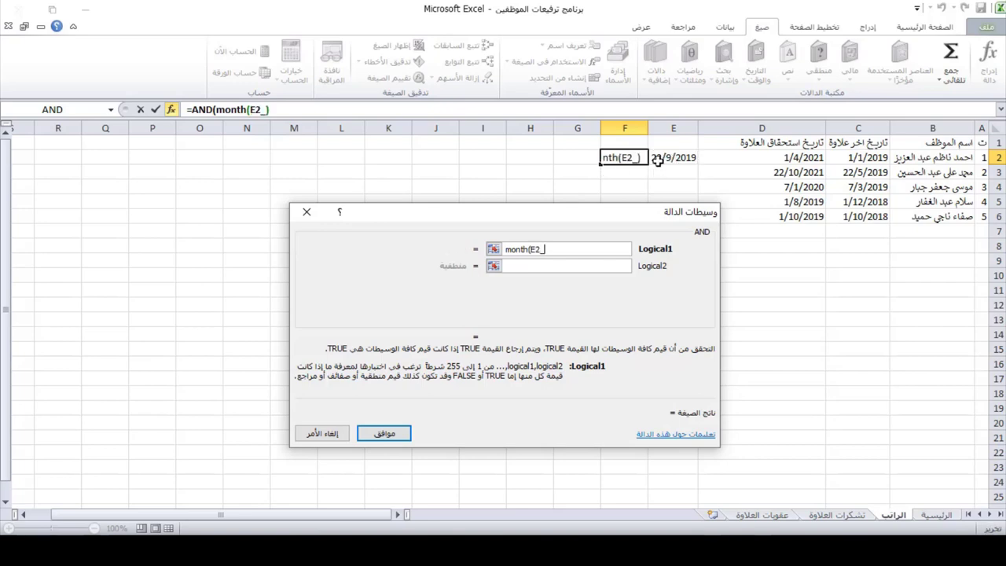
{"action": "key", "text": "BackSpace"}
{"action": "type", "text": ")"}
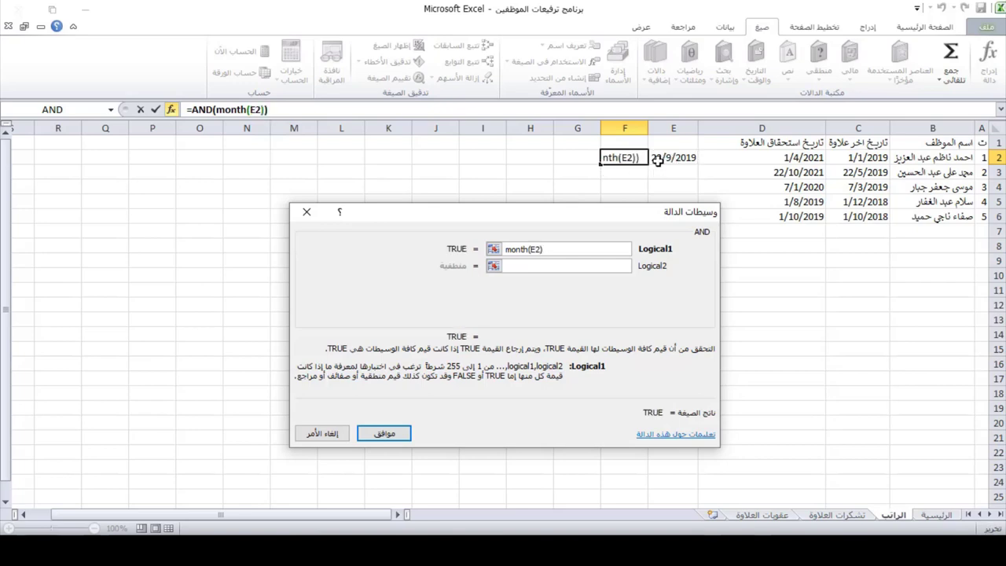
{"action": "type", "text": "=mo"}
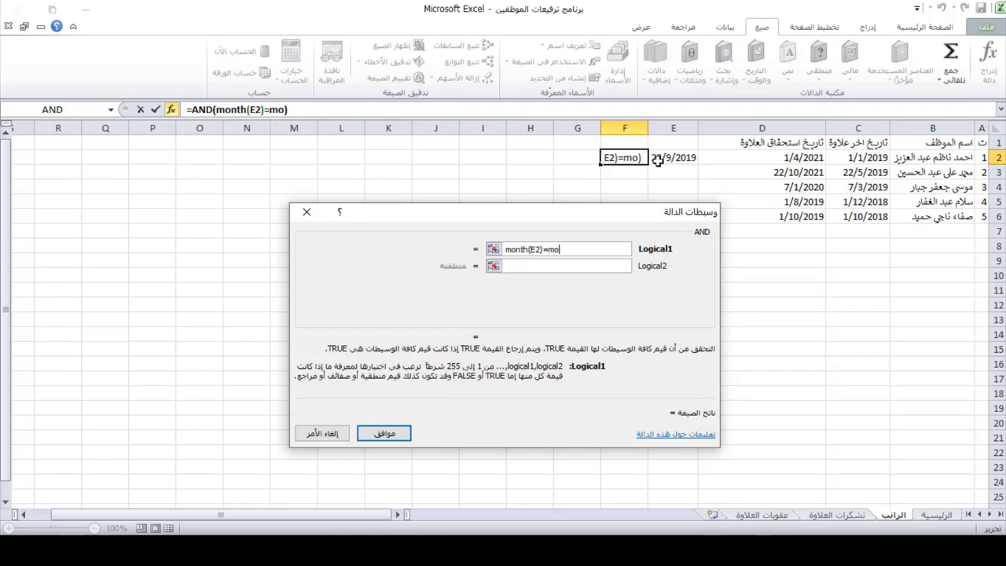
{"action": "type", "text": "nth("}
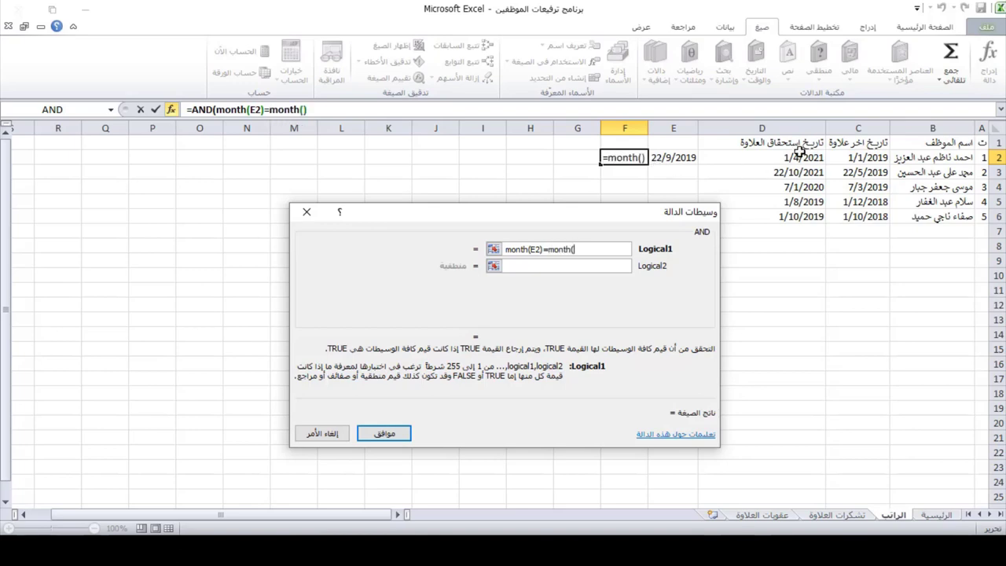
{"action": "left_click", "coordinate": [804, 154]}
{"action": "type", "text": ")"}
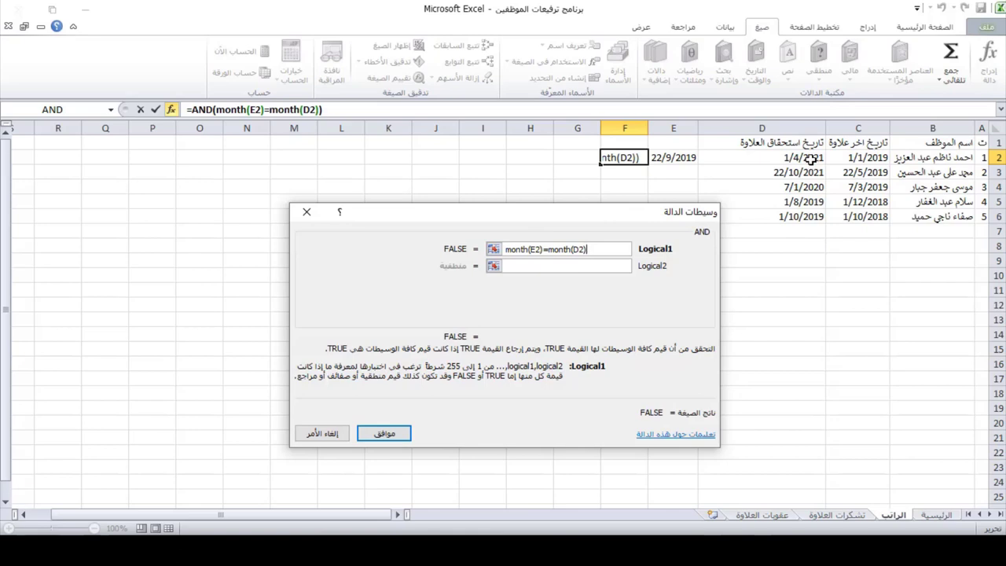
Enter yaer(E2)=yaer(D2) as the second AND condition and confirm the formula in F2.
{"action": "left_click", "coordinate": [544, 268]}
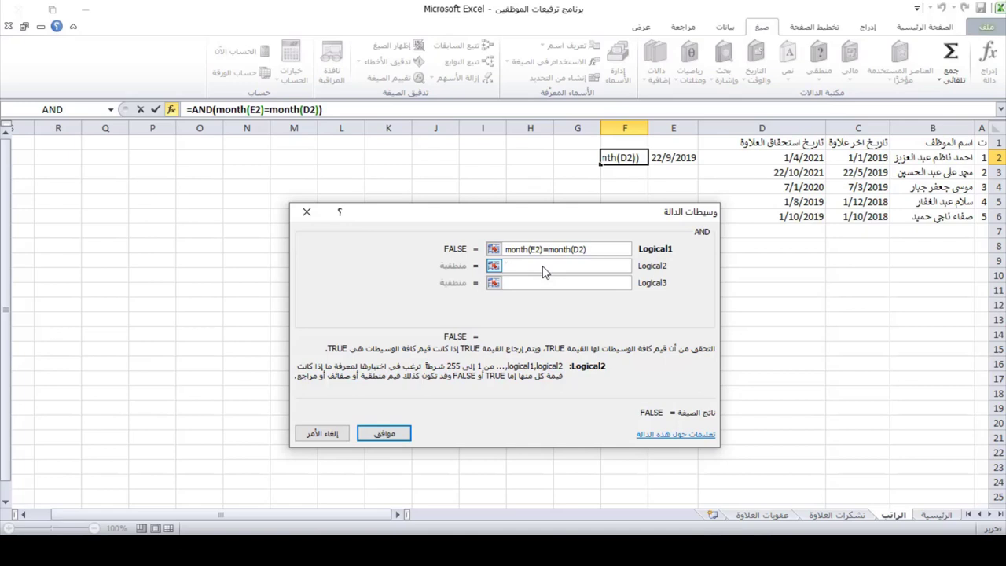
{"action": "type", "text": "y"}
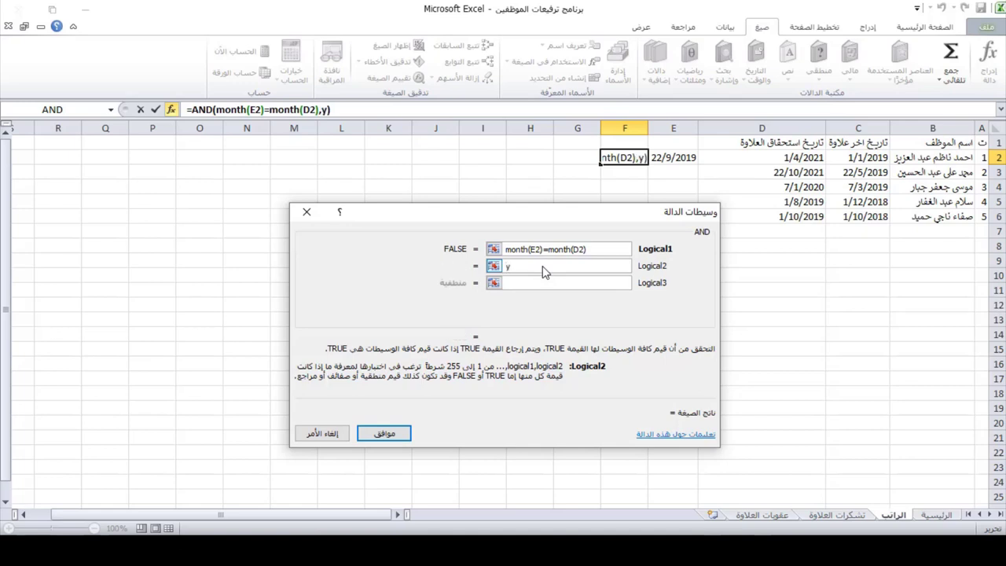
{"action": "type", "text": "aer("}
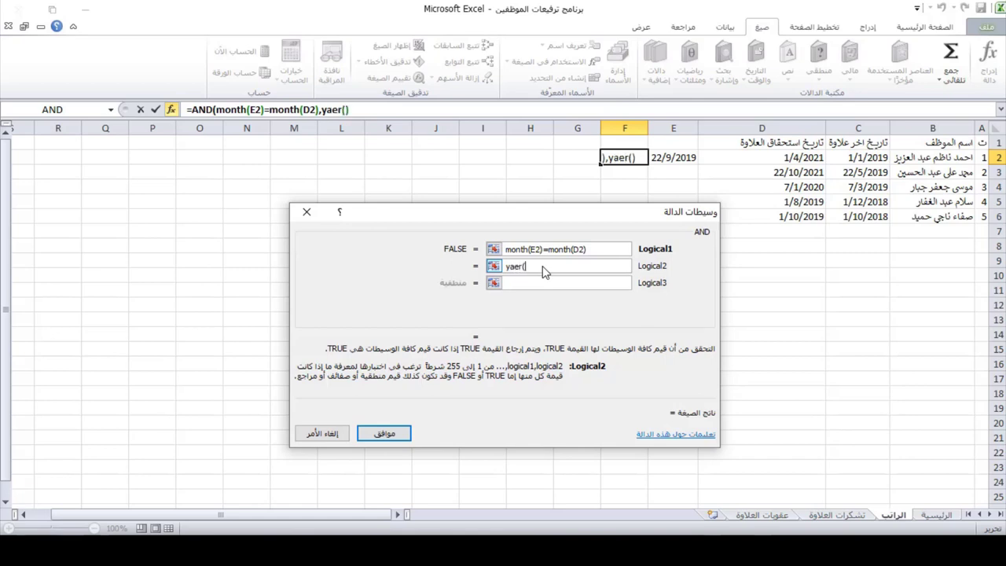
{"action": "left_click", "coordinate": [676, 157]}
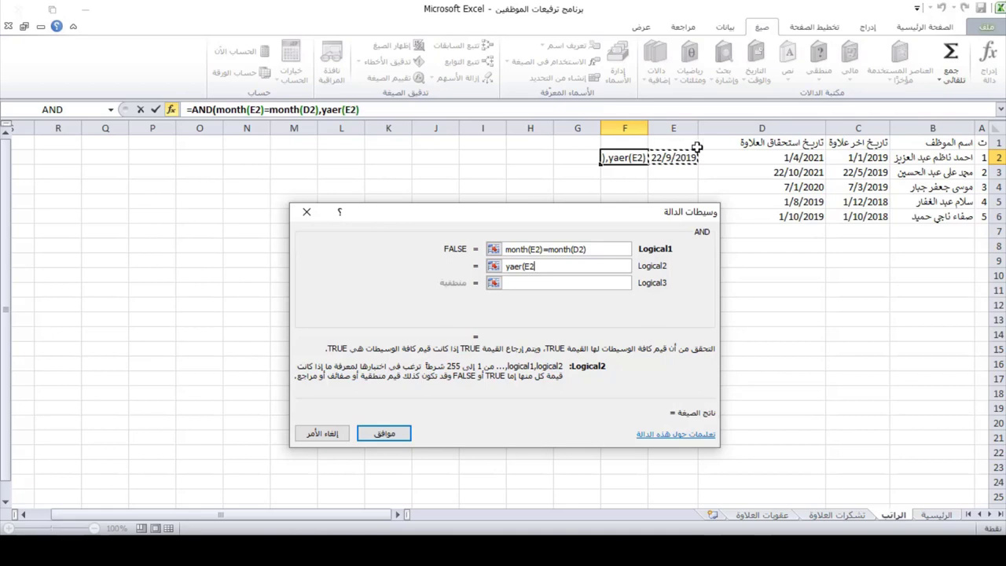
{"action": "type", "text": ")="}
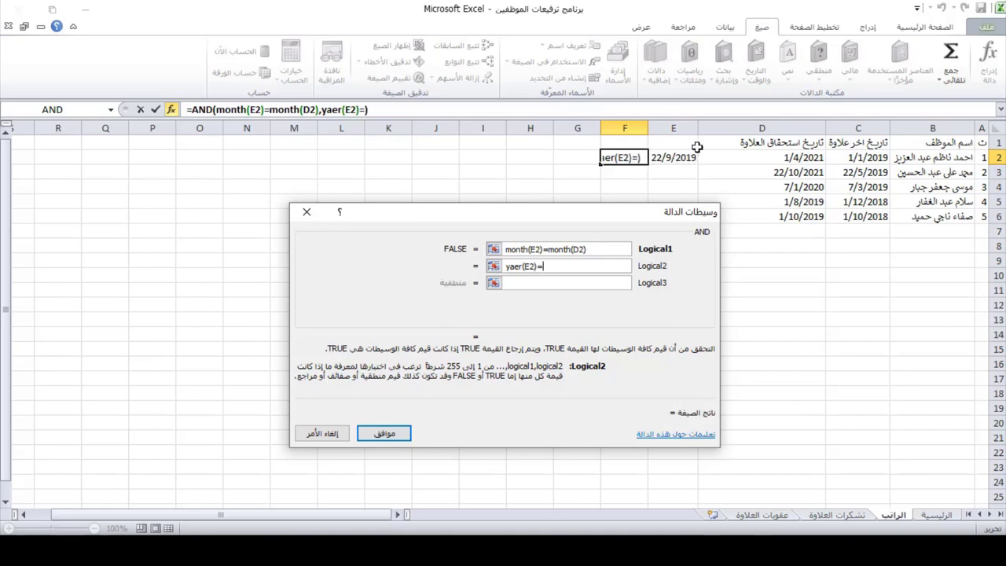
{"action": "type", "text": "yaer"}
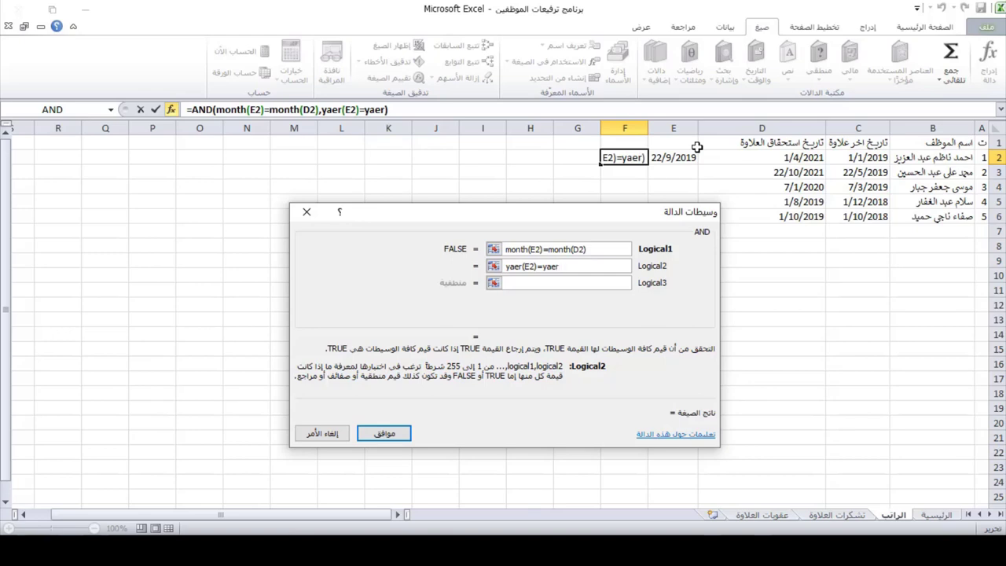
{"action": "type", "text": "("}
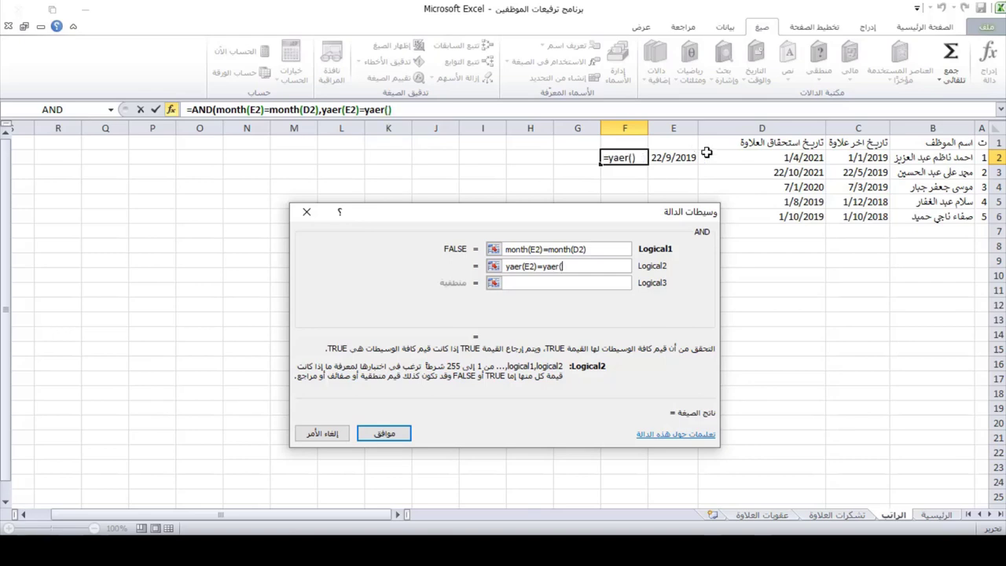
{"action": "left_click", "coordinate": [798, 157]}
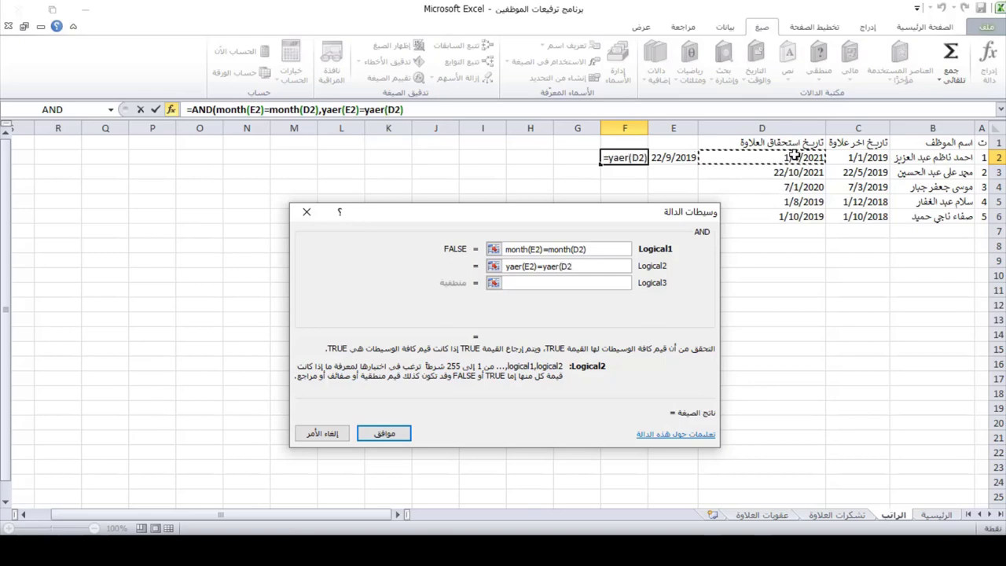
{"action": "type", "text": ")"}
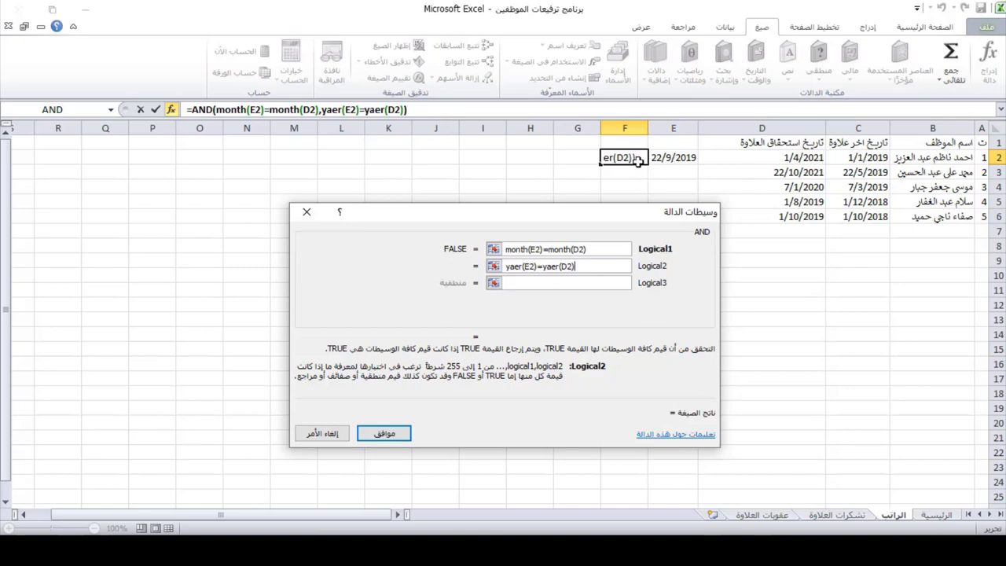
{"action": "left_click", "coordinate": [384, 434]}
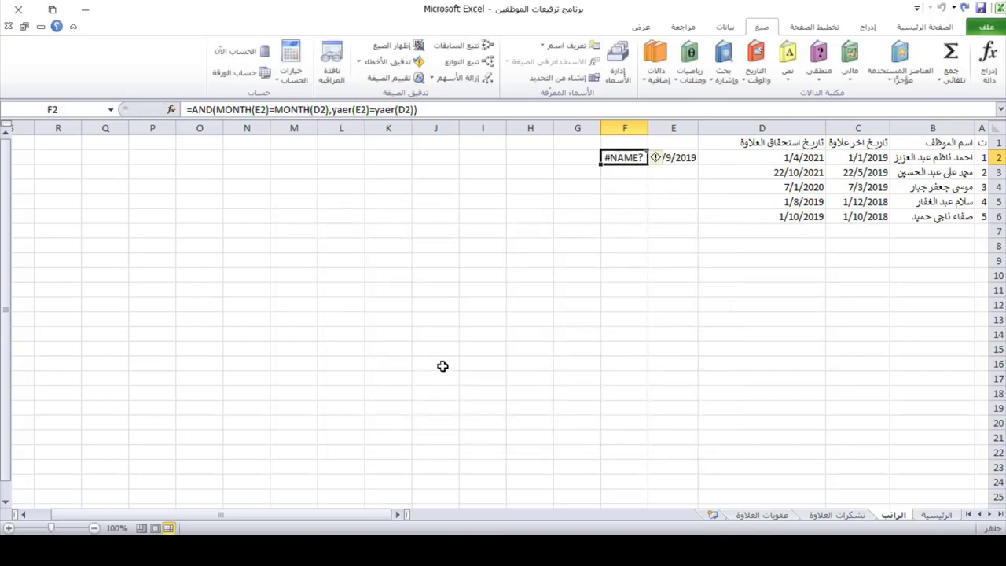
Correct both misspelled yaer function names to year in the F2 formula.
{"action": "left_click", "coordinate": [339, 110]}
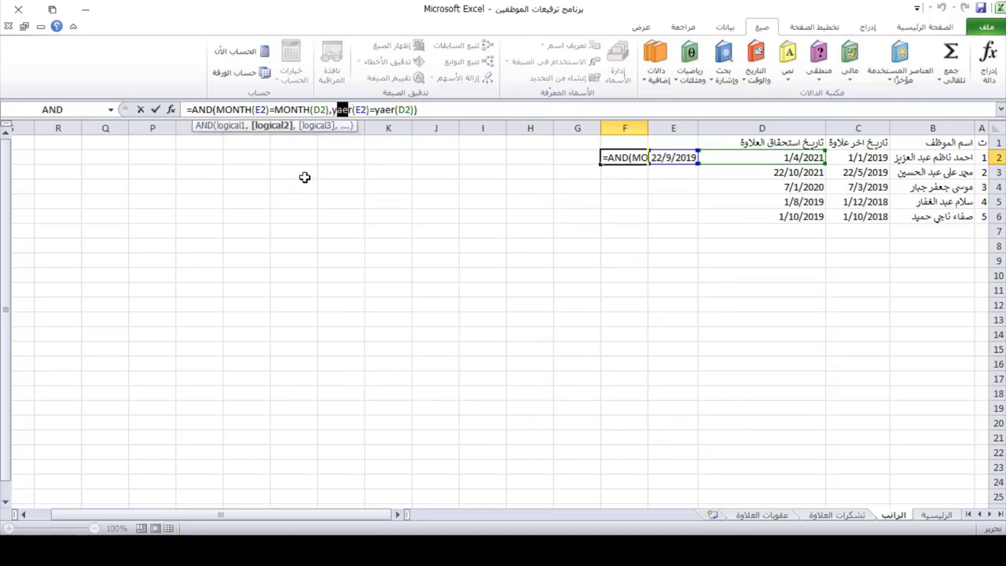
{"action": "key", "text": "shift+Right"}
{"action": "key", "text": "shift+Right"}
{"action": "type", "text": "ea"}
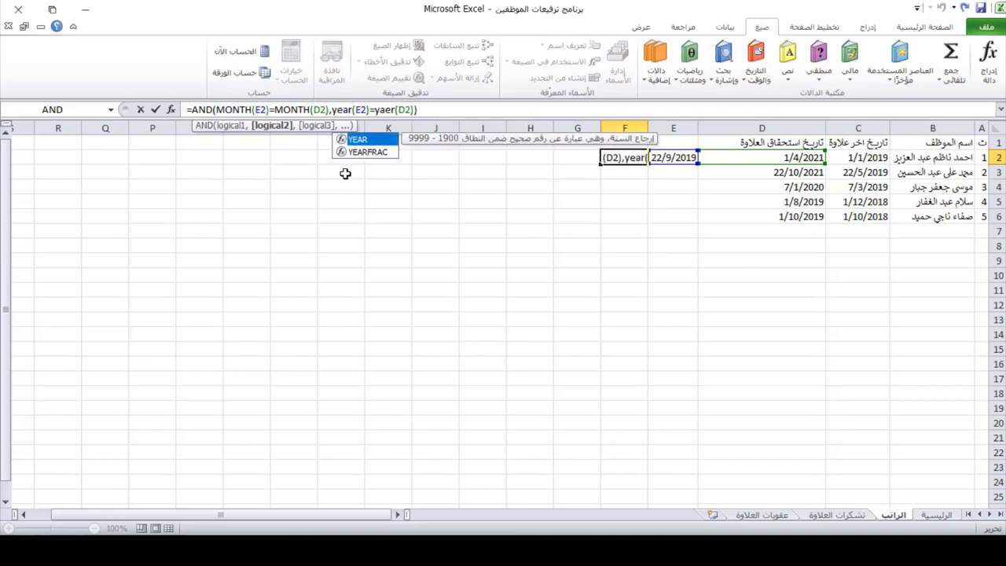
{"action": "key", "text": "shift+Left"}
{"action": "key", "text": "shift+Left"}
{"action": "left_click_drag", "start_coordinate": [379, 110], "coordinate": [392, 111]}
{"action": "type", "text": "ea"}
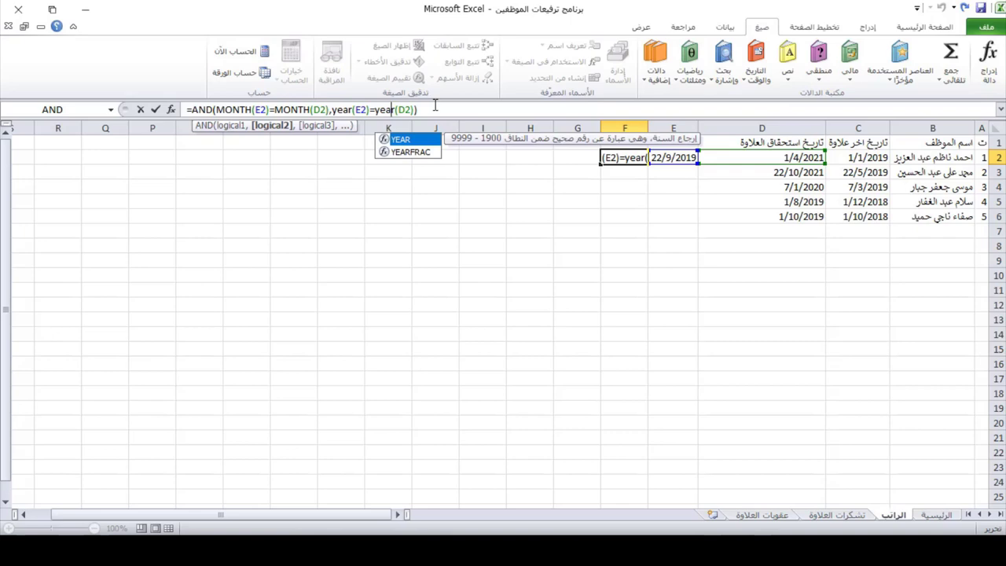
{"action": "left_click", "coordinate": [434, 105]}
{"action": "key", "text": "Return"}
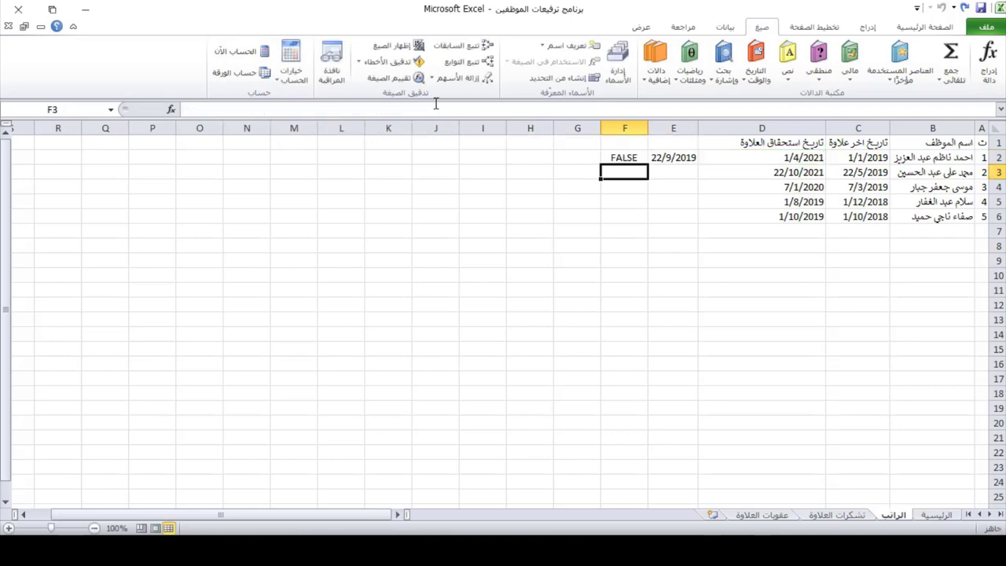
Fill the date formula in E2 and the AND formula in F2 down to row 6.
{"action": "left_click", "coordinate": [622, 158]}
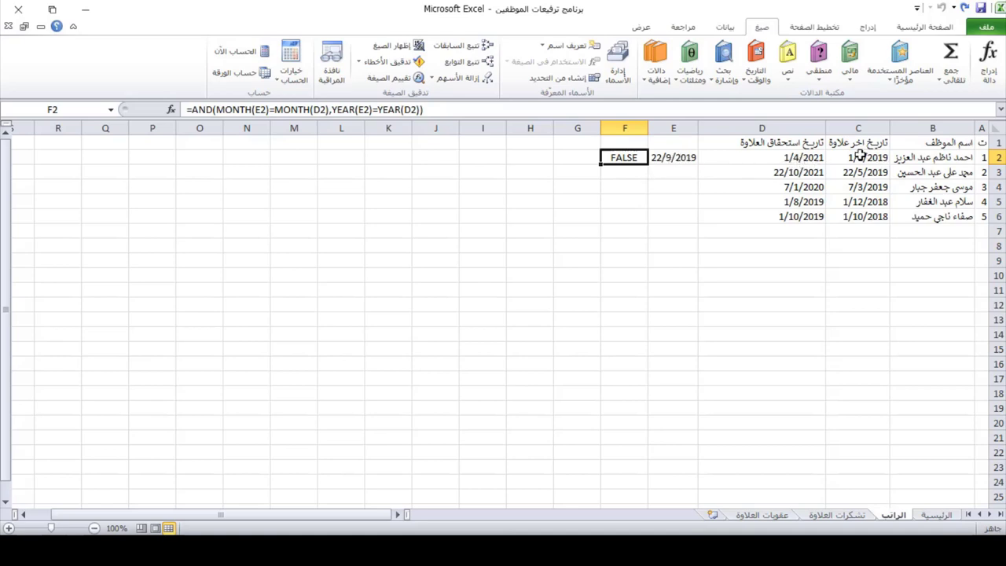
{"action": "left_click", "coordinate": [762, 245]}
{"action": "left_click", "coordinate": [659, 161]}
{"action": "left_click_drag", "start_coordinate": [648, 164], "coordinate": [651, 228]}
{"action": "left_click", "coordinate": [627, 161]}
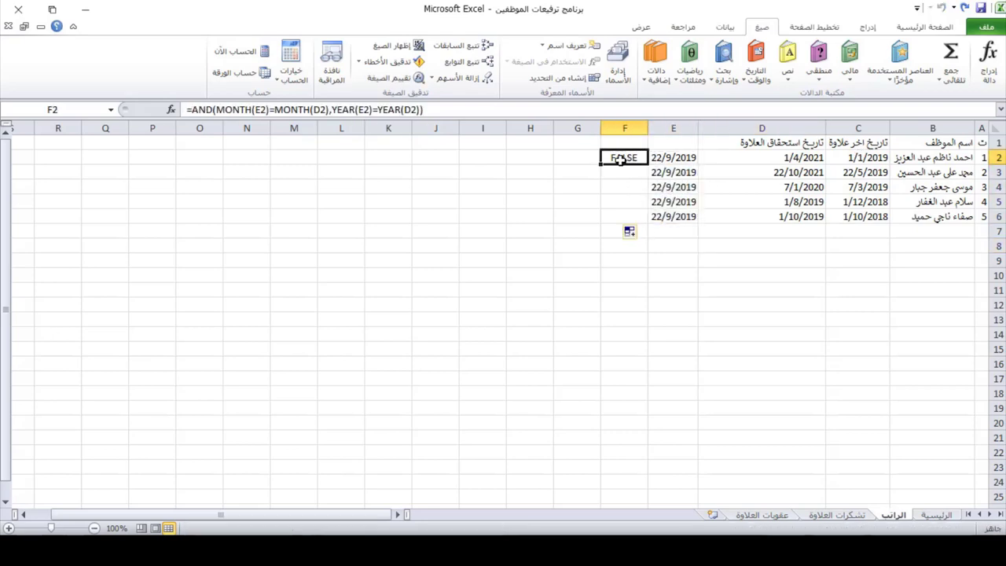
{"action": "left_click_drag", "start_coordinate": [600, 164], "coordinate": [601, 226]}
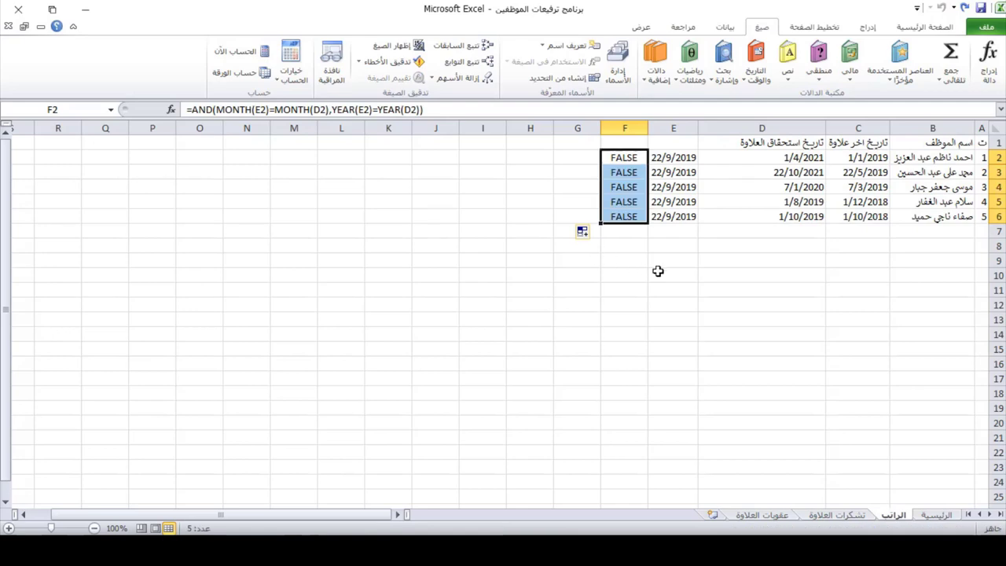
Change the last allowance date in C6 to 1/9/2018 and check the formula in F6 against it.
{"action": "left_click", "coordinate": [861, 216]}
{"action": "double_click", "coordinate": [861, 216]}
{"action": "double_click", "coordinate": [860, 216]}
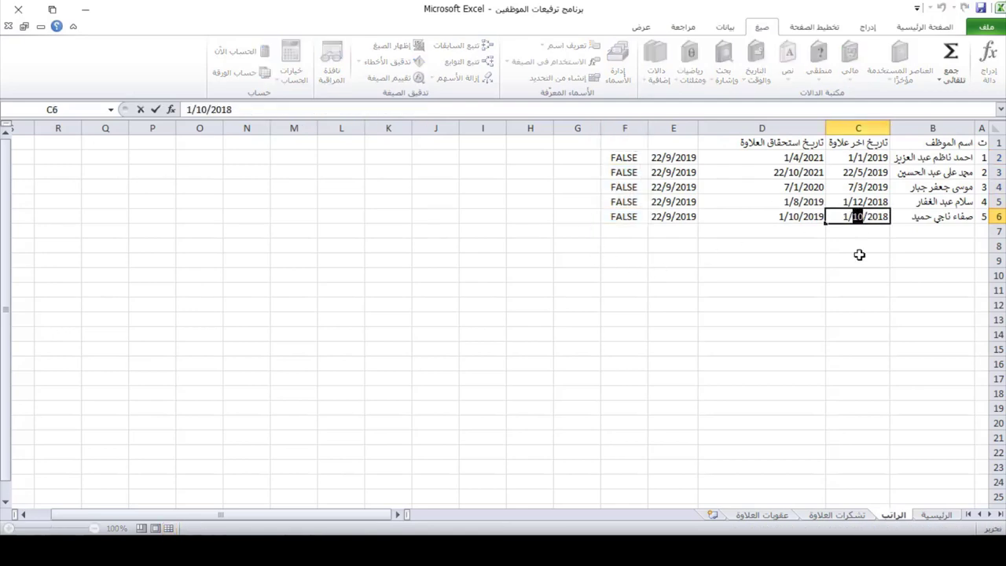
{"action": "type", "text": "9"}
{"action": "key", "text": "Return"}
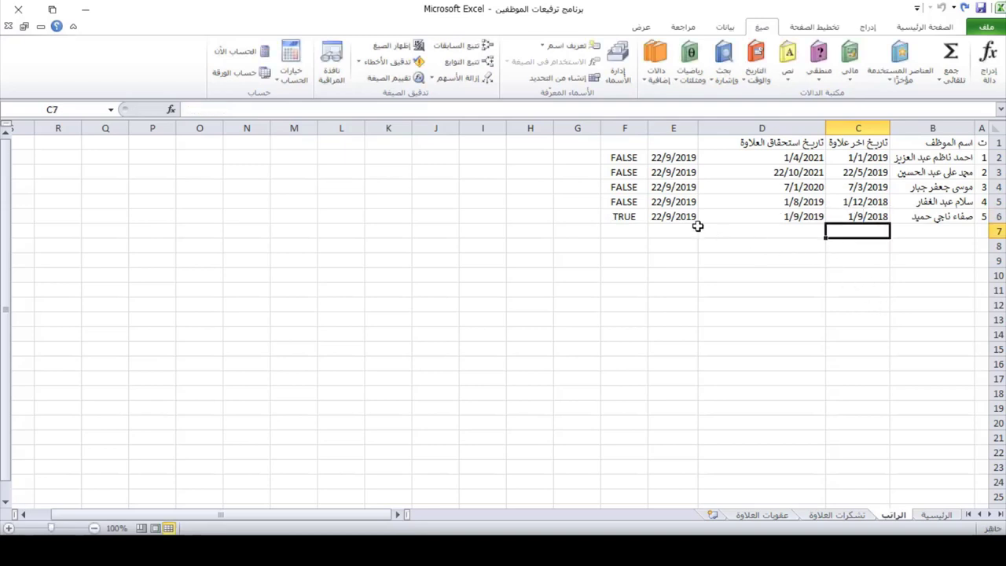
{"action": "left_click", "coordinate": [625, 218]}
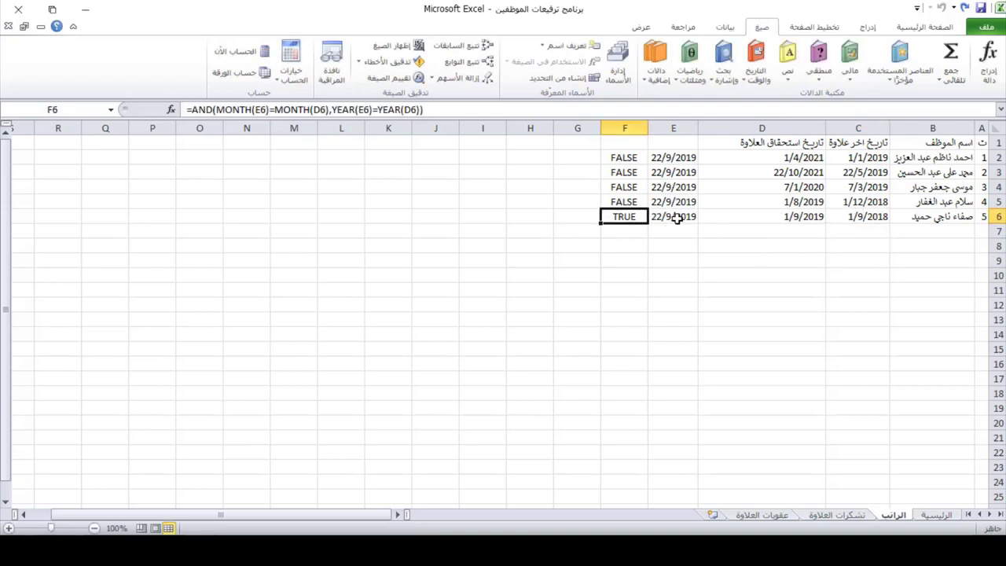
{"action": "double_click", "coordinate": [673, 216]}
{"action": "left_click", "coordinate": [703, 274]}
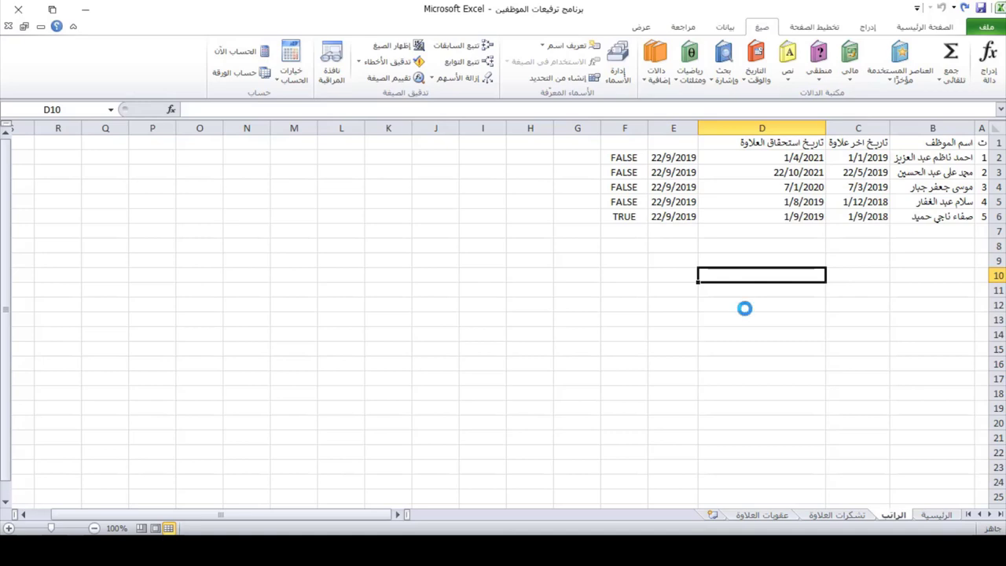
Fit the width of column E to its dates.
{"action": "scroll", "coordinate": [744, 305], "scroll_direction": "up", "scroll_amount": 5}
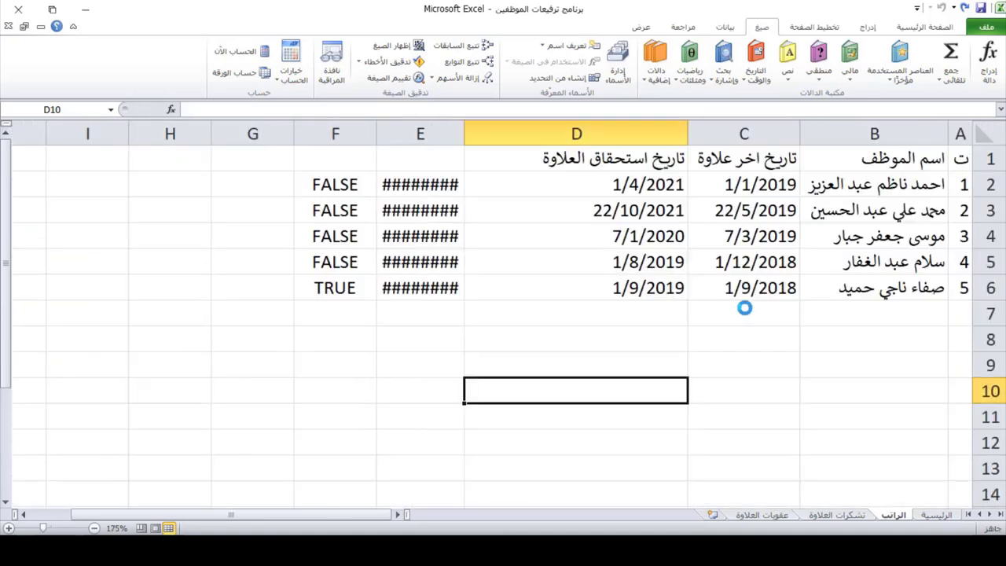
{"action": "double_click", "coordinate": [377, 132]}
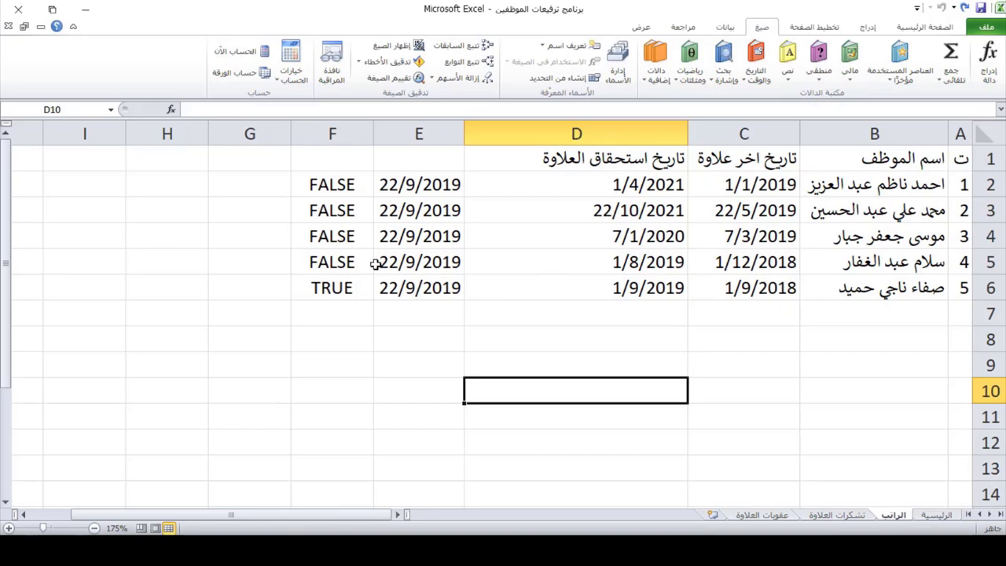
{"action": "left_click", "coordinate": [338, 284]}
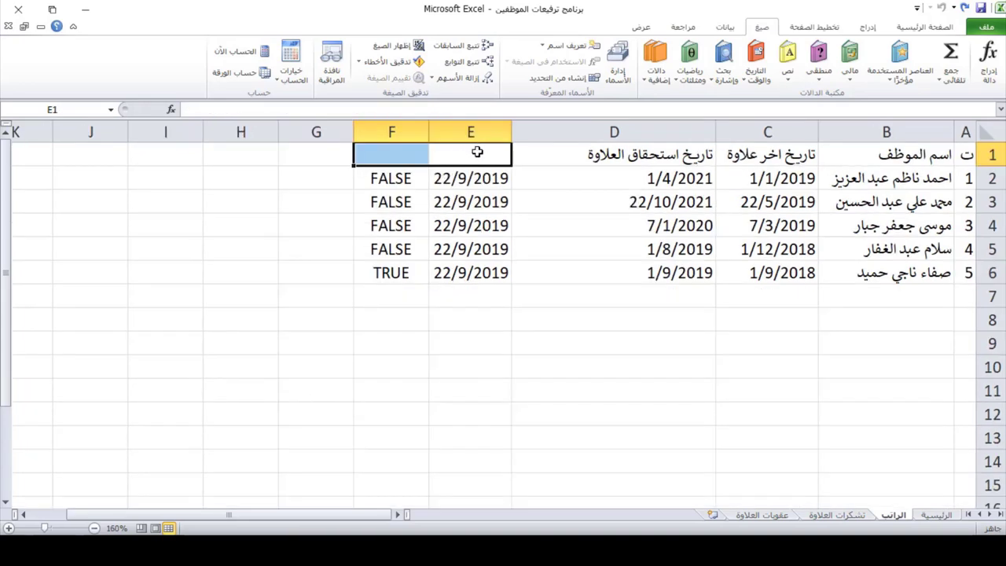
Enter the header استحقاق العلاوة in F1 and widen column F to fit it.
{"action": "left_click_drag", "start_coordinate": [477, 152], "coordinate": [395, 155]}
{"action": "left_click", "coordinate": [24, 515]}
{"action": "left_click", "coordinate": [23, 515]}
{"action": "left_click", "coordinate": [24, 514]}
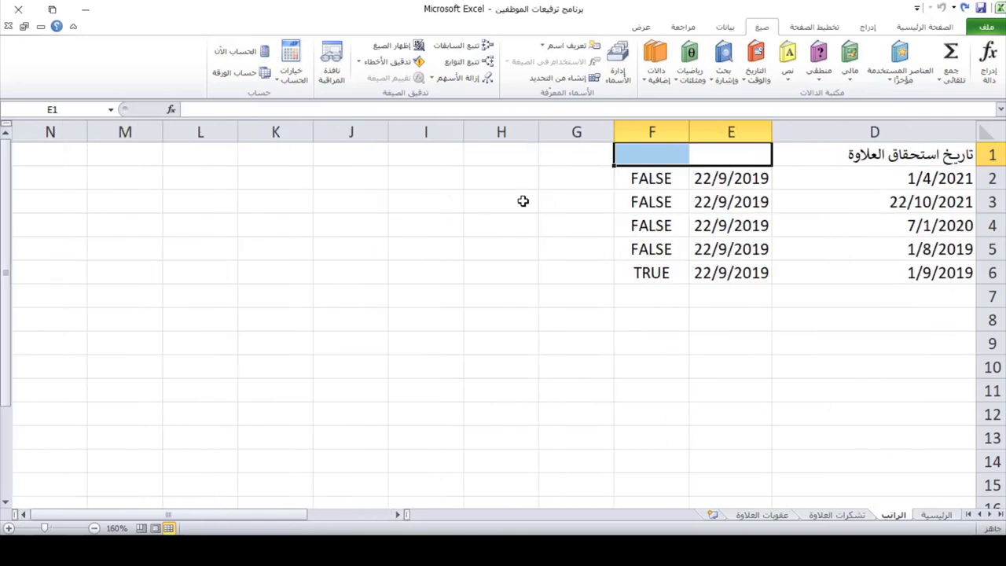
{"action": "left_click", "coordinate": [552, 163]}
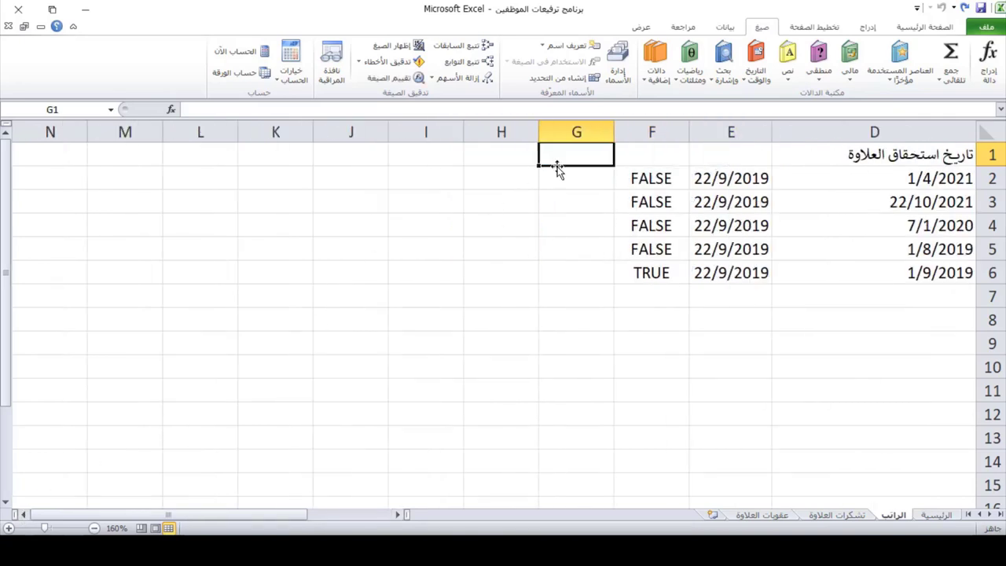
{"action": "left_click", "coordinate": [570, 179]}
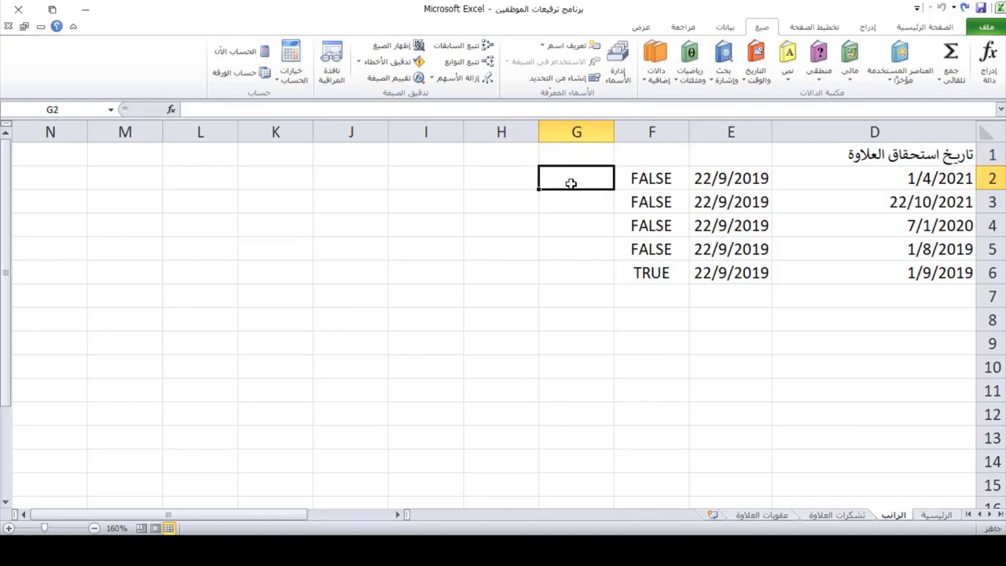
{"action": "left_click", "coordinate": [678, 154]}
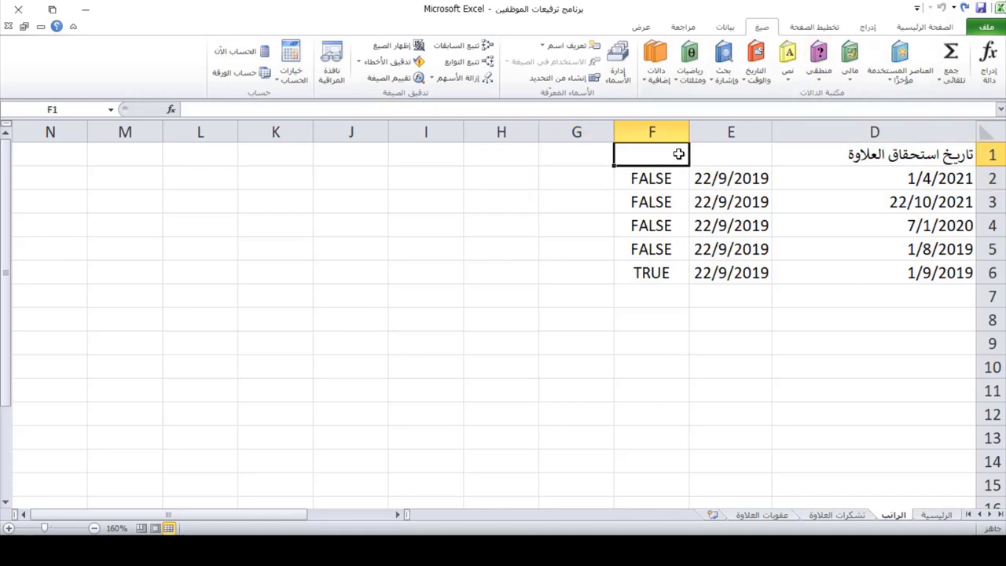
{"action": "type", "text": "استحق"}
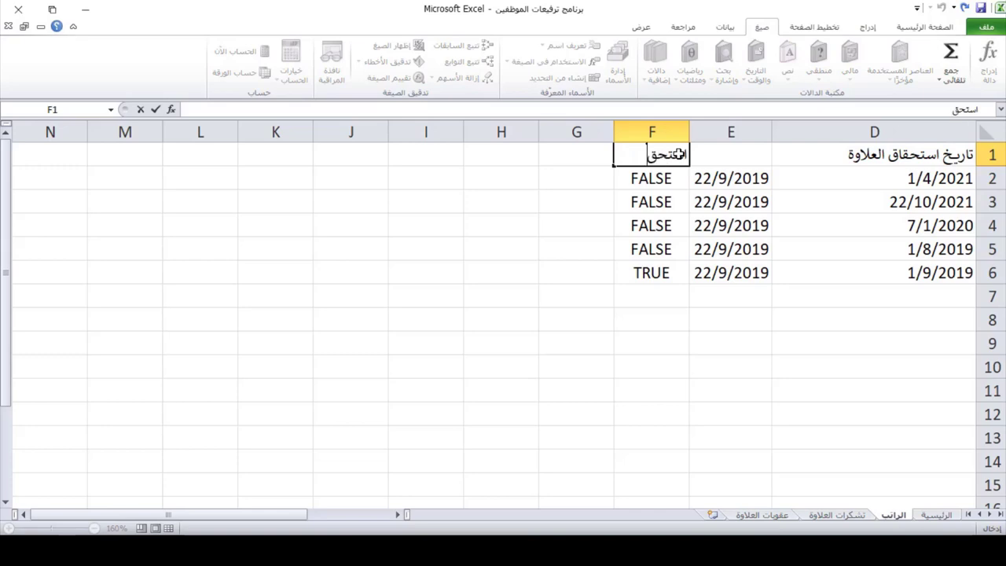
{"action": "type", "text": "اق العلاوة"}
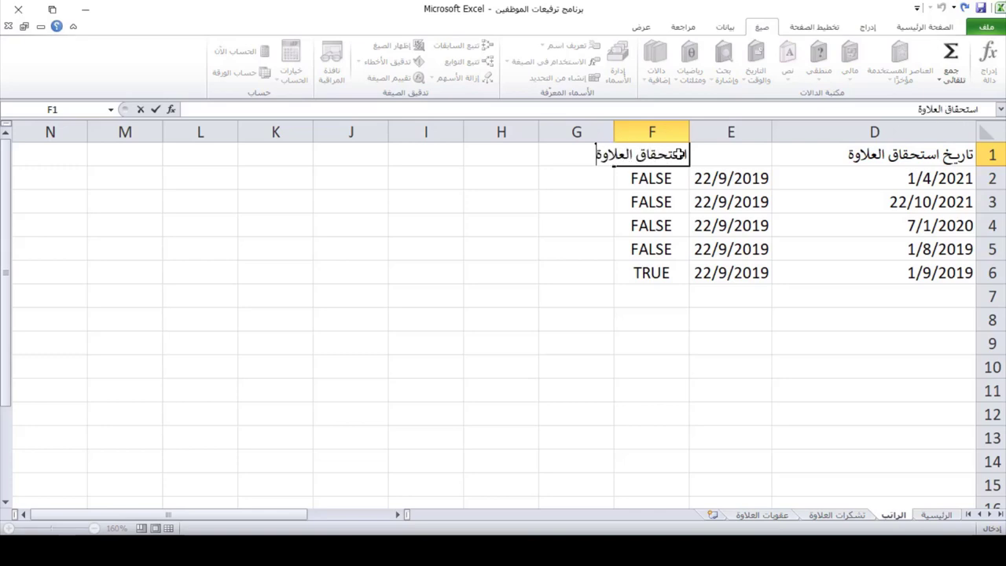
{"action": "left_click", "coordinate": [635, 358]}
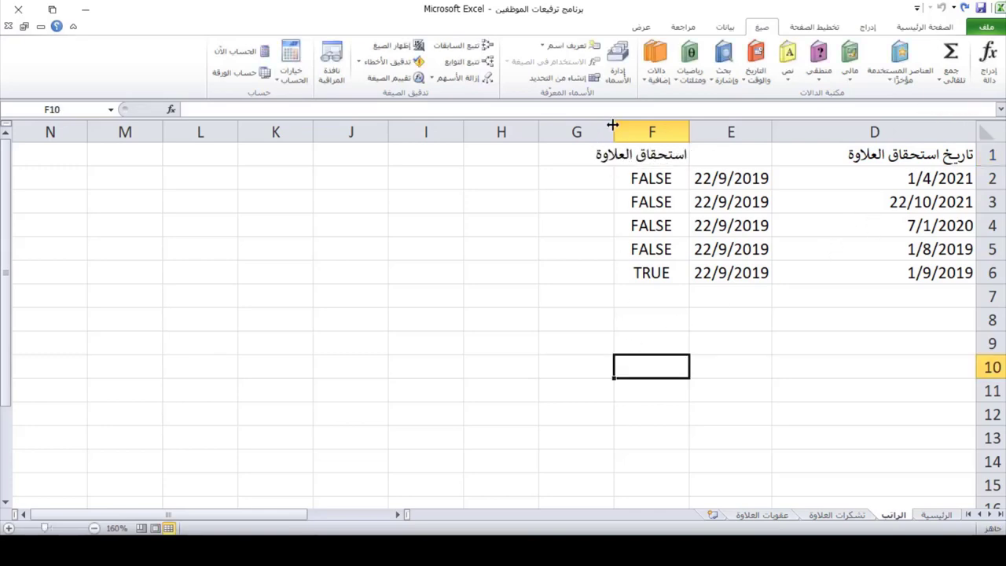
{"action": "left_click_drag", "start_coordinate": [613, 125], "coordinate": [585, 127]}
Enter the header قرب استحقاق العلاوة in G1 and fit column G's width to it.
{"action": "left_click", "coordinate": [547, 152]}
{"action": "type", "text": "قرب"}
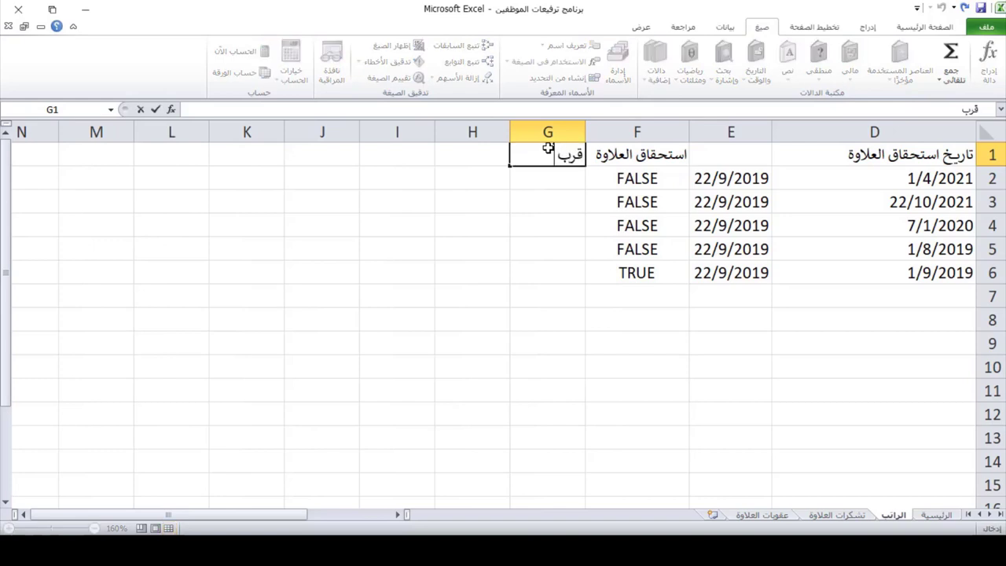
{"action": "type", "text": " استحقاق ال"}
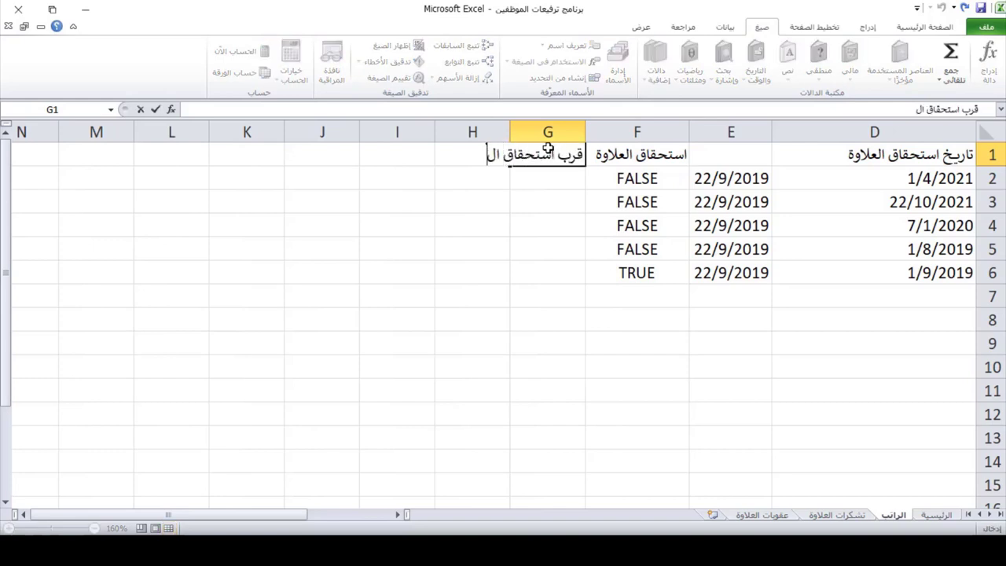
{"action": "type", "text": "علاوة"}
{"action": "key", "text": "Return"}
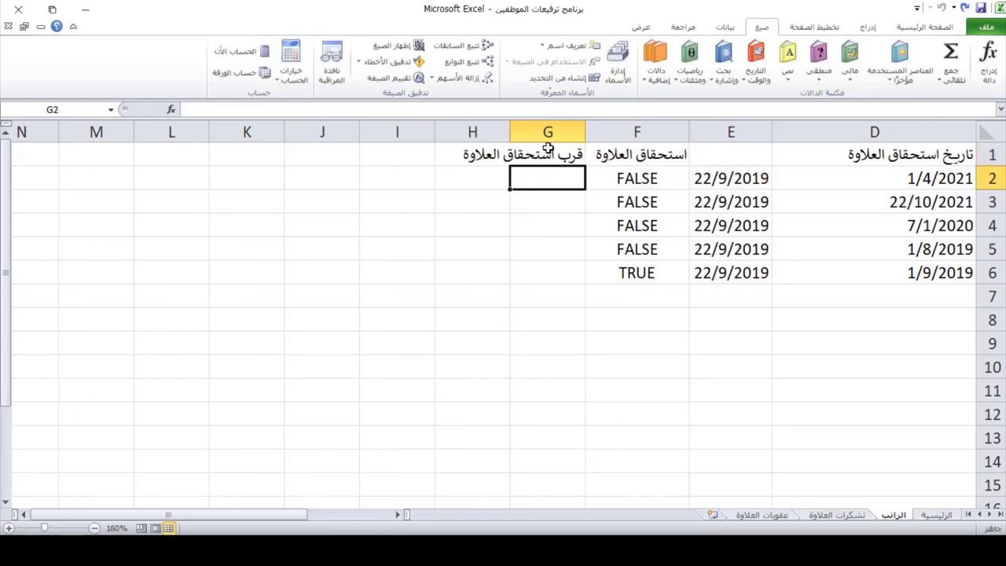
{"action": "double_click", "coordinate": [507, 130]}
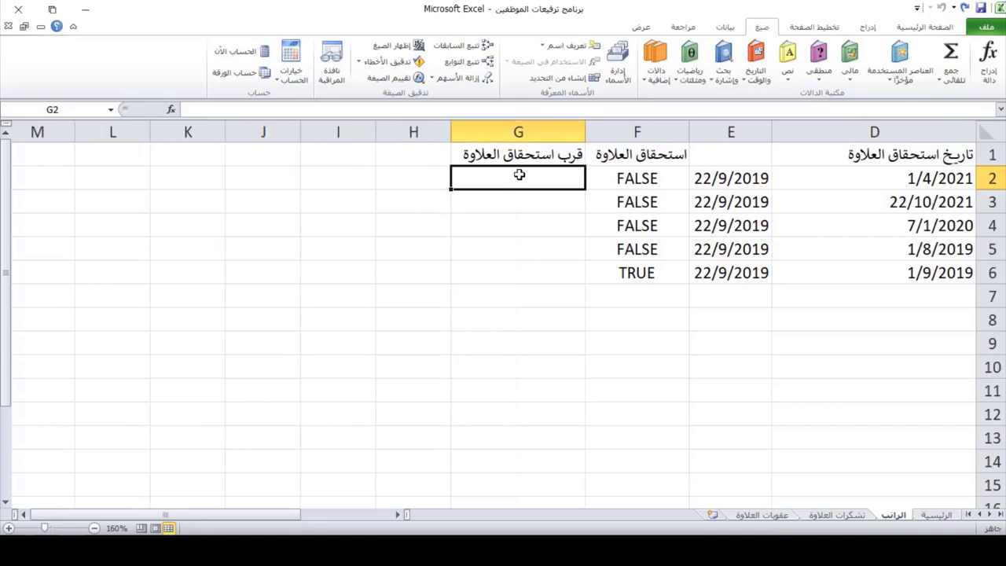
Insert the AND function in G2 with D2-E2<30 as its first condition.
{"action": "left_click", "coordinate": [820, 78]}
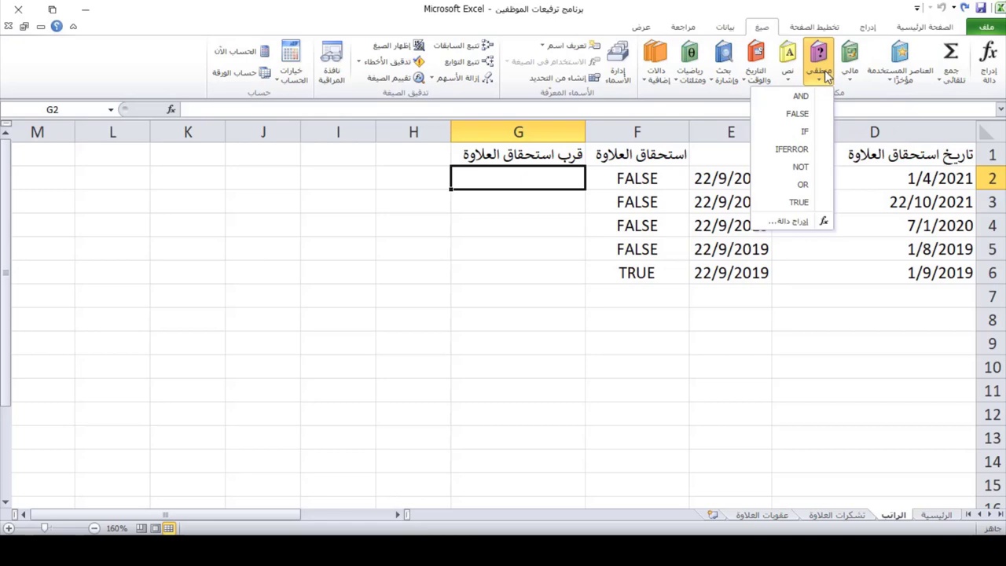
{"action": "left_click", "coordinate": [802, 96]}
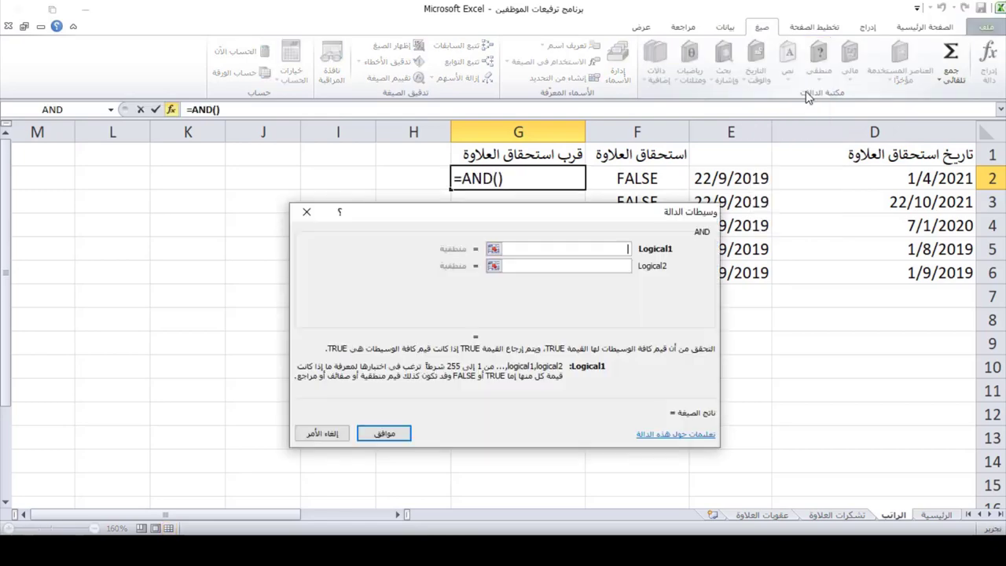
{"action": "left_click_drag", "start_coordinate": [597, 212], "coordinate": [537, 235]}
{"action": "left_click_drag", "start_coordinate": [274, 515], "coordinate": [370, 444]}
{"action": "left_click_drag", "start_coordinate": [477, 242], "coordinate": [416, 290]}
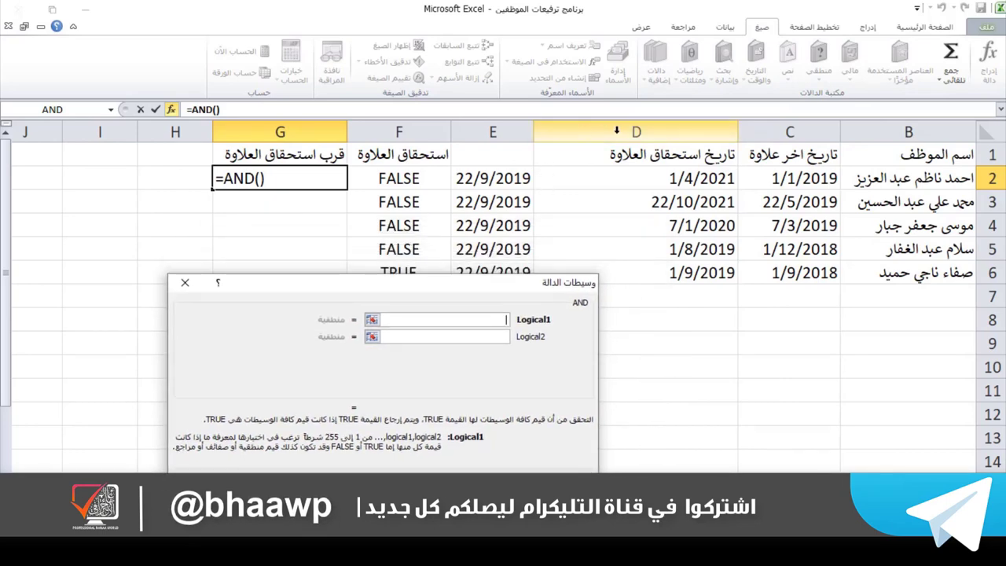
{"action": "left_click", "coordinate": [702, 178]}
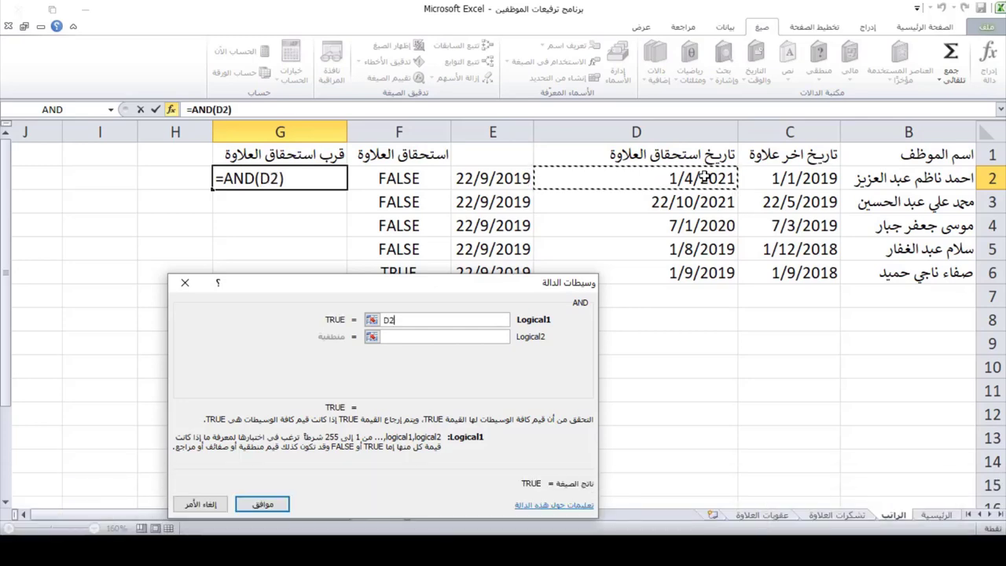
{"action": "type", "text": "-"}
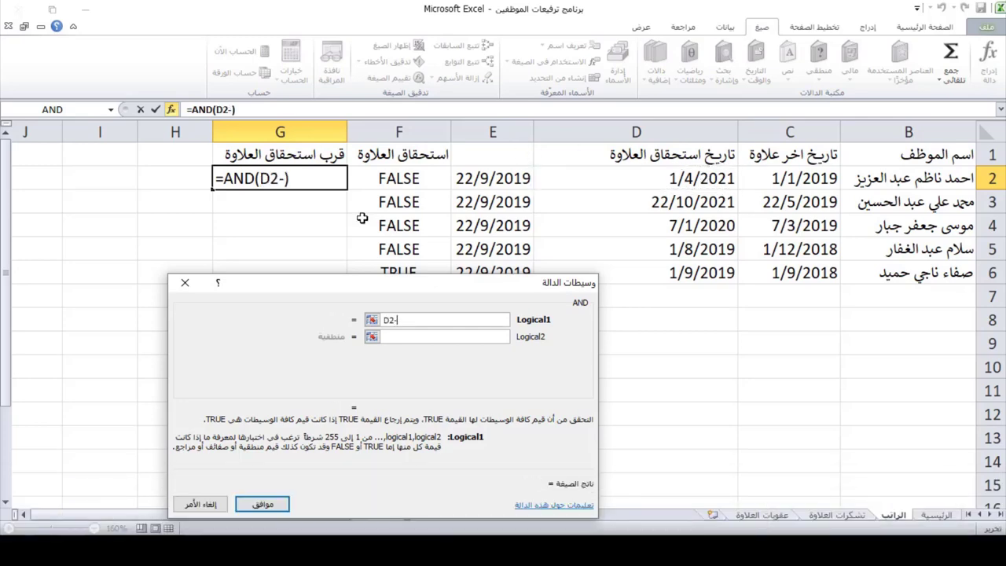
{"action": "left_click", "coordinate": [488, 178]}
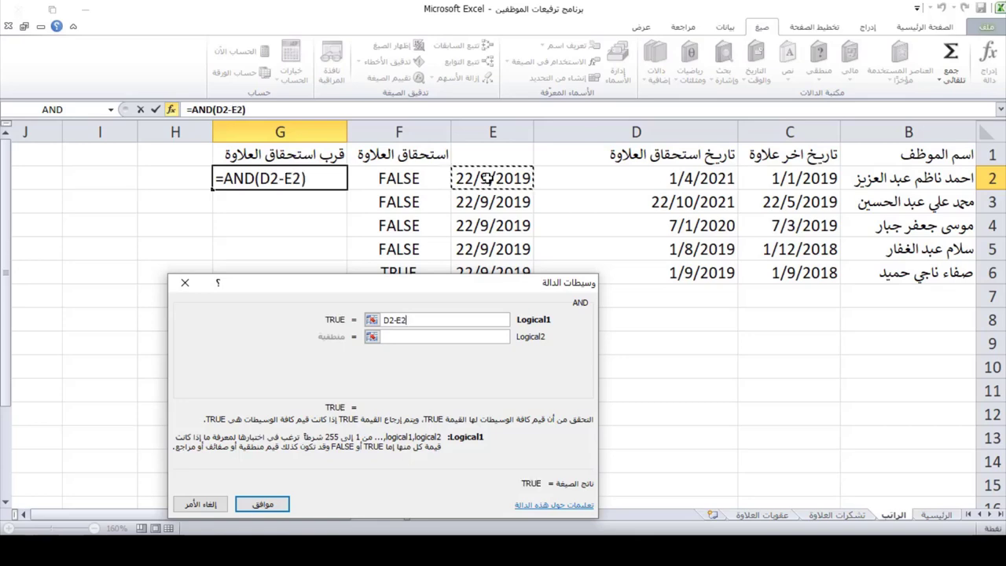
{"action": "type", "text": ","}
{"action": "key", "text": "BackSpace"}
{"action": "type", "text": "="}
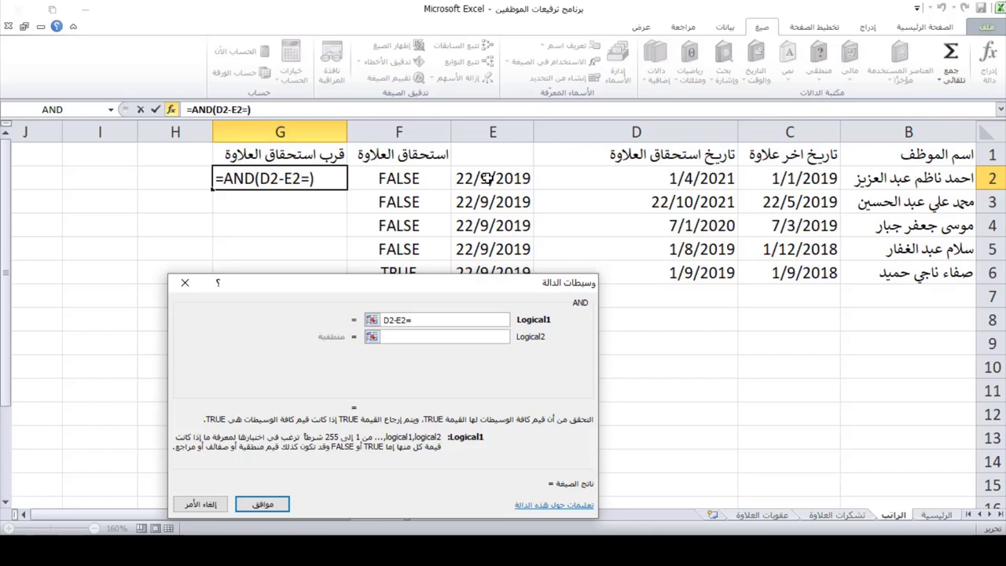
{"action": "key", "text": "BackSpace"}
{"action": "type", "text": "<30"}
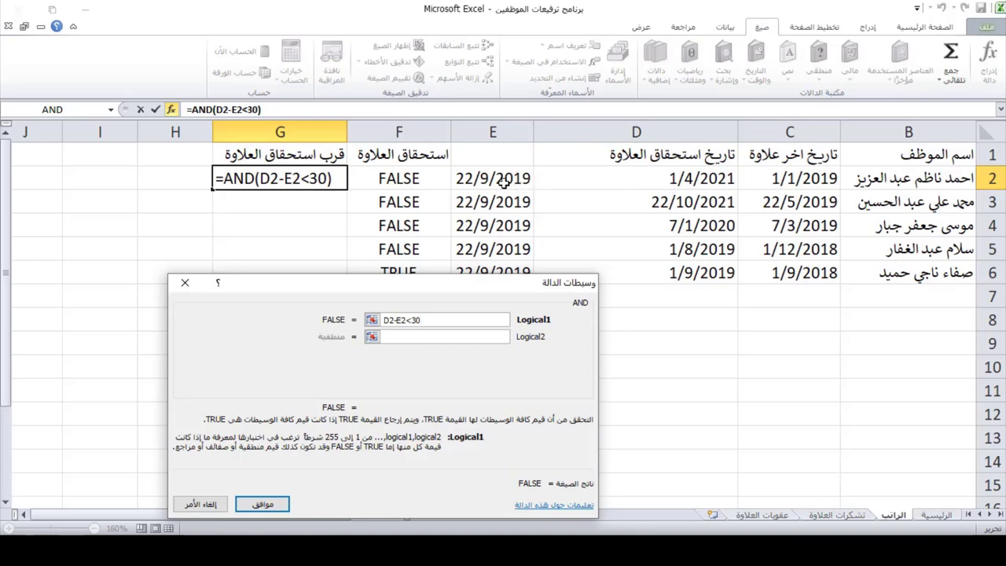
Add E2<D2 as the second AND condition and confirm the formula in G2.
{"action": "left_click", "coordinate": [401, 339]}
{"action": "left_click", "coordinate": [401, 339]}
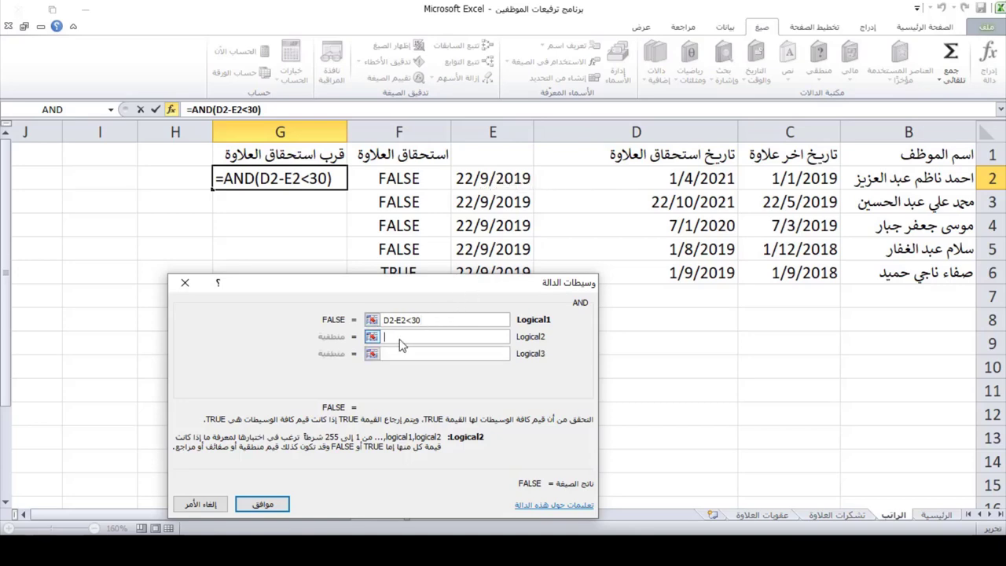
{"action": "left_click", "coordinate": [489, 178]}
{"action": "type", "text": "<"}
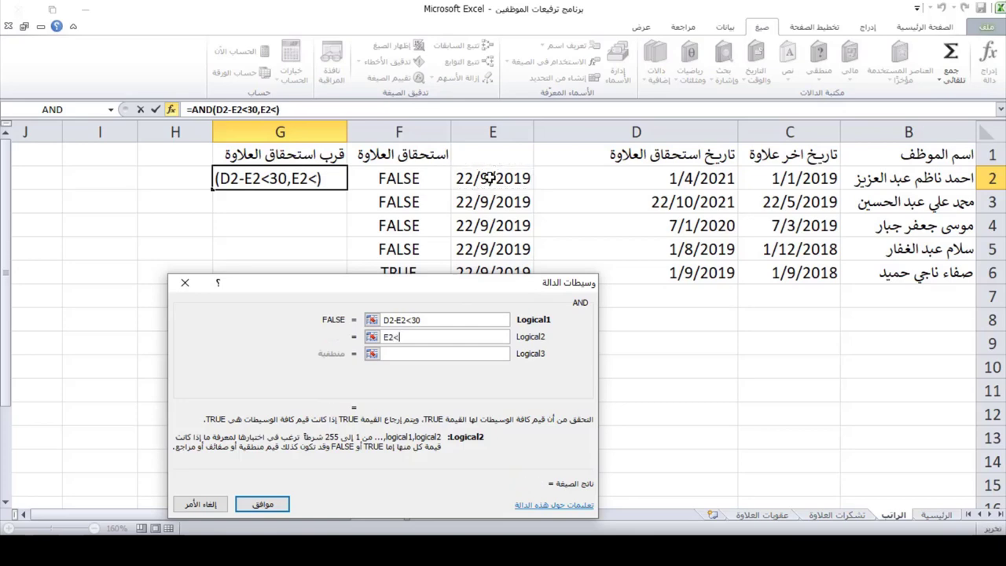
{"action": "left_click", "coordinate": [690, 178]}
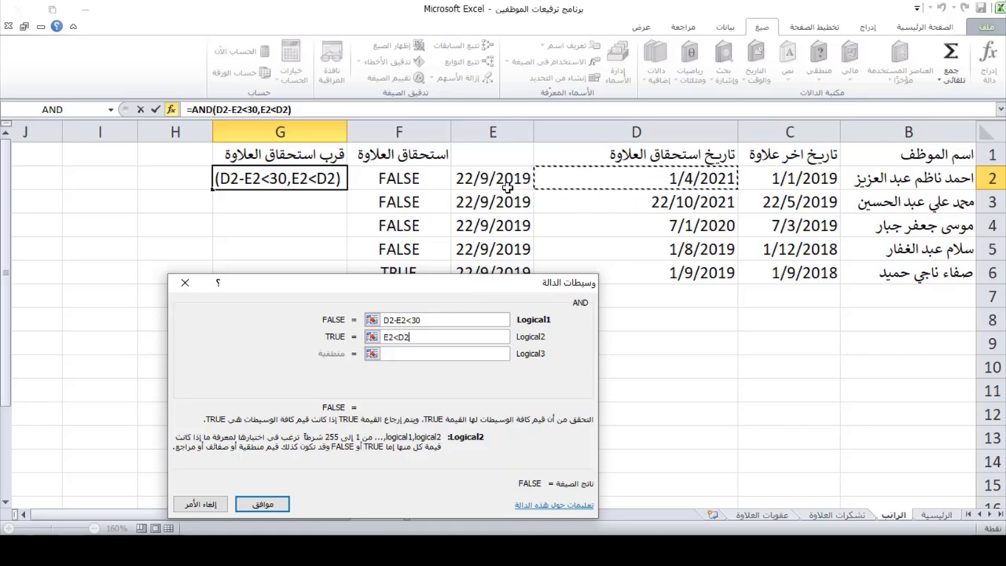
{"action": "left_click_drag", "start_coordinate": [449, 281], "coordinate": [479, 202]}
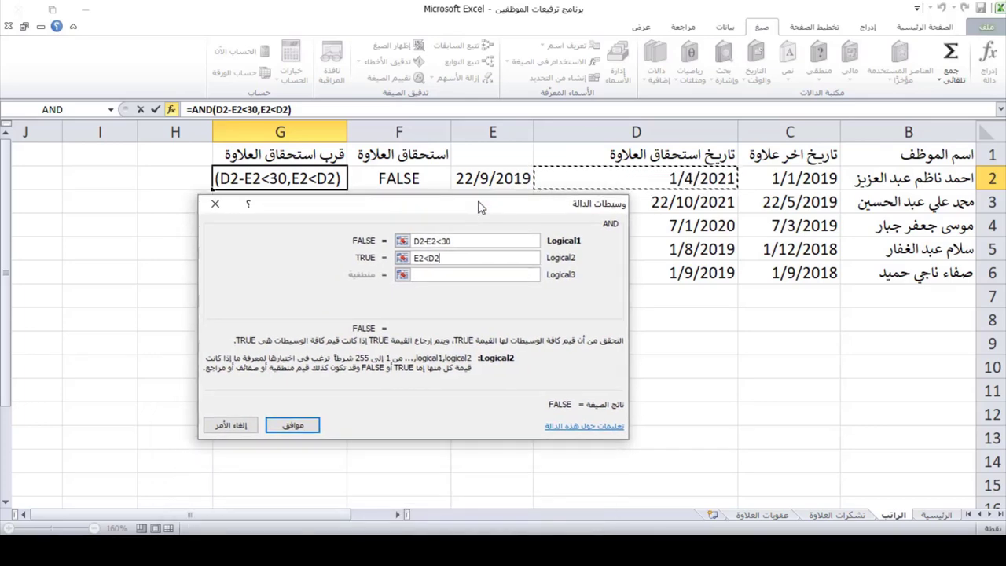
{"action": "left_click", "coordinate": [293, 426]}
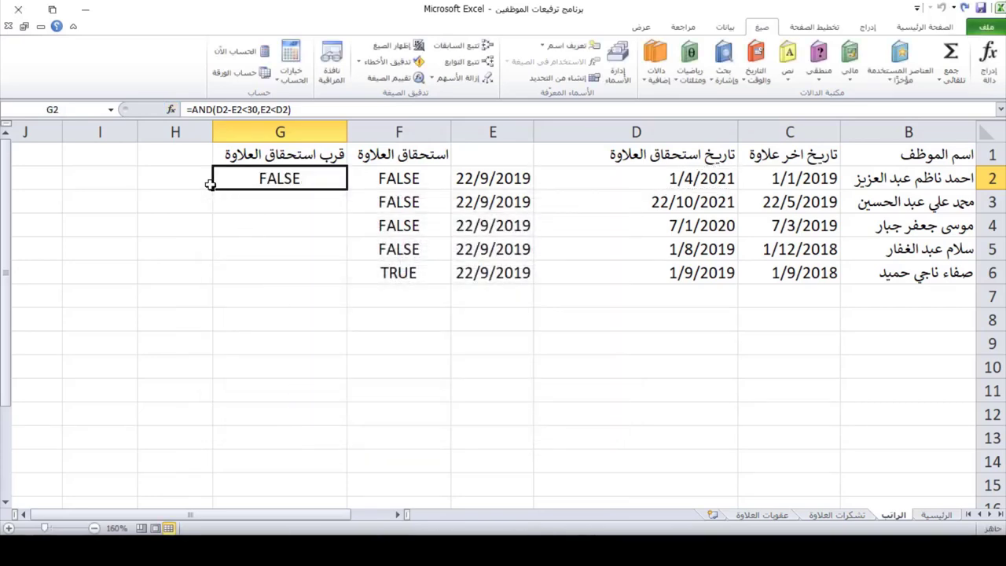
Fill the G2 formula down to row 6 and check the copied formula in G6.
{"action": "left_click_drag", "start_coordinate": [212, 189], "coordinate": [214, 292]}
{"action": "left_click", "coordinate": [290, 332]}
{"action": "left_click", "coordinate": [279, 273]}
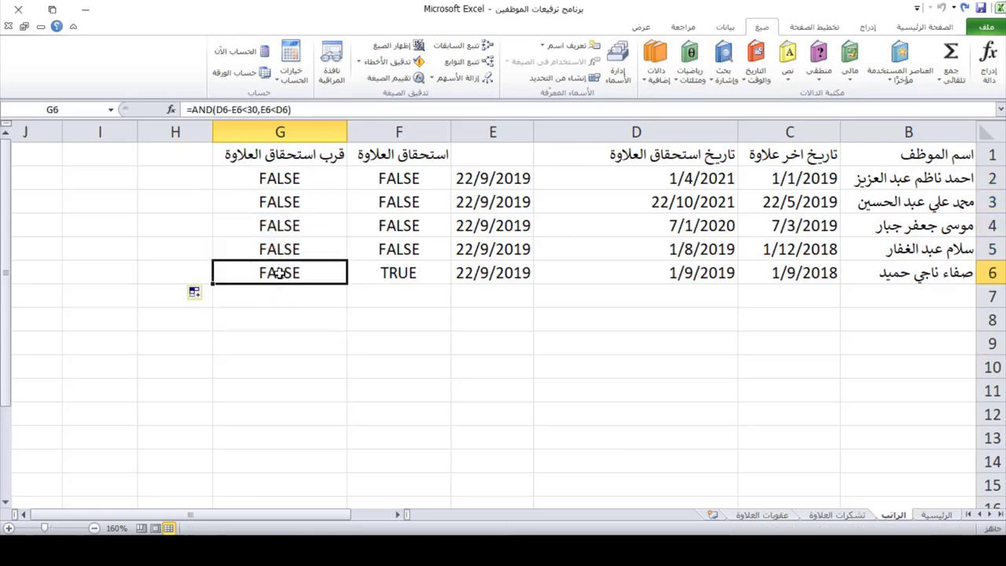
Change the last allowance date in C6 to 1/10/2018 and check the formulas in E6 and G6 against it.
{"action": "left_click", "coordinate": [786, 272]}
{"action": "double_click", "coordinate": [791, 273]}
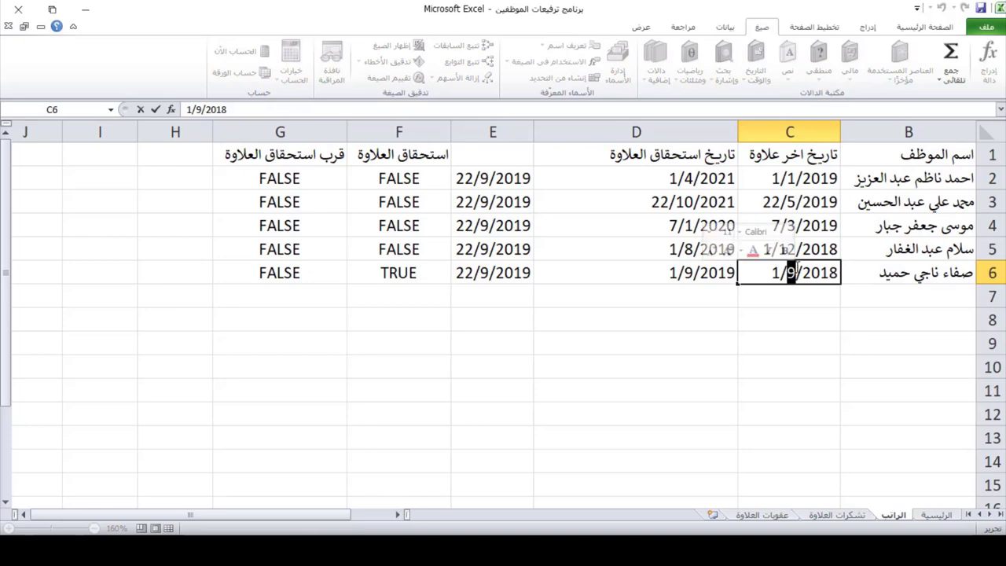
{"action": "type", "text": "10"}
{"action": "key", "text": "Return"}
{"action": "left_click", "coordinate": [487, 338]}
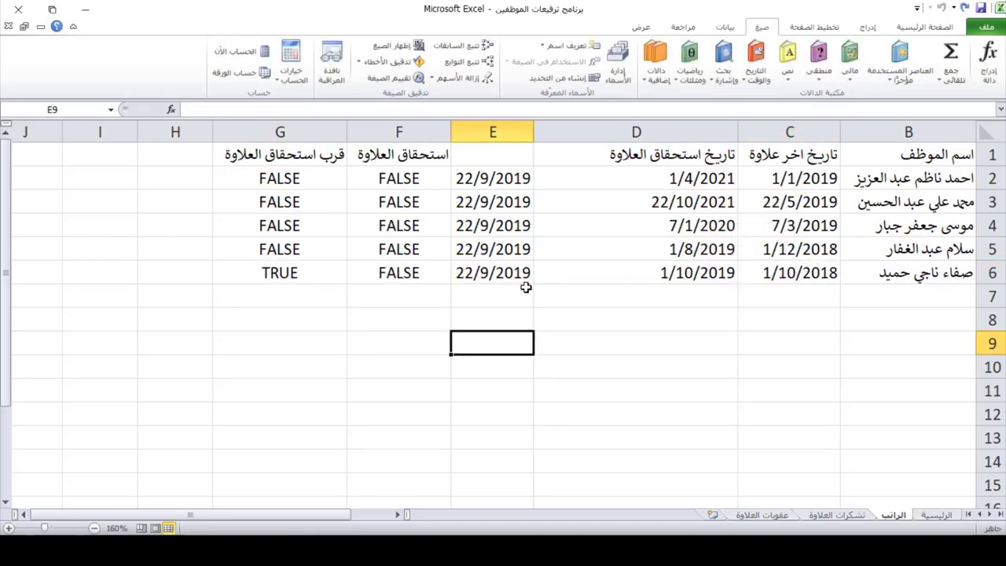
{"action": "left_click", "coordinate": [480, 276]}
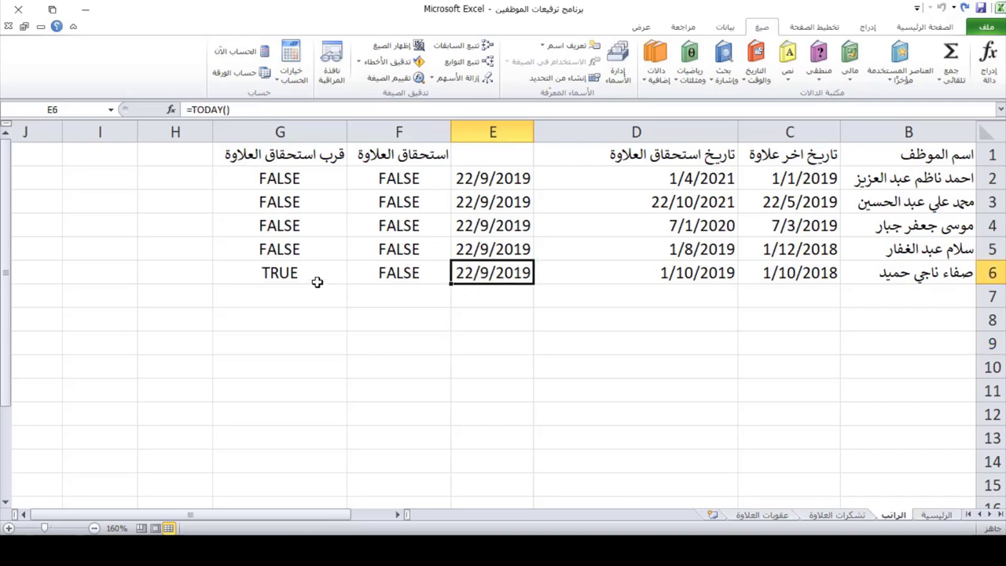
{"action": "left_click", "coordinate": [275, 274]}
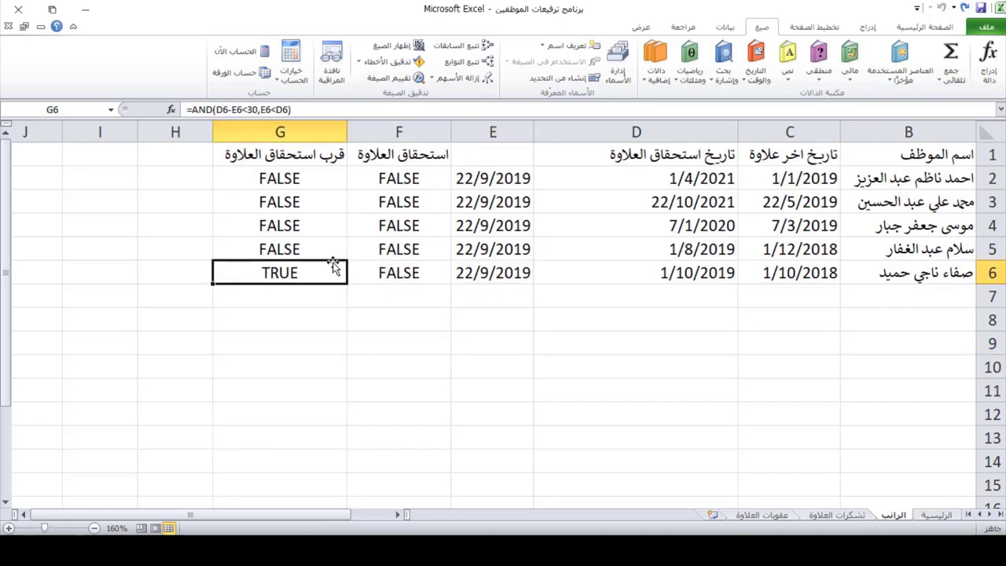
Review the formula in G2 and select the two allowance status columns, F1:G6.
{"action": "left_click", "coordinate": [285, 183]}
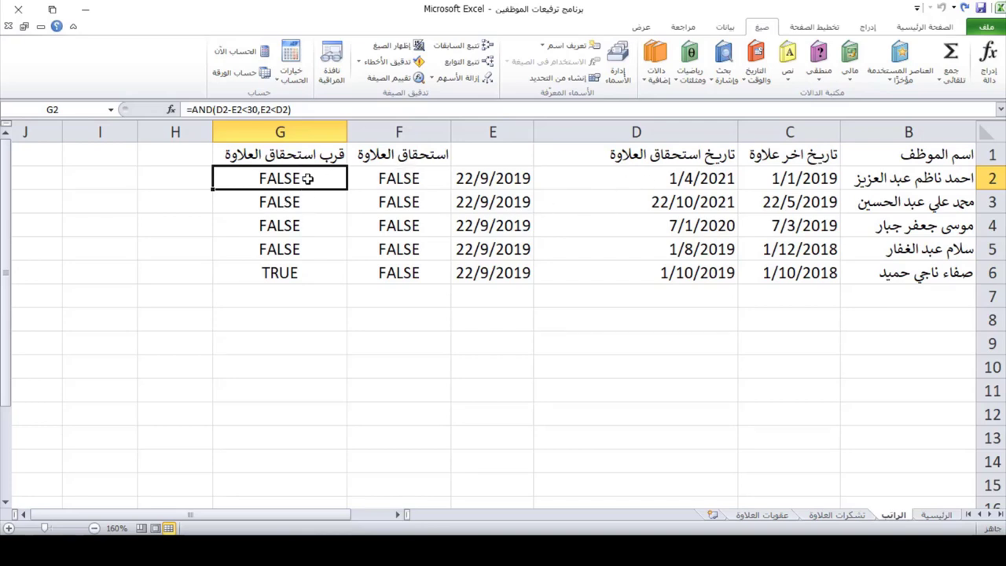
{"action": "left_click", "coordinate": [378, 346]}
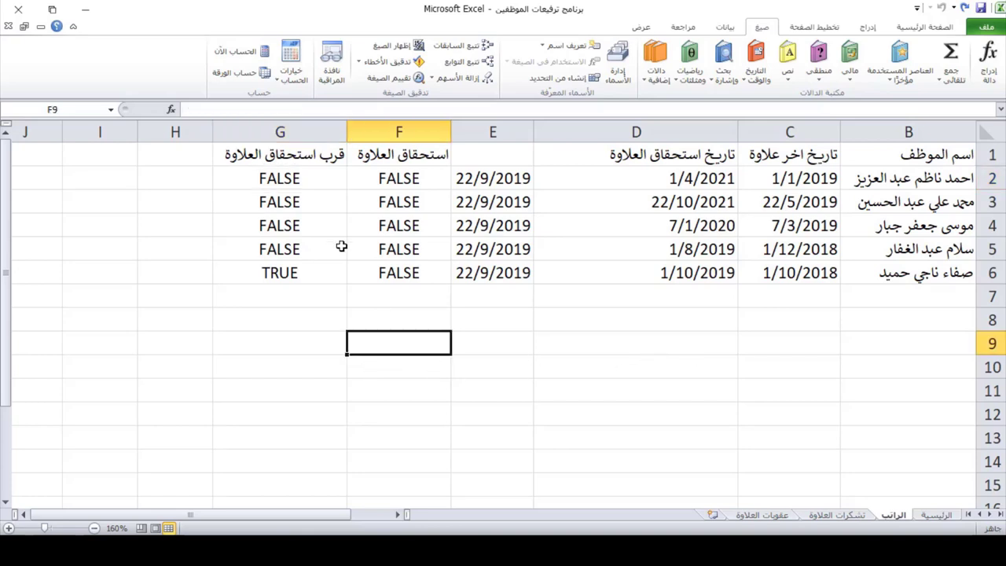
{"action": "left_click_drag", "start_coordinate": [256, 156], "coordinate": [377, 272]}
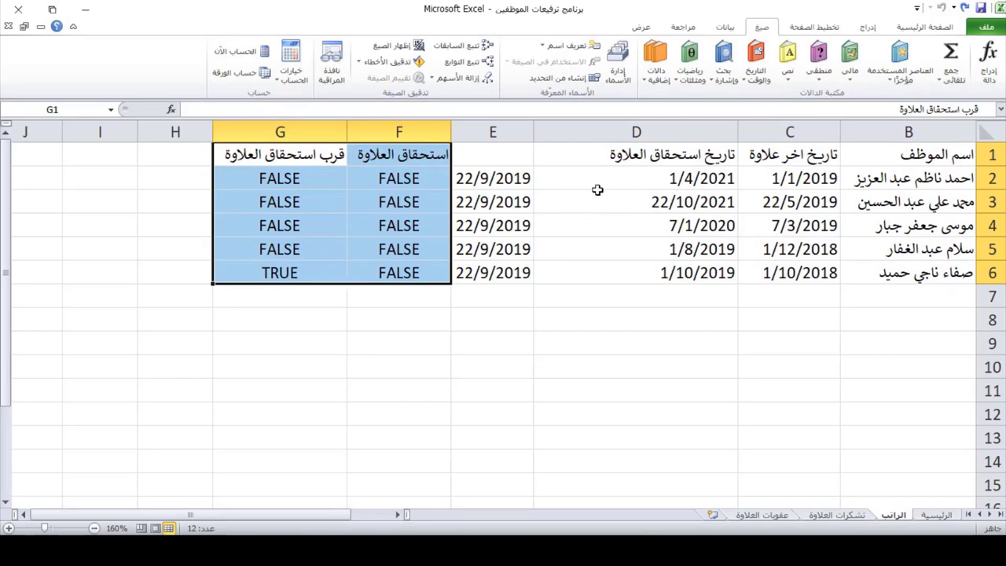
Insert a new blank column E between the allowance due date column and the current date column.
{"action": "left_click", "coordinate": [508, 132]}
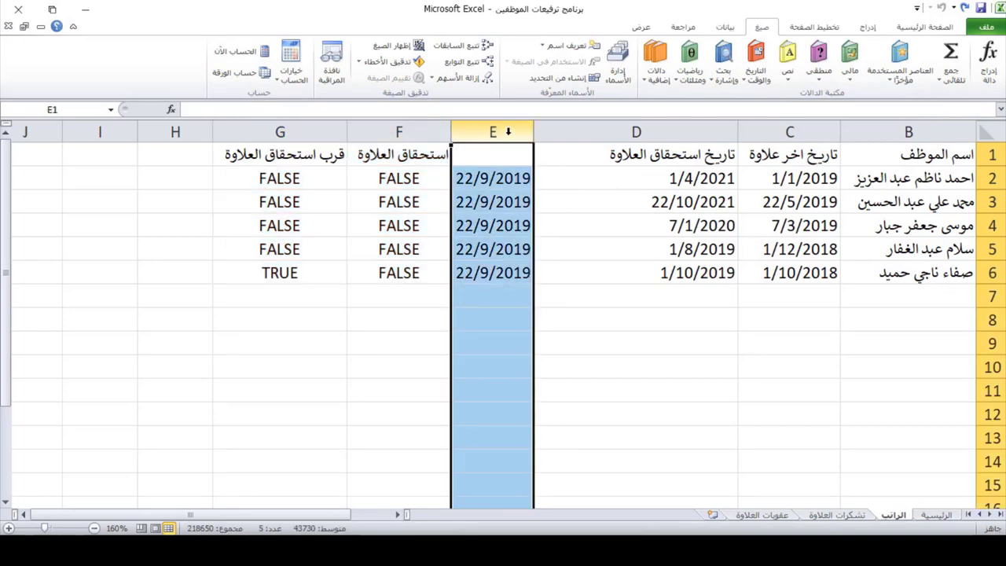
{"action": "right_click", "coordinate": [508, 132]}
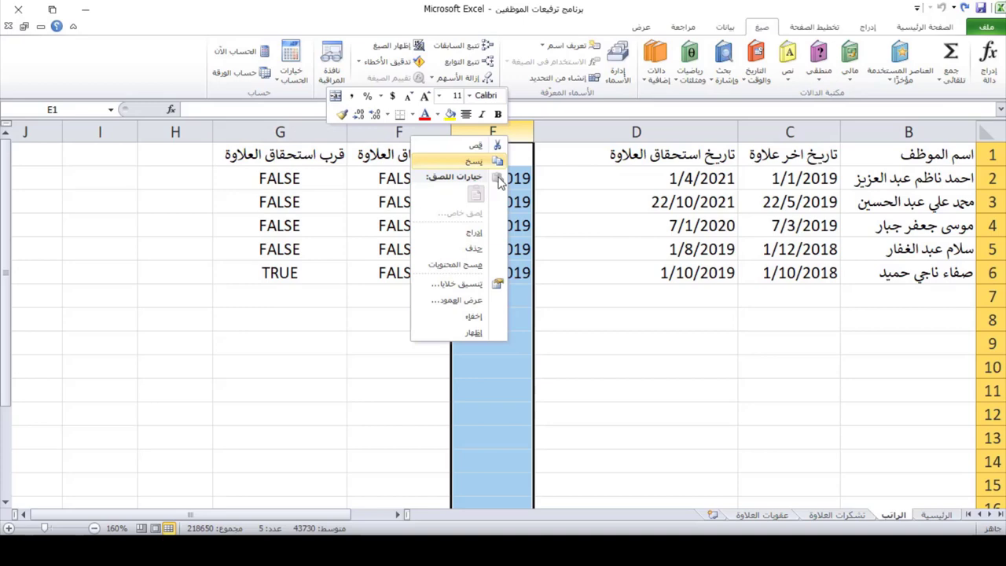
{"action": "left_click", "coordinate": [476, 233]}
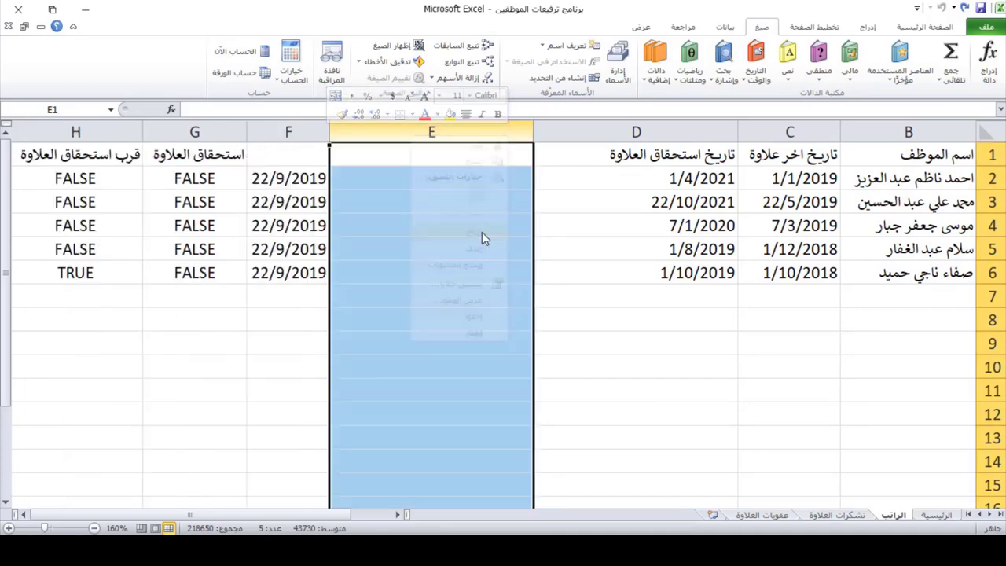
{"action": "left_click", "coordinate": [514, 176]}
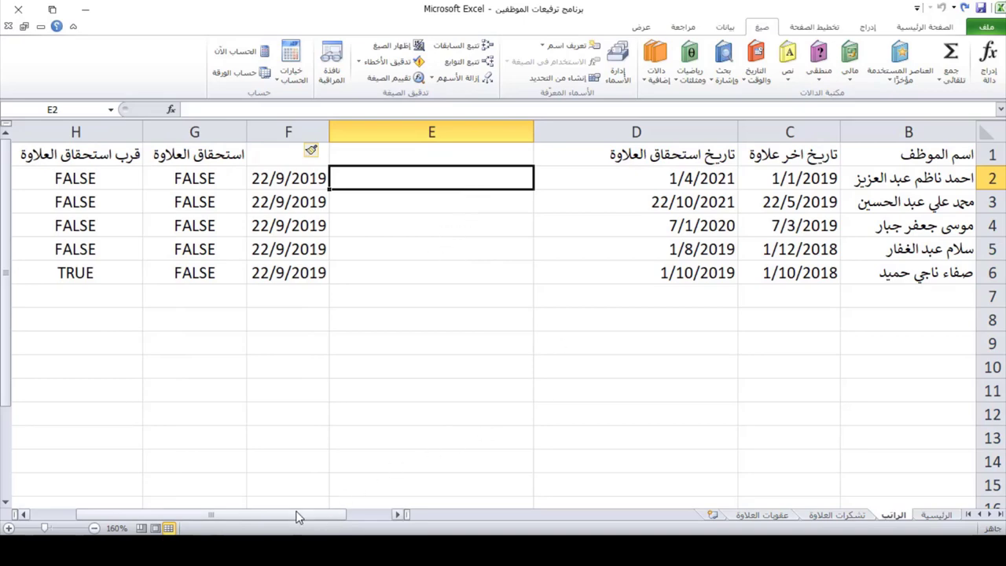
{"action": "left_click_drag", "start_coordinate": [294, 515], "coordinate": [274, 516]}
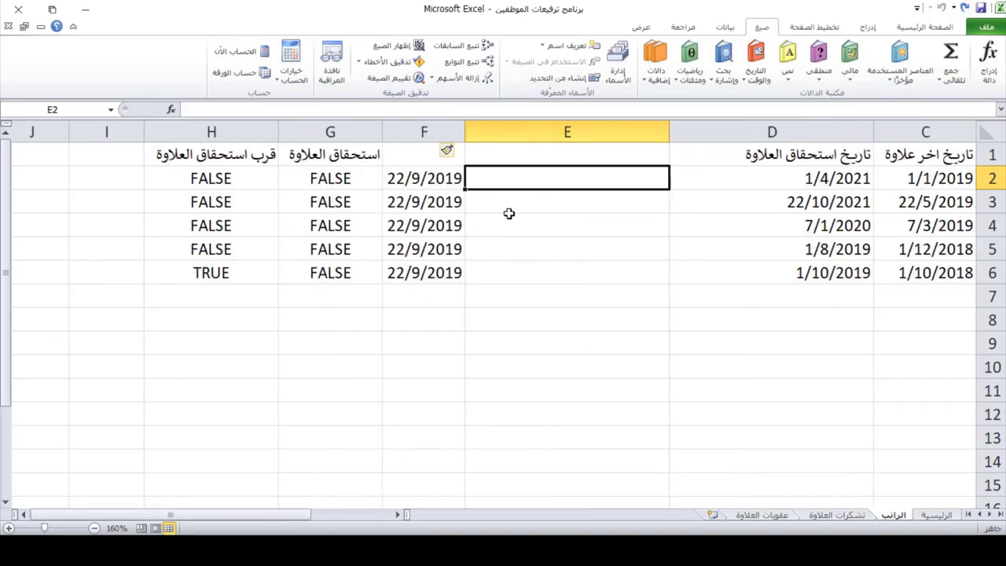
Enter the header تنبيه العلاوات in E1 for the new allowance alert column.
{"action": "left_click", "coordinate": [600, 150]}
{"action": "type", "text": "hg"}
{"action": "key", "text": "BackSpace"}
{"action": "key", "text": "BackSpace"}
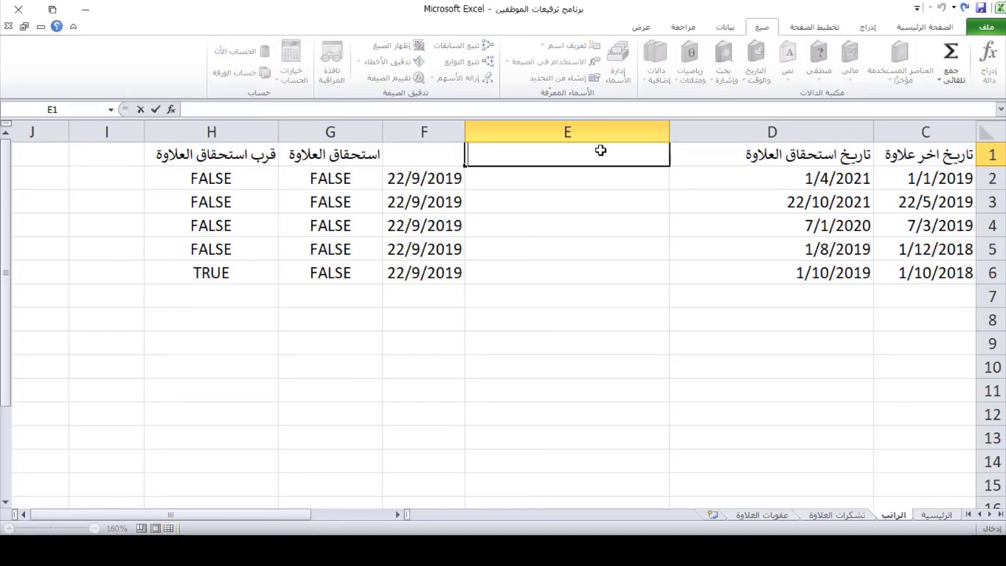
{"action": "type", "text": "تنبيه العلاوات"}
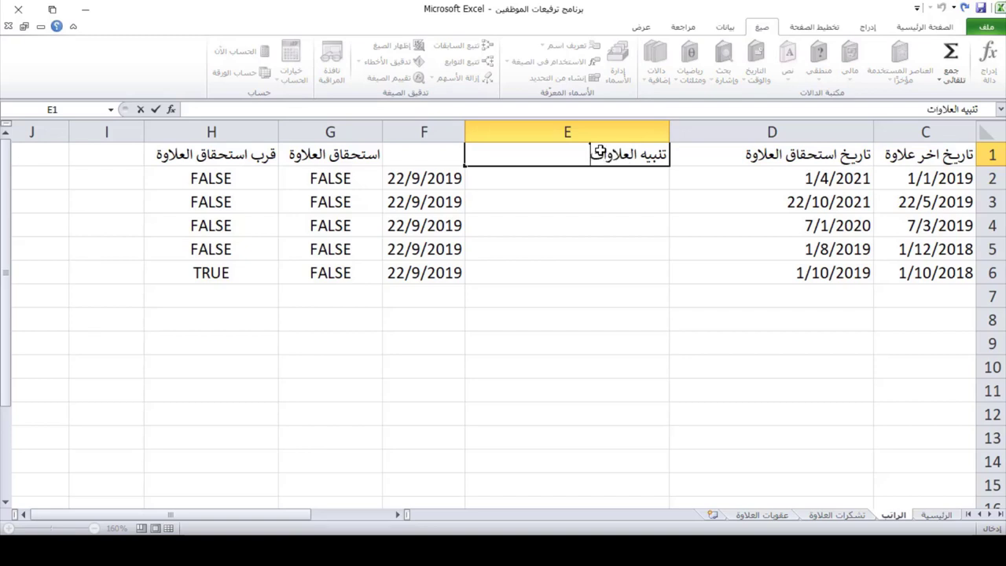
{"action": "left_click", "coordinate": [579, 172]}
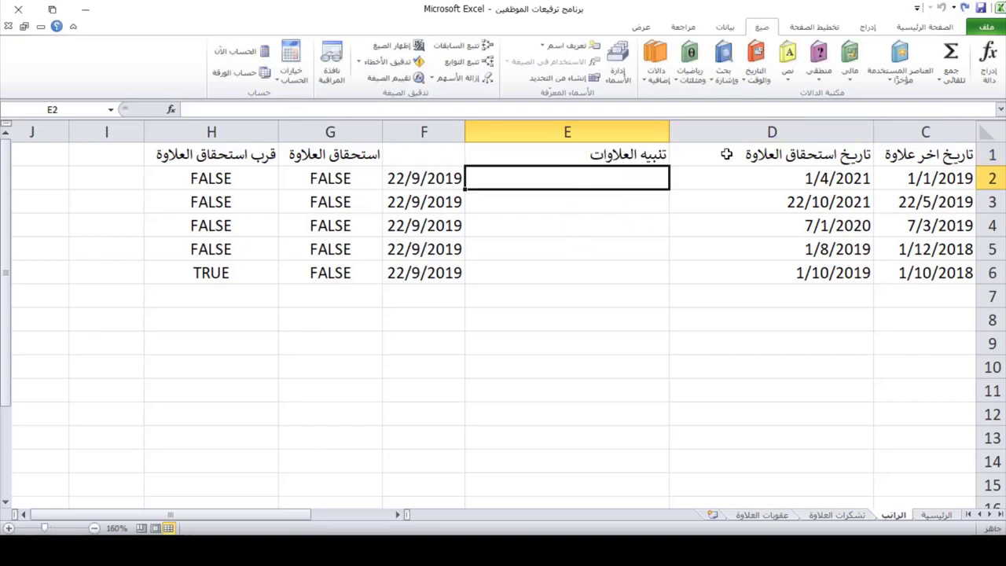
Start an IF function in E2 with the logical test G2=true.
{"action": "left_click", "coordinate": [816, 72]}
{"action": "left_click", "coordinate": [803, 133]}
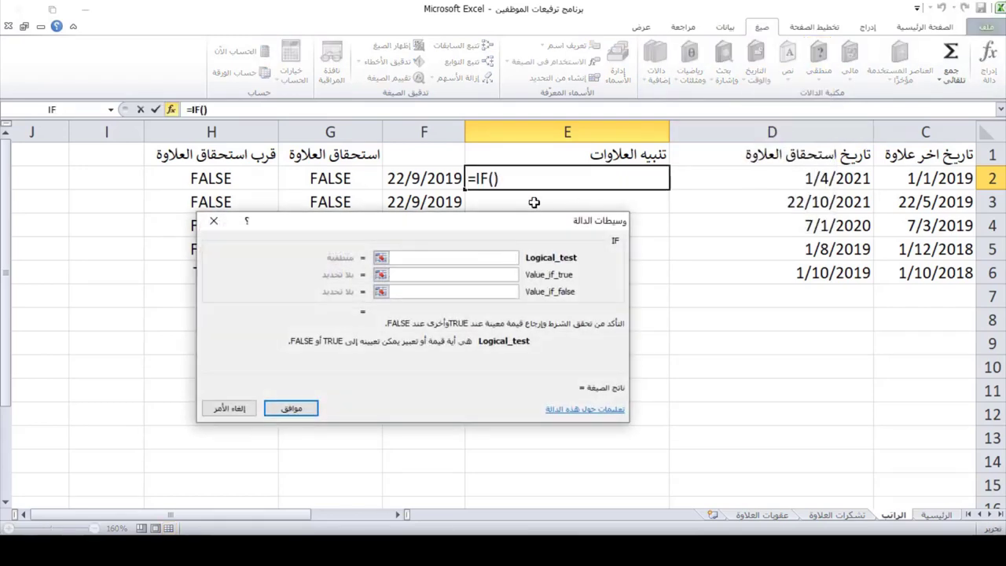
{"action": "left_click_drag", "start_coordinate": [533, 231], "coordinate": [702, 302]}
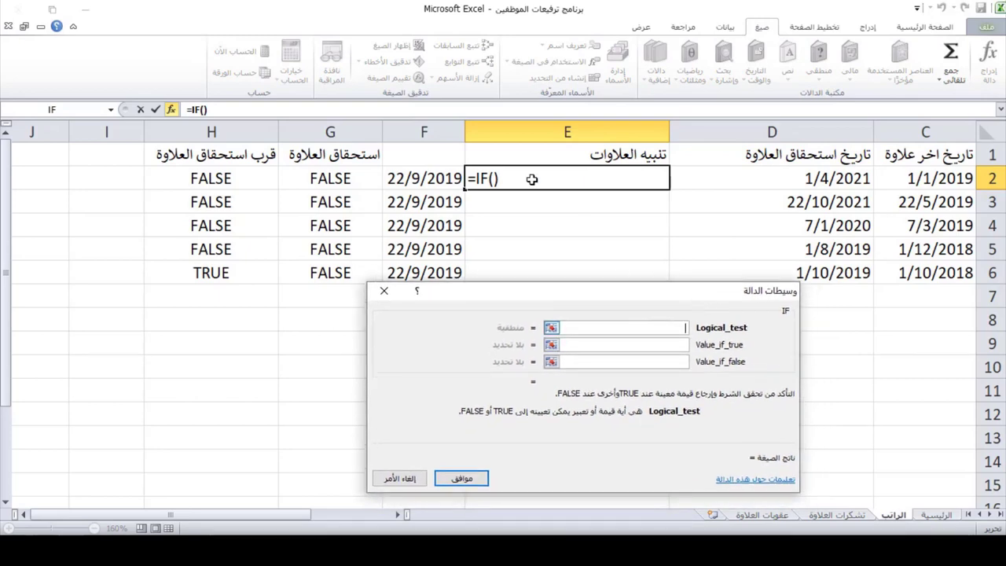
{"action": "left_click", "coordinate": [318, 179]}
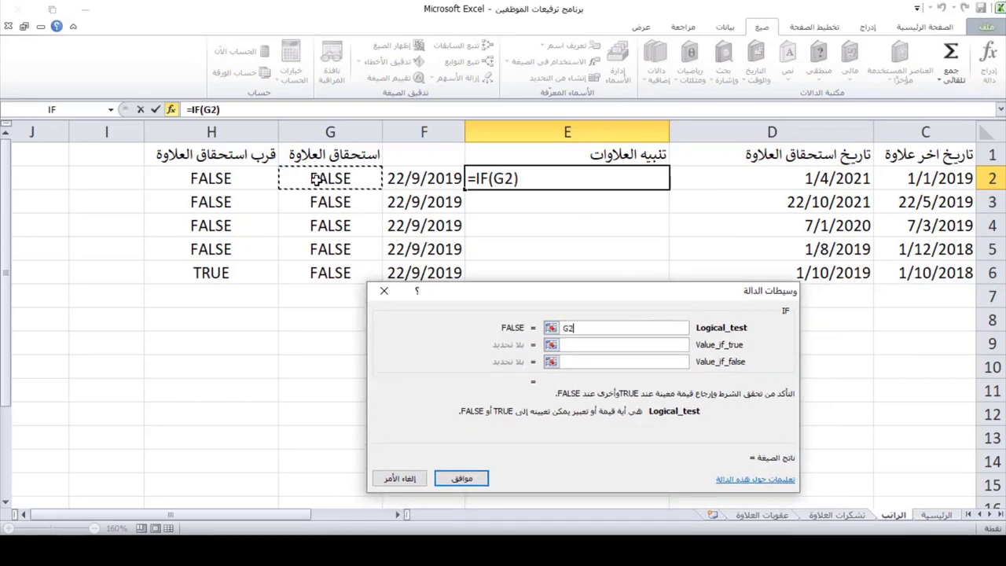
{"action": "type", "text": "="}
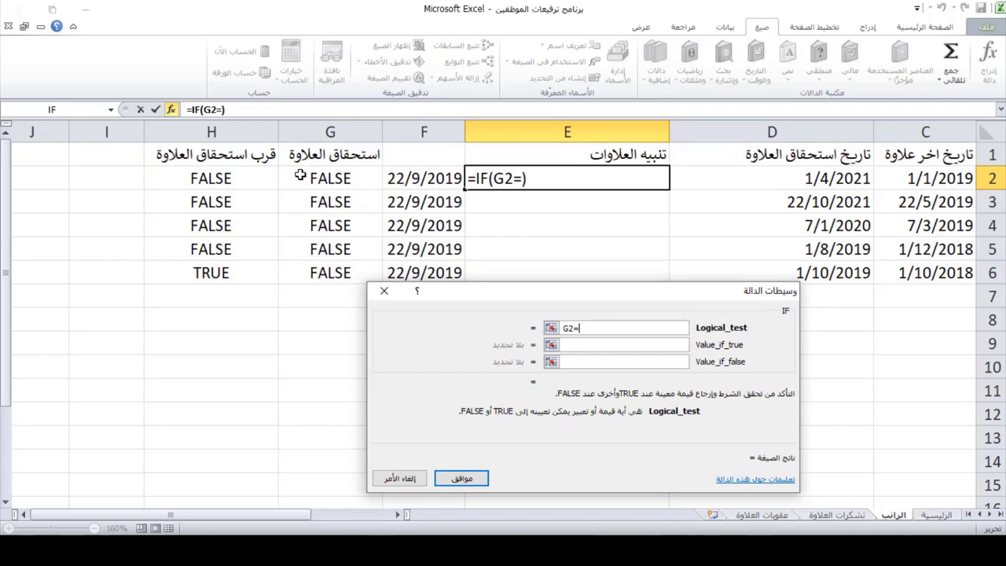
{"action": "type", "text": "true"}
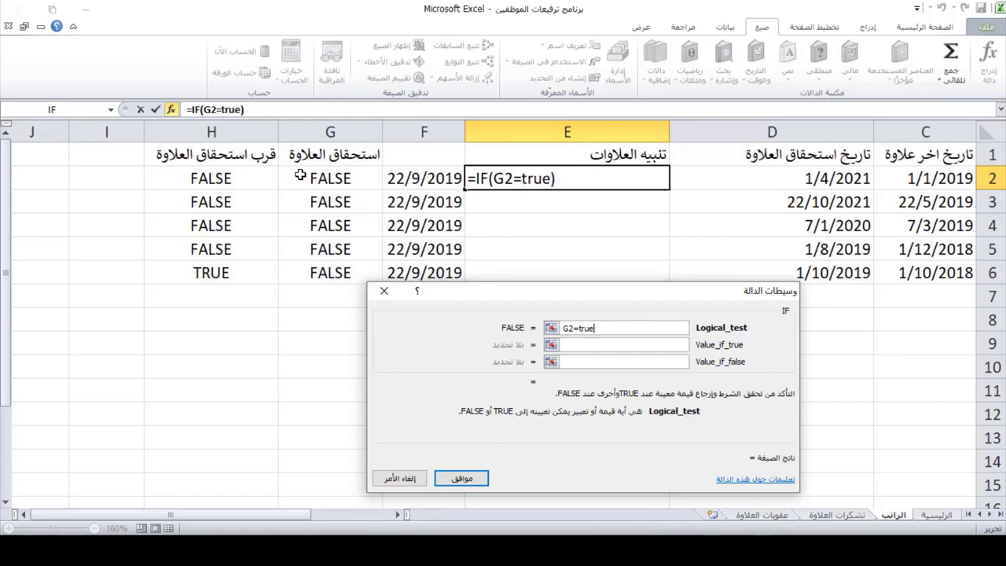
Set the IF function's value if true to the text يستق العلاوة.
{"action": "left_click", "coordinate": [596, 344]}
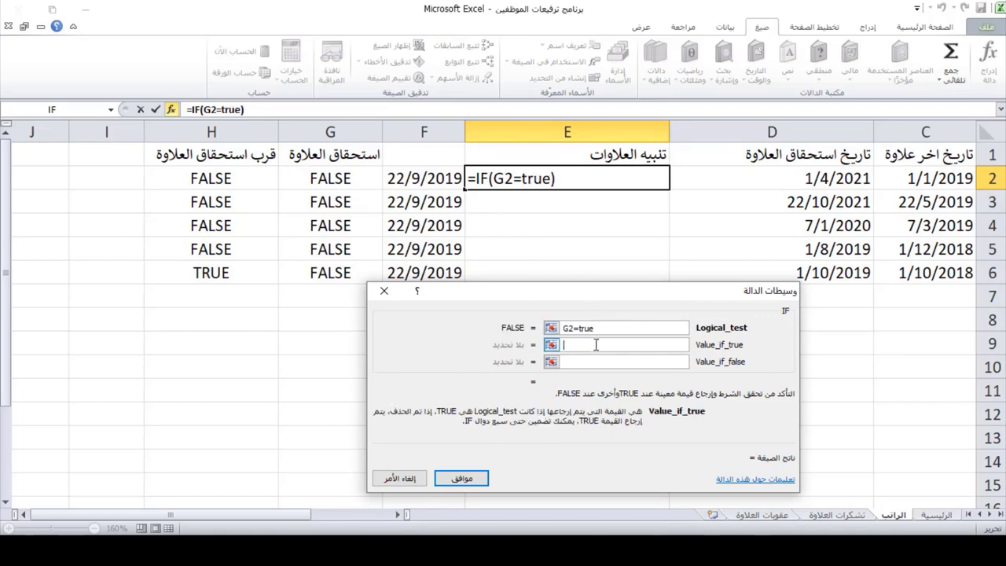
{"action": "type", "text": "ds"}
{"action": "key", "text": "BackSpace"}
{"action": "key", "text": "BackSpace"}
{"action": "type", "text": "يستق"}
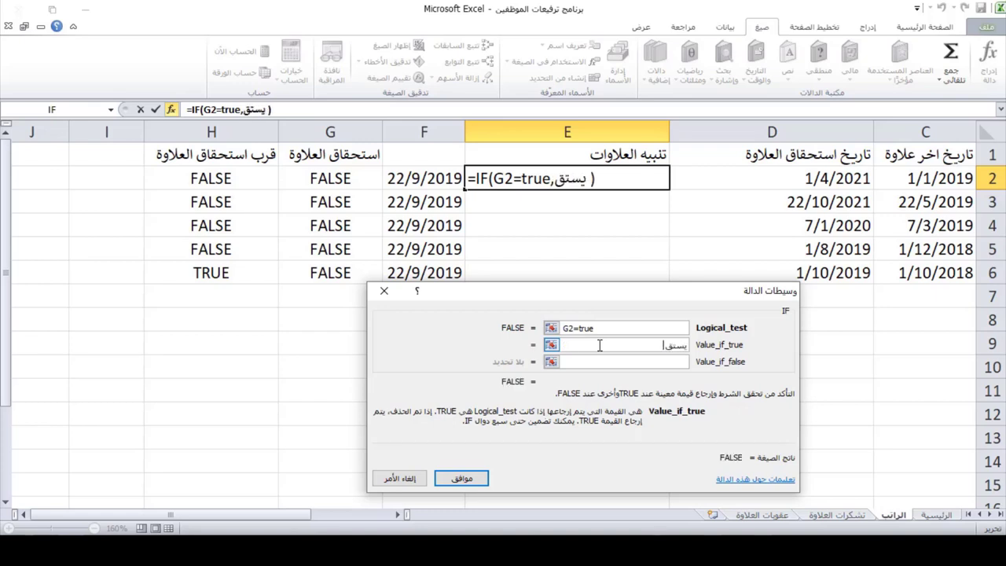
{"action": "type", "text": " العلاوة"}
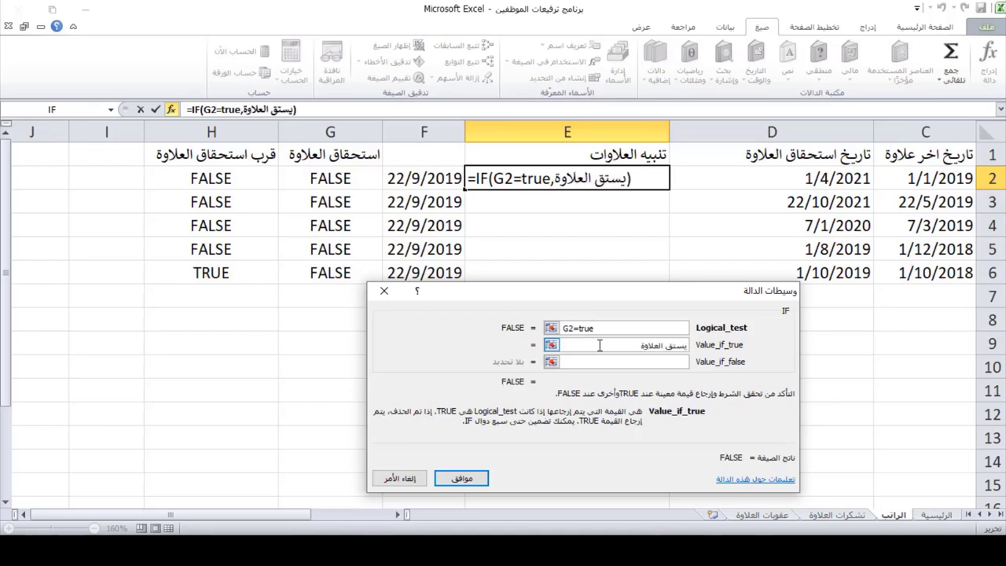
Nest a second IF as the value if false, with the logical test H2=true.
{"action": "left_click", "coordinate": [655, 361]}
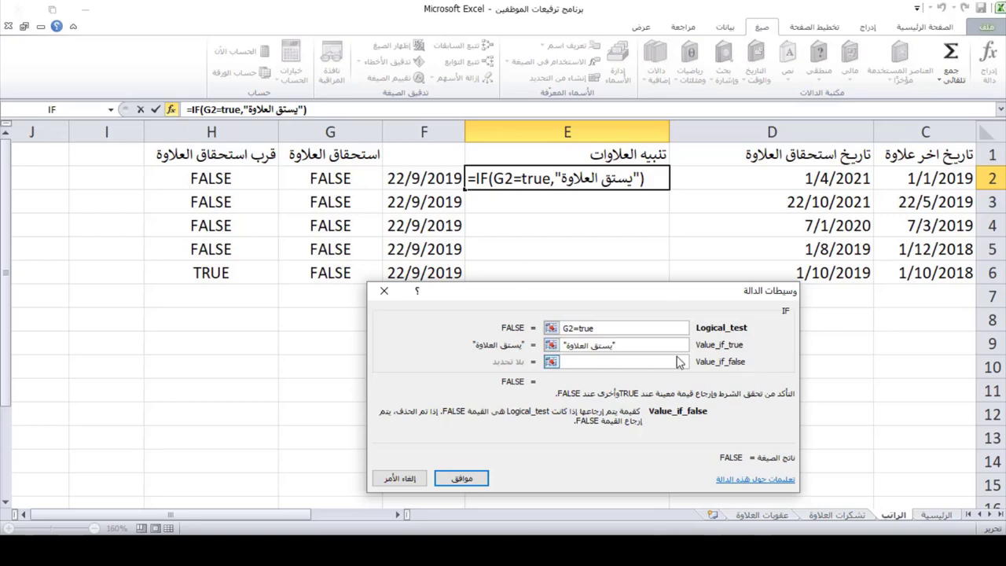
{"action": "left_click", "coordinate": [59, 113]}
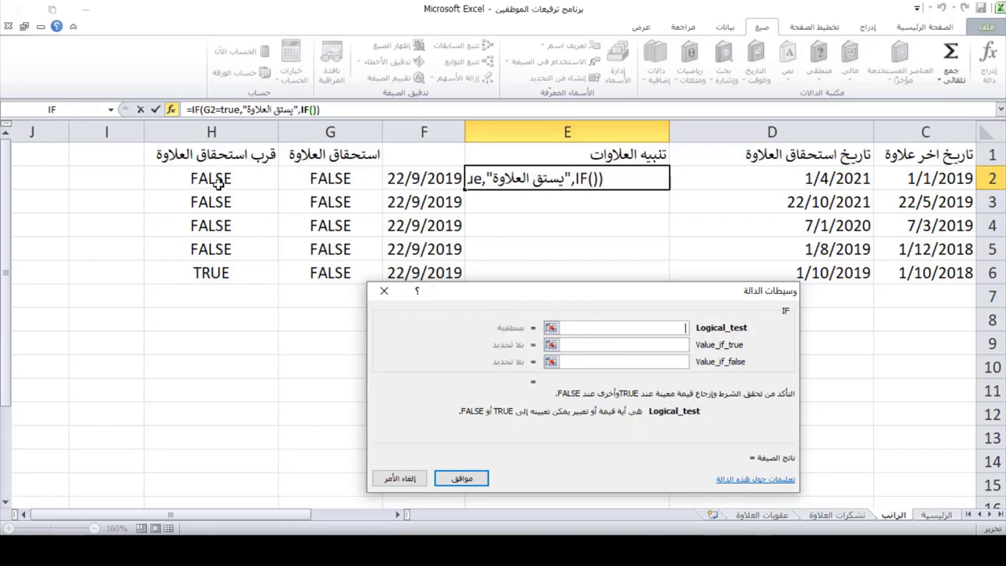
{"action": "left_click", "coordinate": [218, 180]}
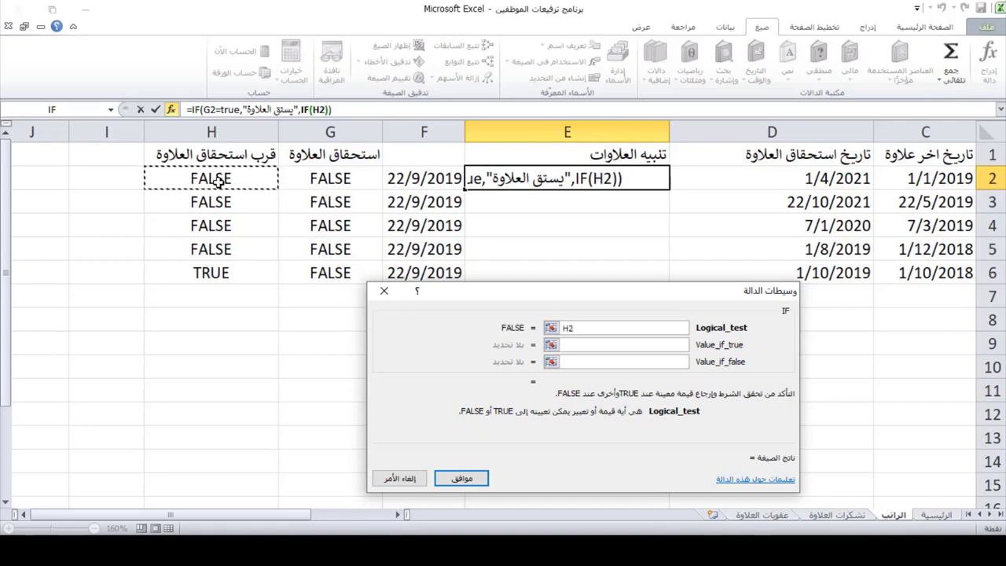
{"action": "type", "text": "=tre"}
{"action": "key", "text": "BackSpace"}
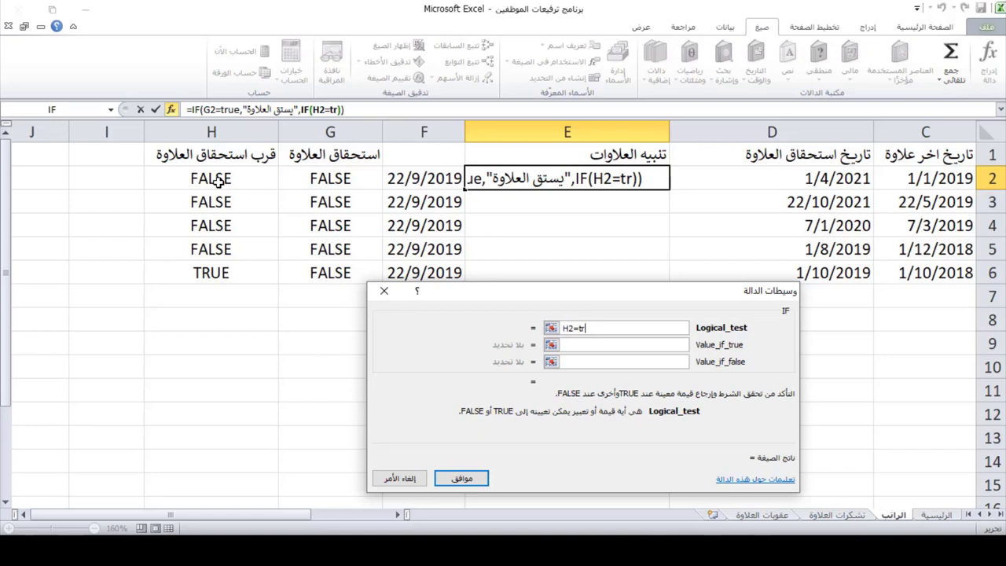
{"action": "type", "text": "ue"}
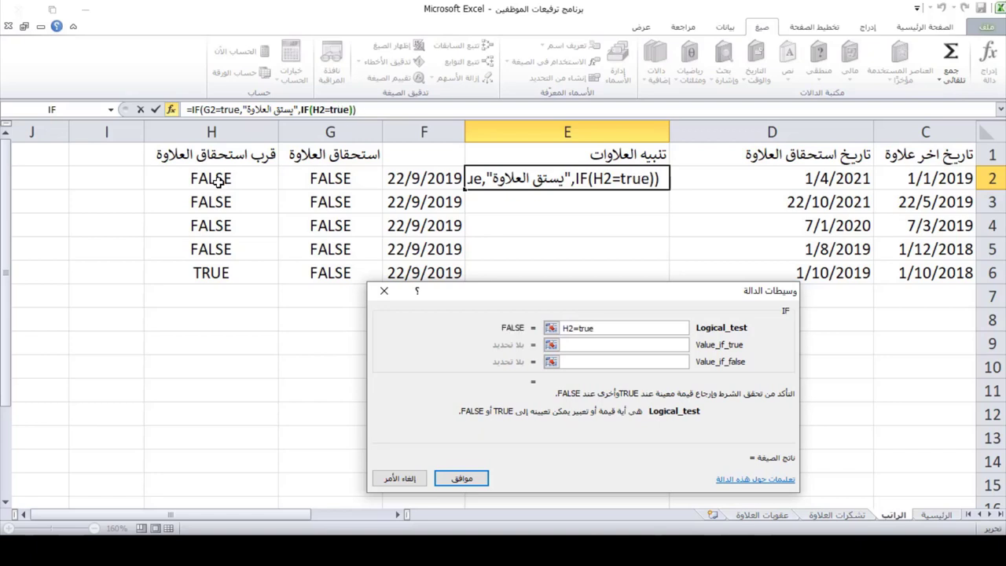
Set the nested IF's value if true to the text قريبا يستحق العلاوة.
{"action": "left_click", "coordinate": [610, 344]}
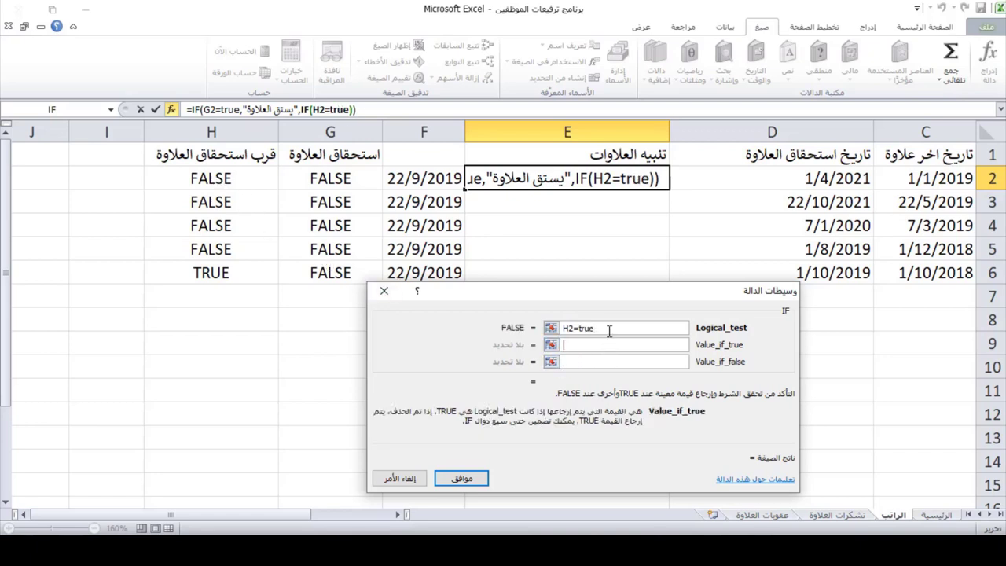
{"action": "type", "text": "قيبا"}
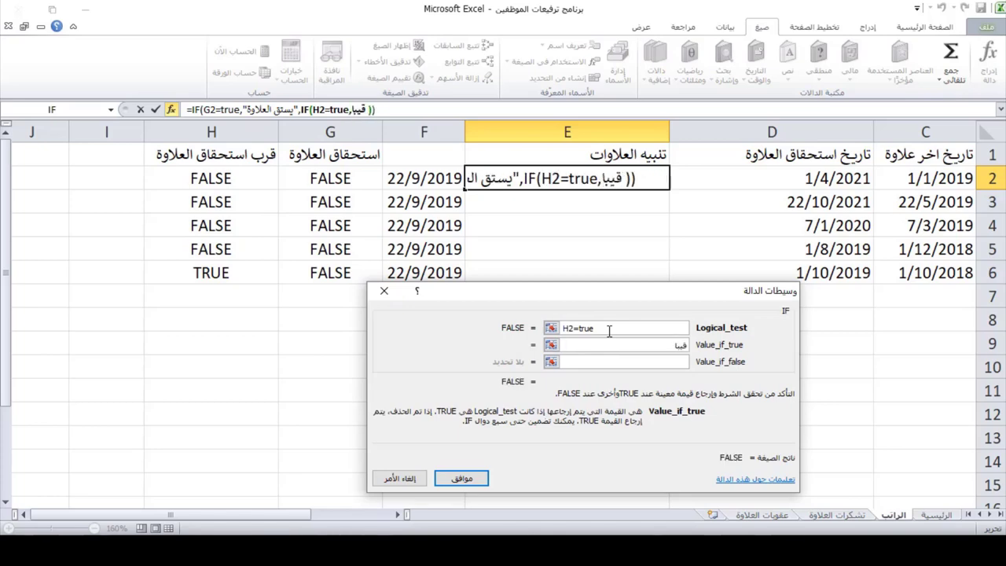
{"action": "key", "text": "BackSpace"}
{"action": "key", "text": "BackSpace"}
{"action": "key", "text": "BackSpace"}
{"action": "type", "text": "ريب"}
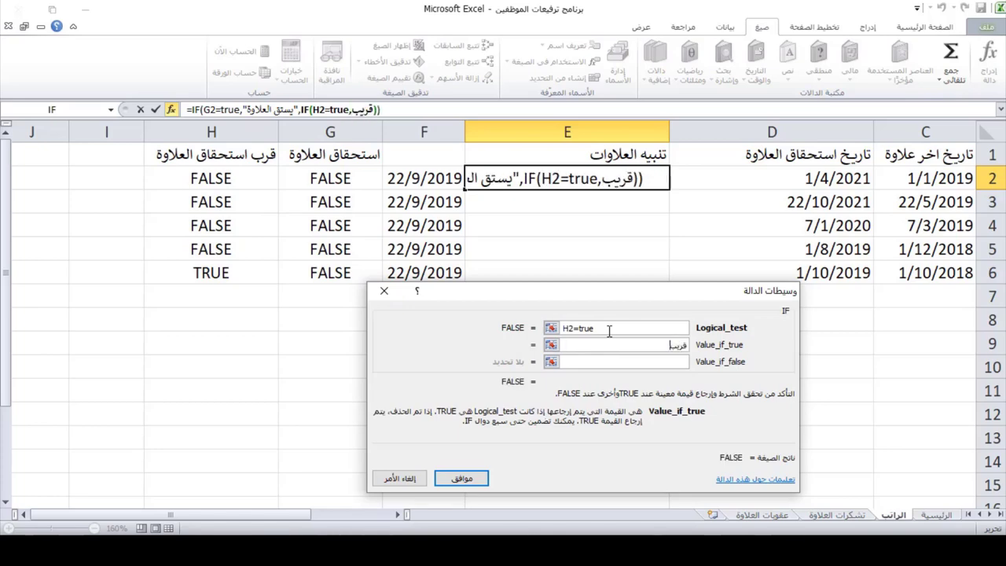
{"action": "type", "text": "ا يستحق العلاوة"}
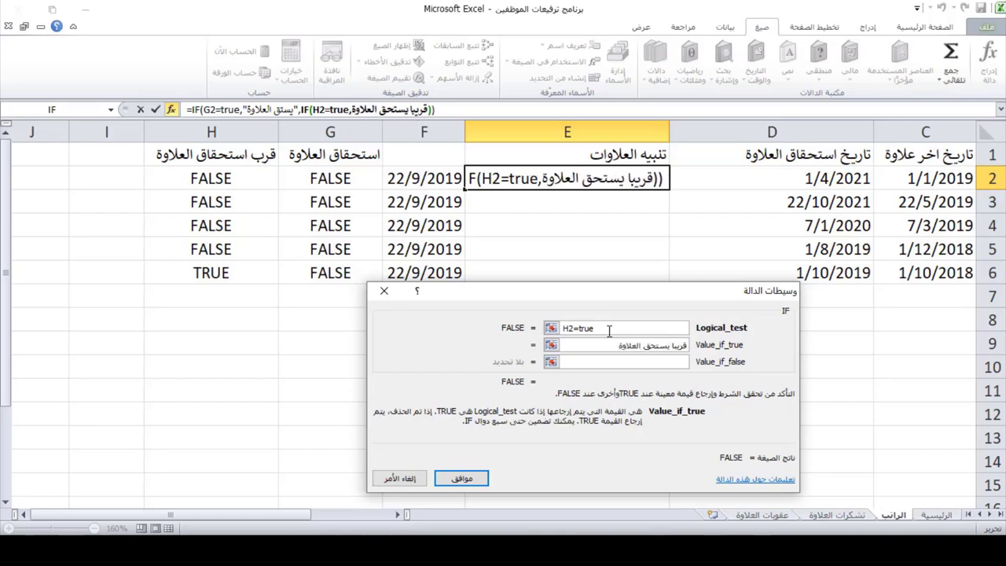
Use a blank space as the nested IF's value if false and fill the E2 formula down to E6.
{"action": "left_click", "coordinate": [610, 360]}
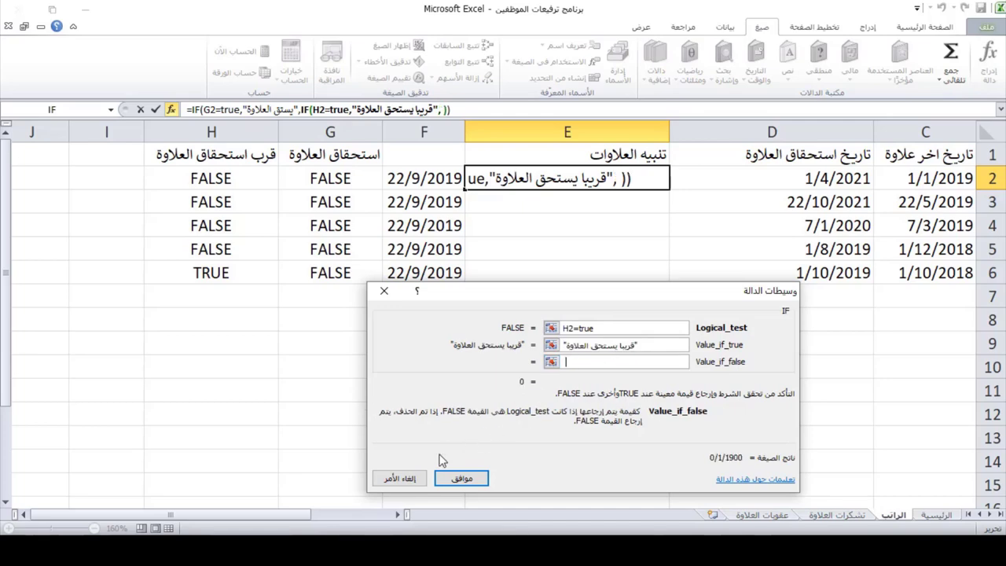
{"action": "left_click", "coordinate": [462, 481]}
{"action": "left_click_drag", "start_coordinate": [465, 190], "coordinate": [486, 275]}
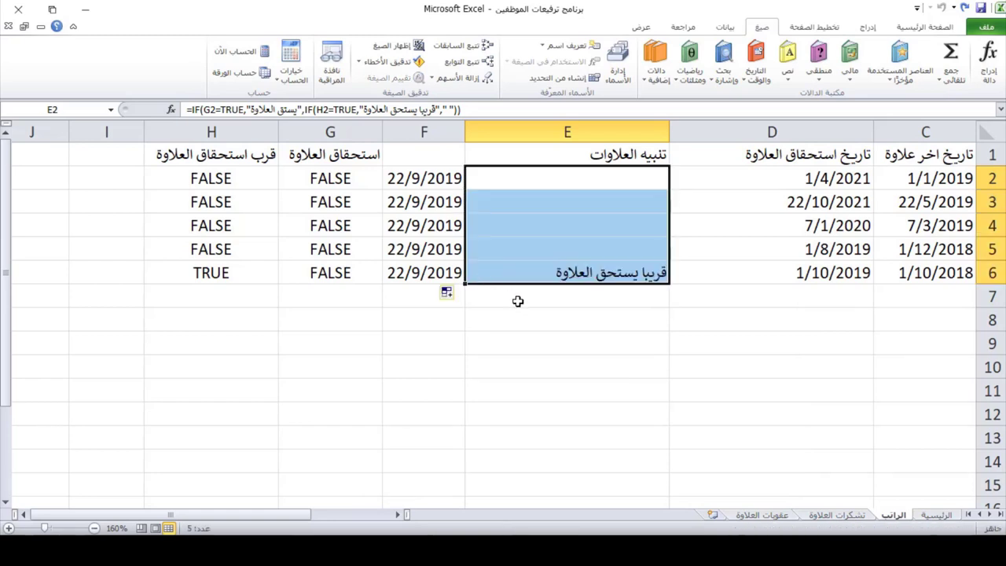
{"action": "left_click", "coordinate": [626, 266]}
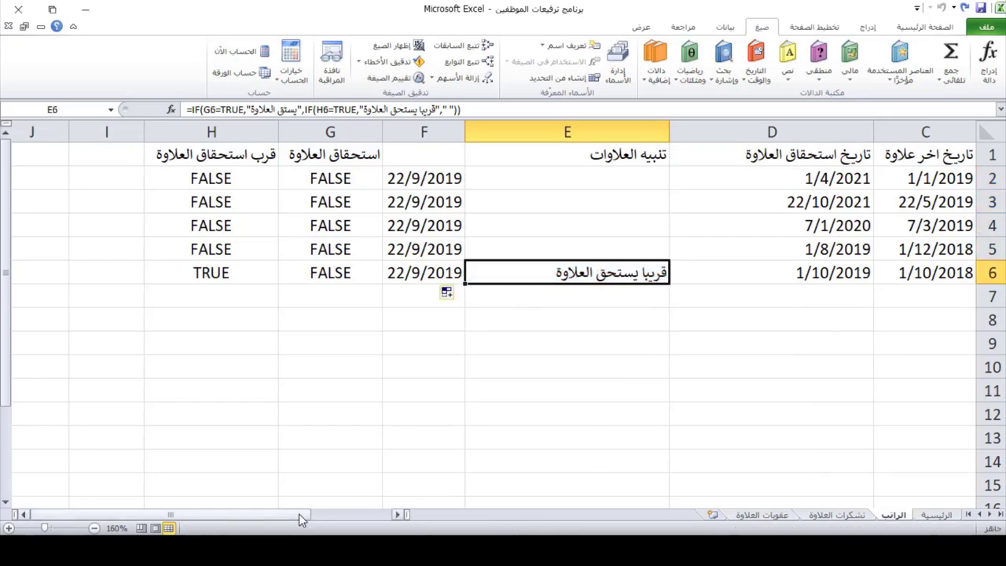
Change the last allowance date in C5 to 1/9/2018 and check the due date formula in D5.
{"action": "left_click_drag", "start_coordinate": [298, 514], "coordinate": [381, 516]}
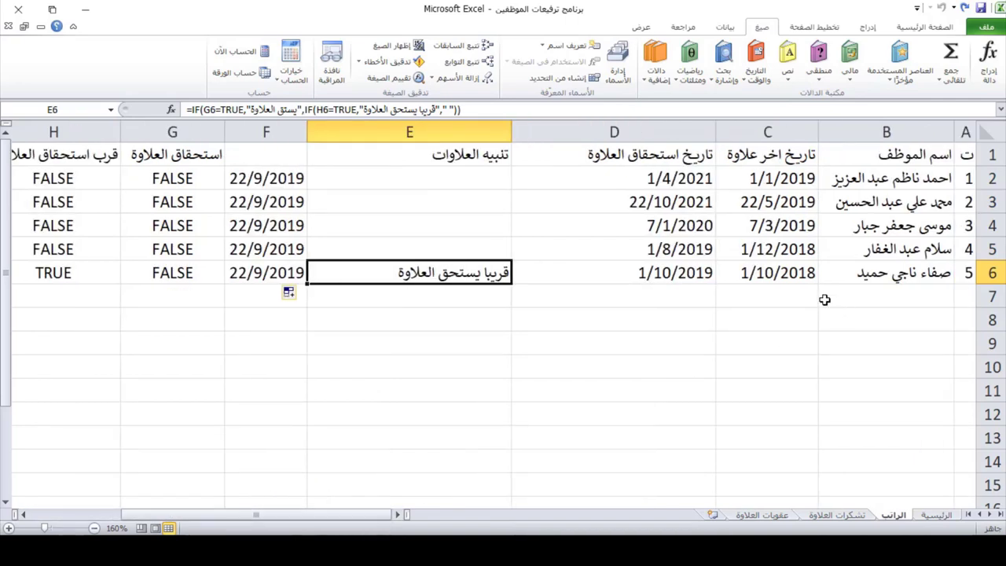
{"action": "left_click", "coordinate": [762, 250]}
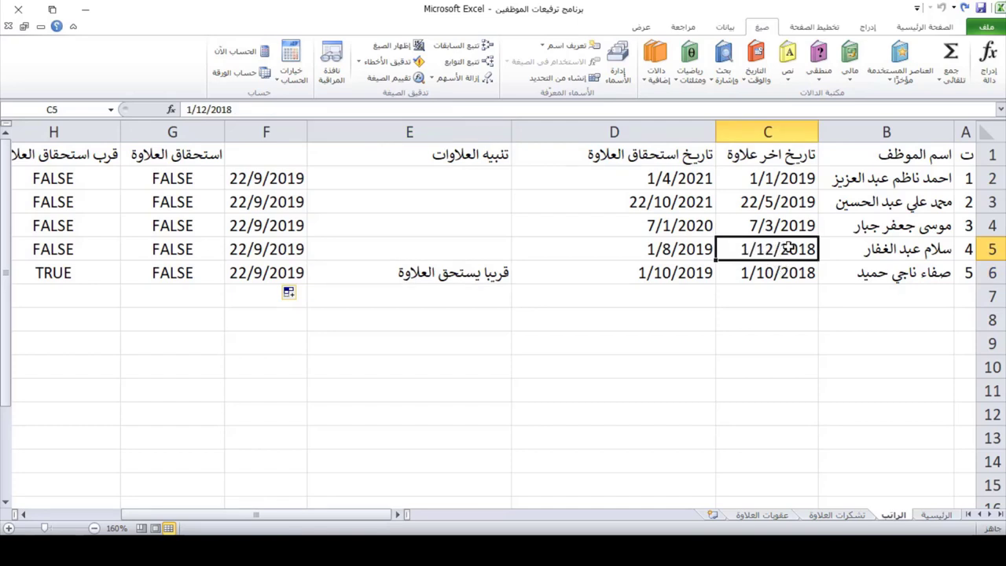
{"action": "double_click", "coordinate": [761, 249]}
{"action": "left_click_drag", "start_coordinate": [755, 250], "coordinate": [775, 249]}
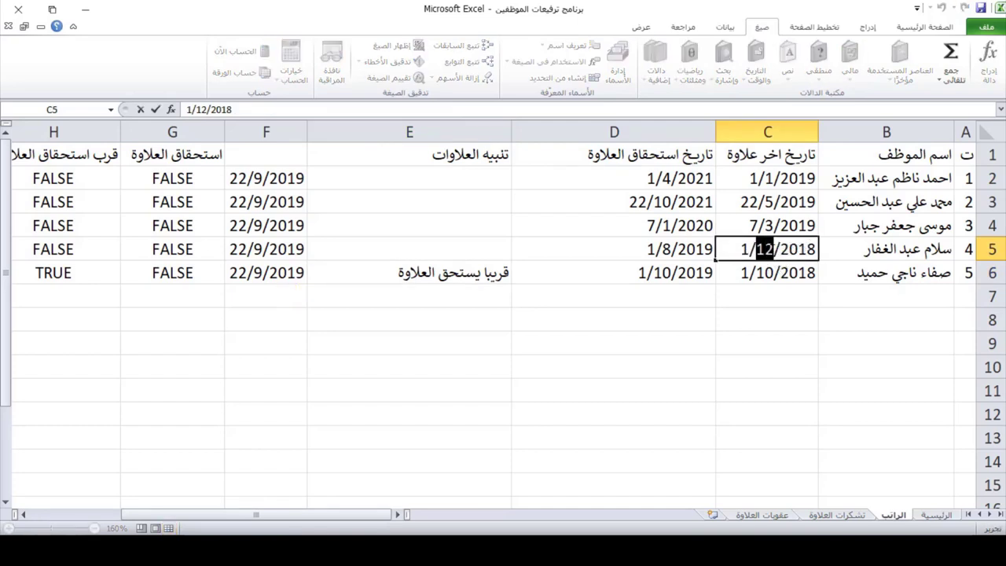
{"action": "type", "text": "4"}
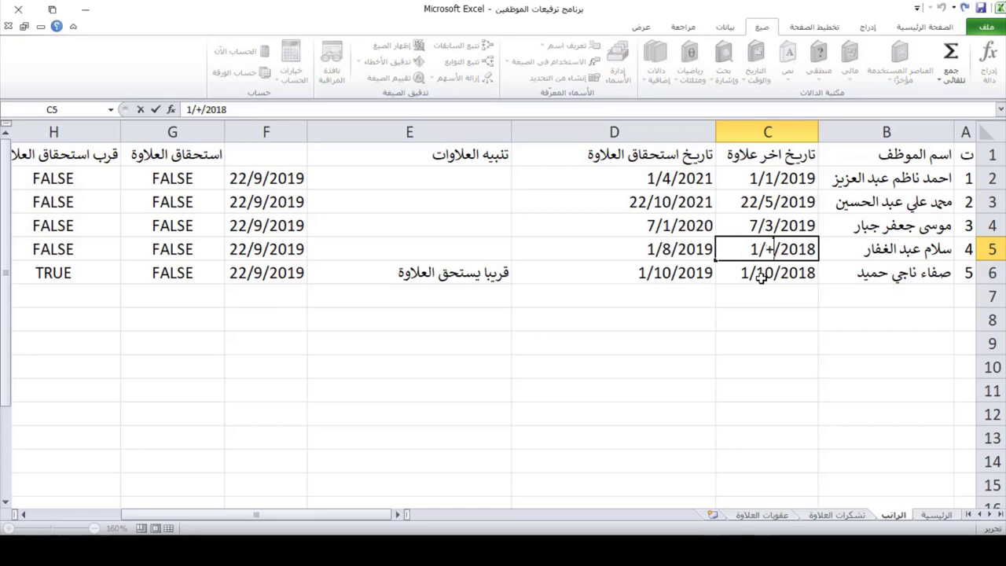
{"action": "key", "text": "BackSpace"}
{"action": "type", "text": "9"}
{"action": "key", "text": "Return"}
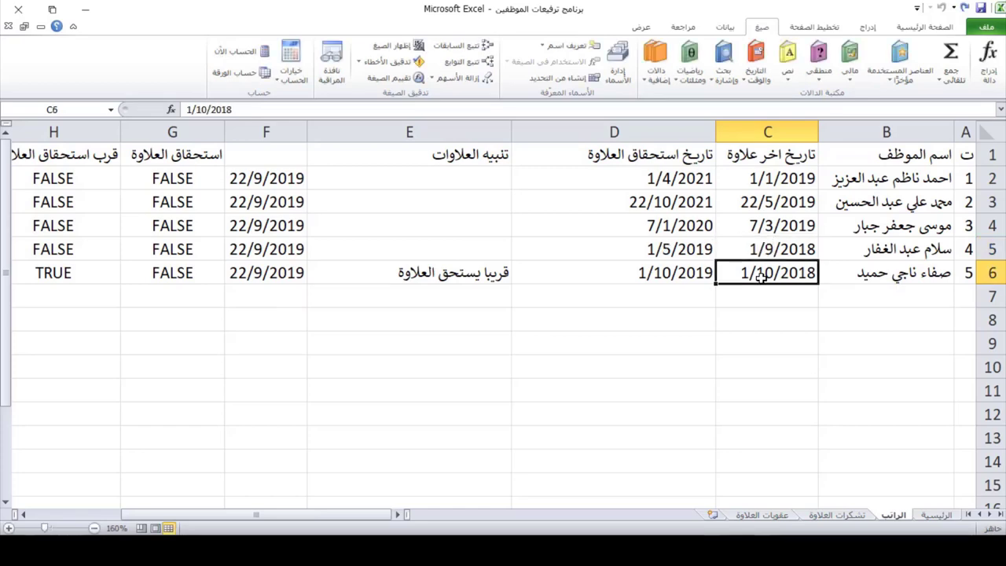
{"action": "left_click", "coordinate": [680, 251]}
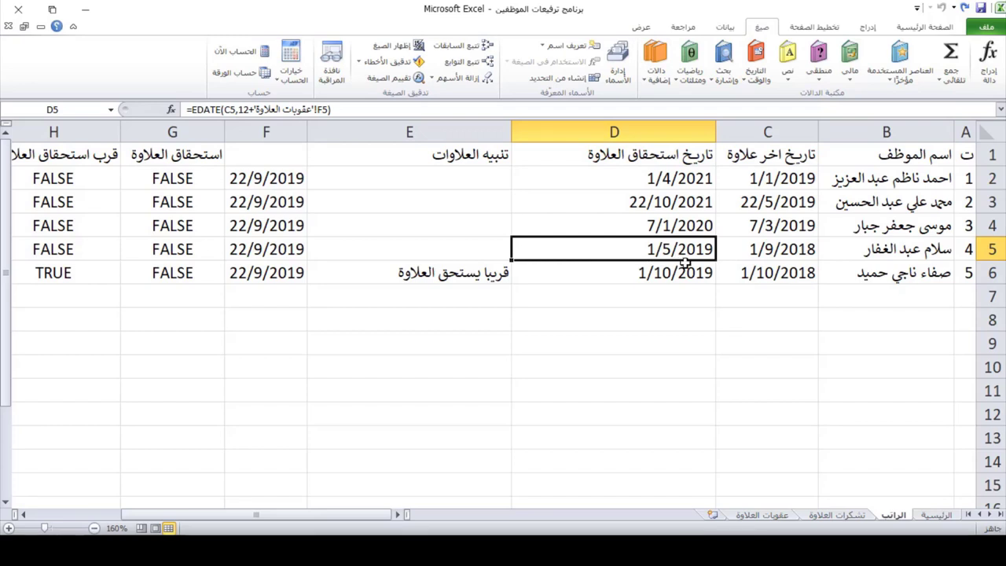
Change the last allowance date in C5 to 1/12/2018.
{"action": "double_click", "coordinate": [764, 250]}
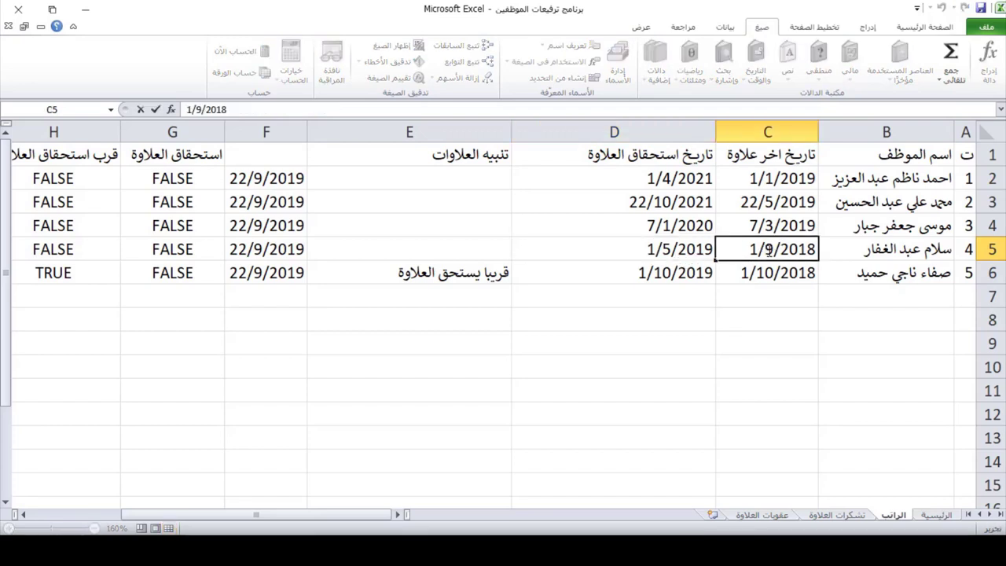
{"action": "left_click_drag", "start_coordinate": [775, 250], "coordinate": [764, 249]}
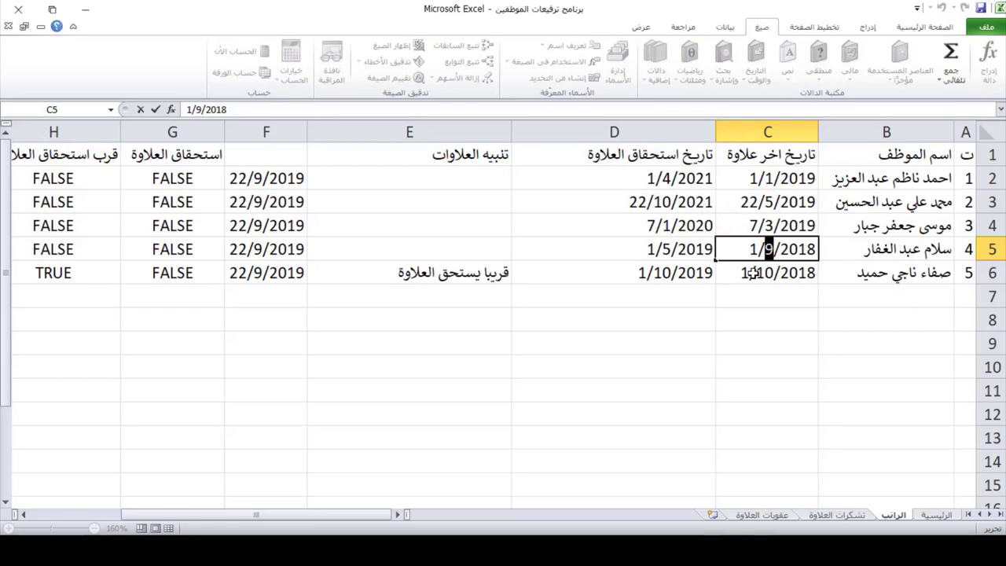
{"action": "type", "text": "12"}
{"action": "key", "text": "Return"}
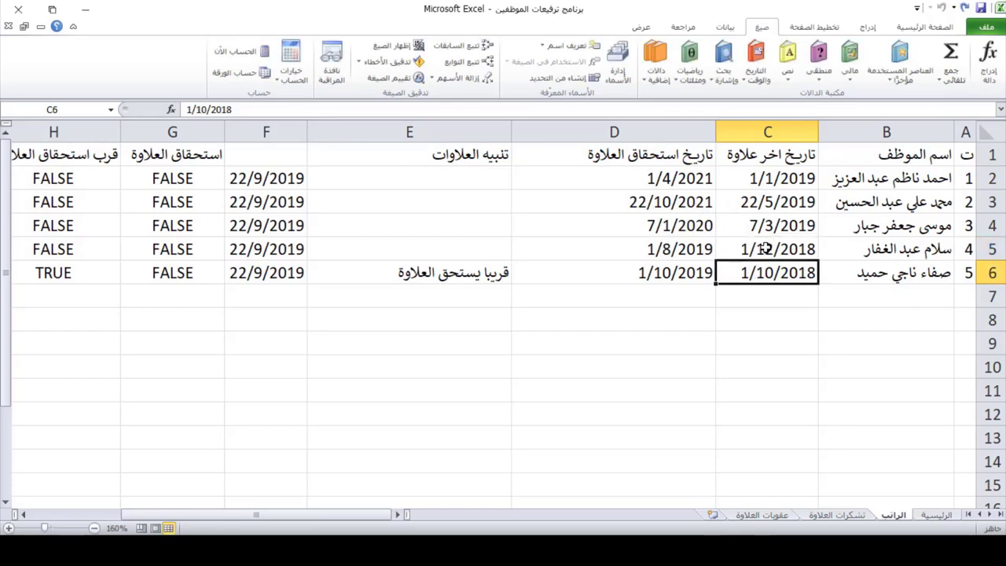
Set the last allowance date in C5 to 1/1/2019 and check the alert formula in E5.
{"action": "double_click", "coordinate": [764, 249]}
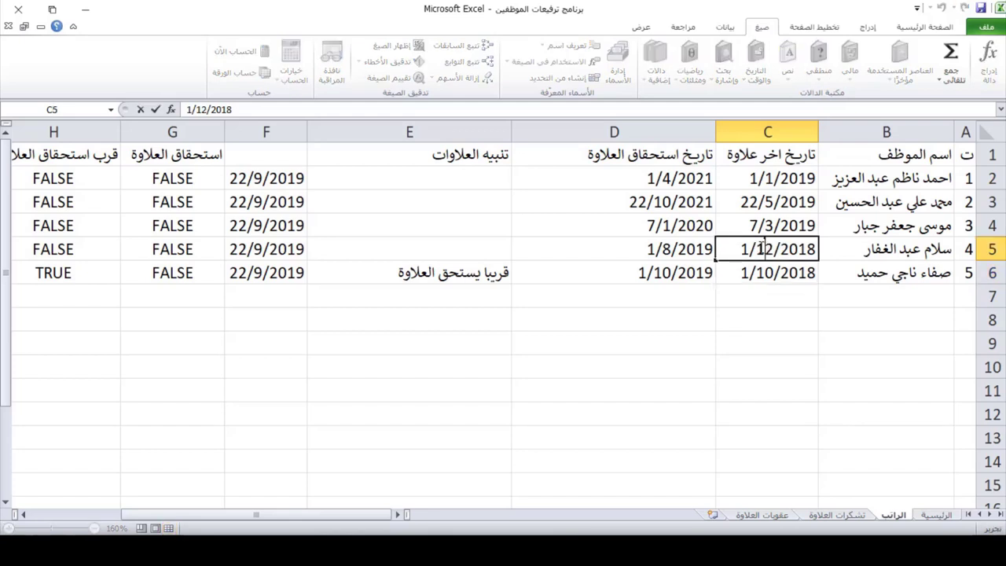
{"action": "left_click_drag", "start_coordinate": [764, 249], "coordinate": [818, 250]}
{"action": "key", "text": "BackSpace"}
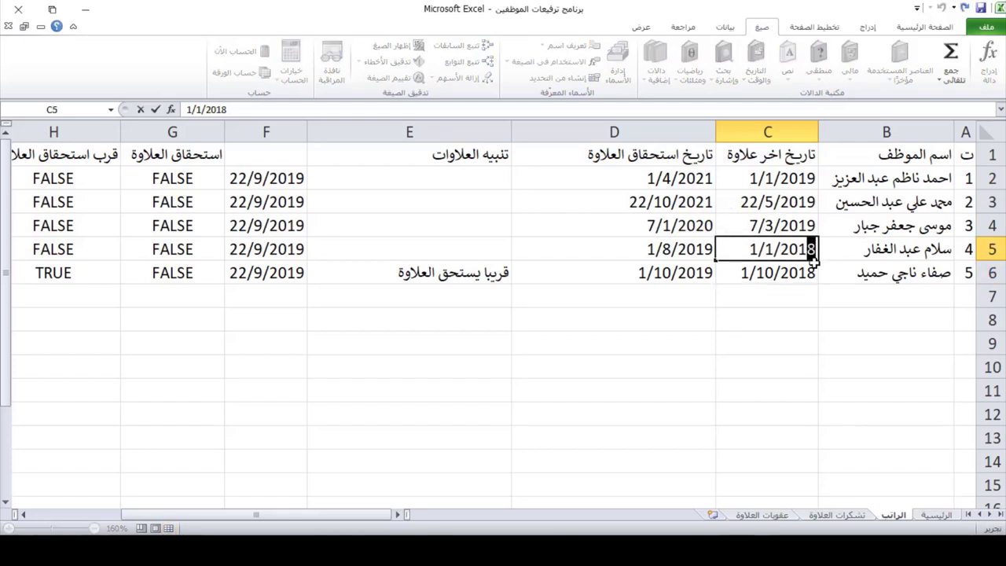
{"action": "type", "text": "9"}
{"action": "key", "text": "Return"}
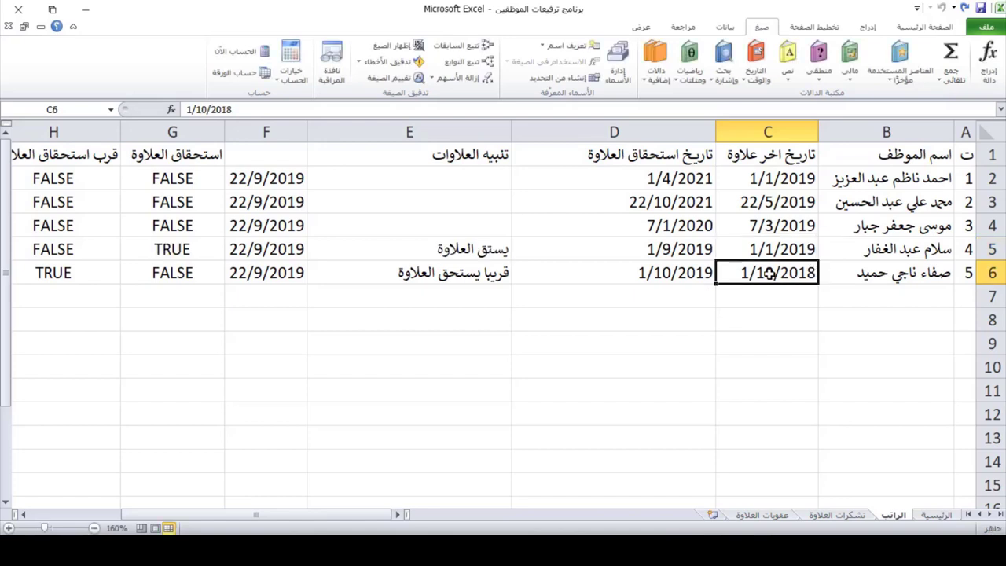
{"action": "left_click", "coordinate": [486, 251]}
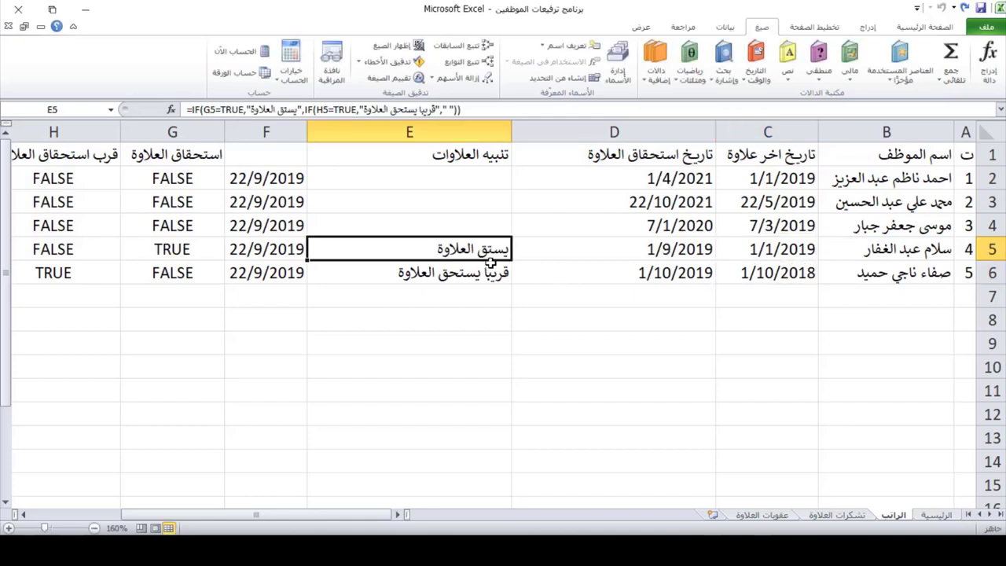
Start a conditional formatting rule on column E for cells containing the text يستحق العلاوة.
{"action": "left_click", "coordinate": [411, 132]}
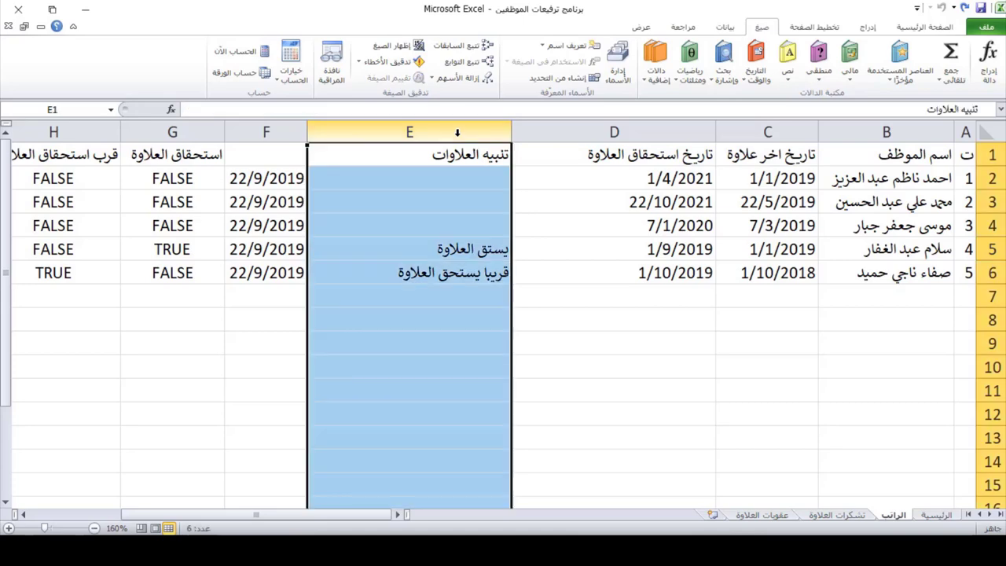
{"action": "left_click", "coordinate": [926, 28]}
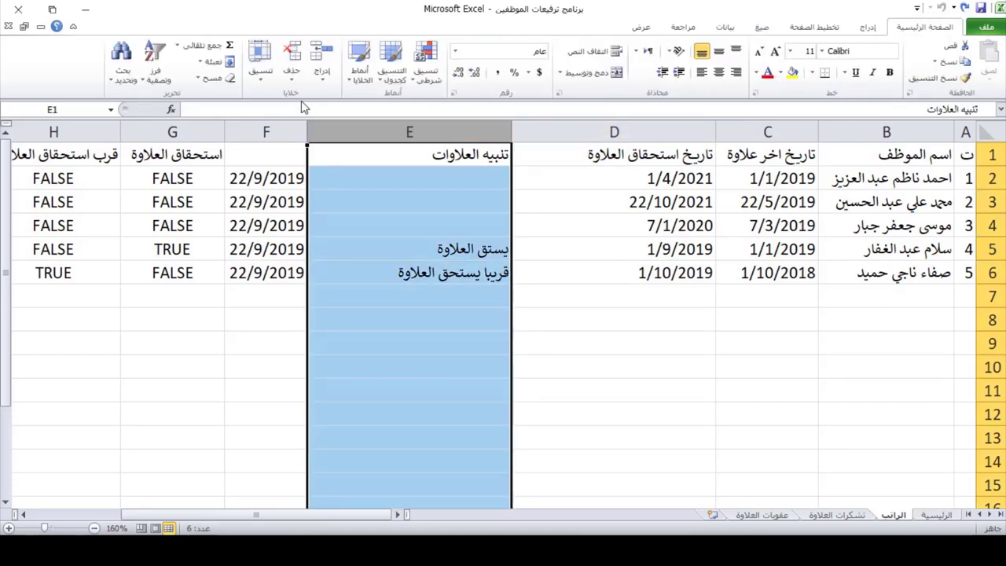
{"action": "left_click", "coordinate": [424, 66]}
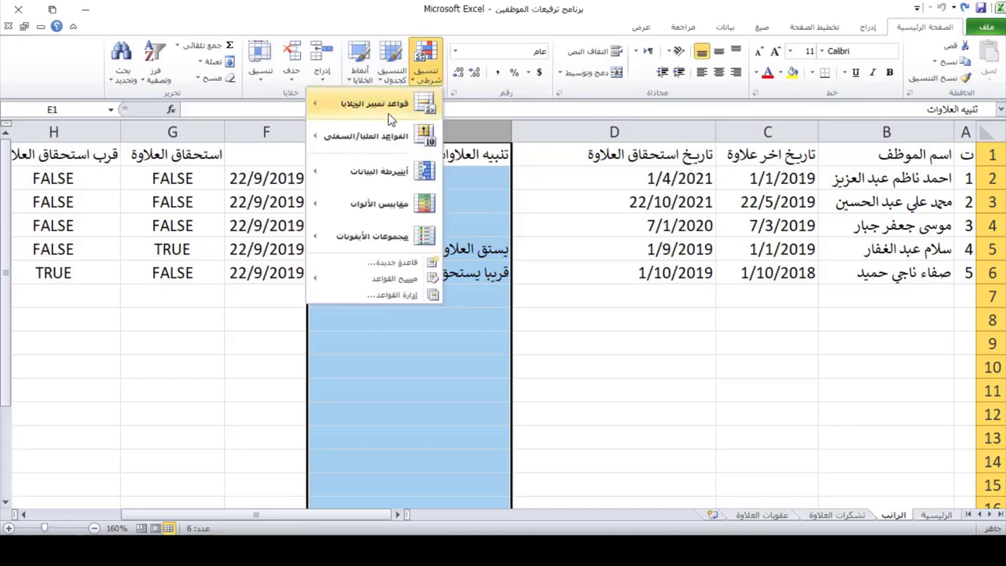
{"action": "mouse_move", "coordinate": [365, 114]}
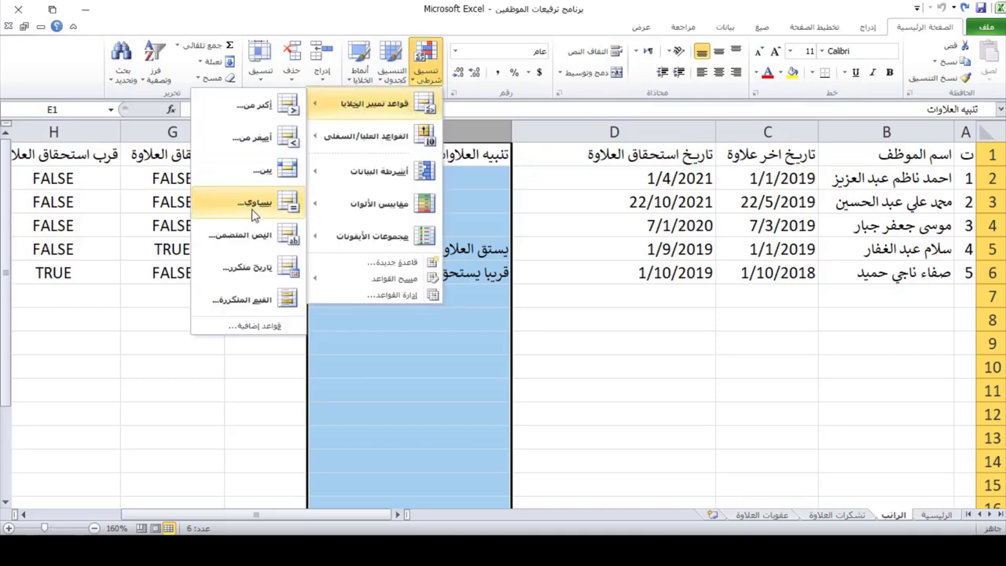
{"action": "left_click", "coordinate": [261, 238]}
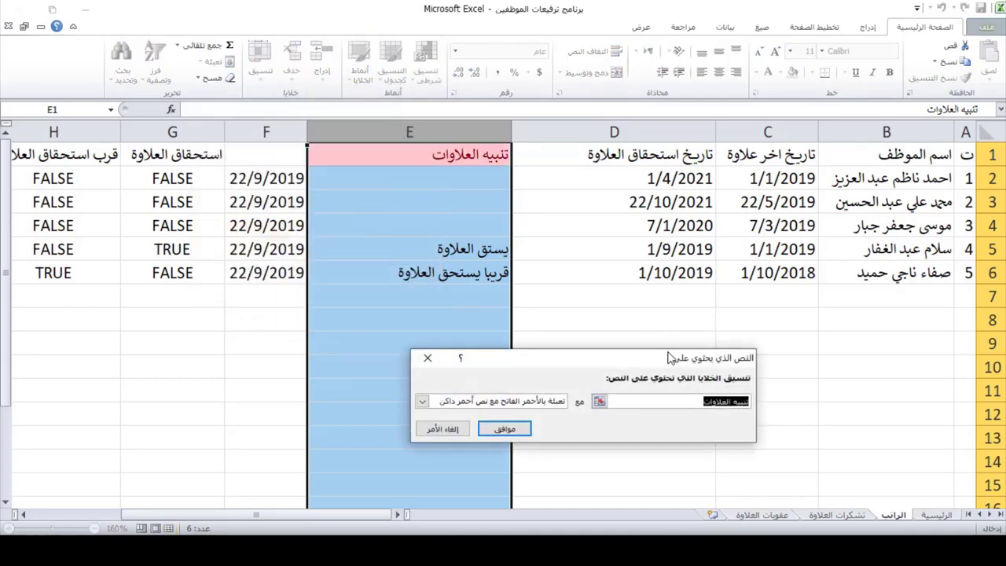
{"action": "left_click_drag", "start_coordinate": [632, 363], "coordinate": [760, 246]}
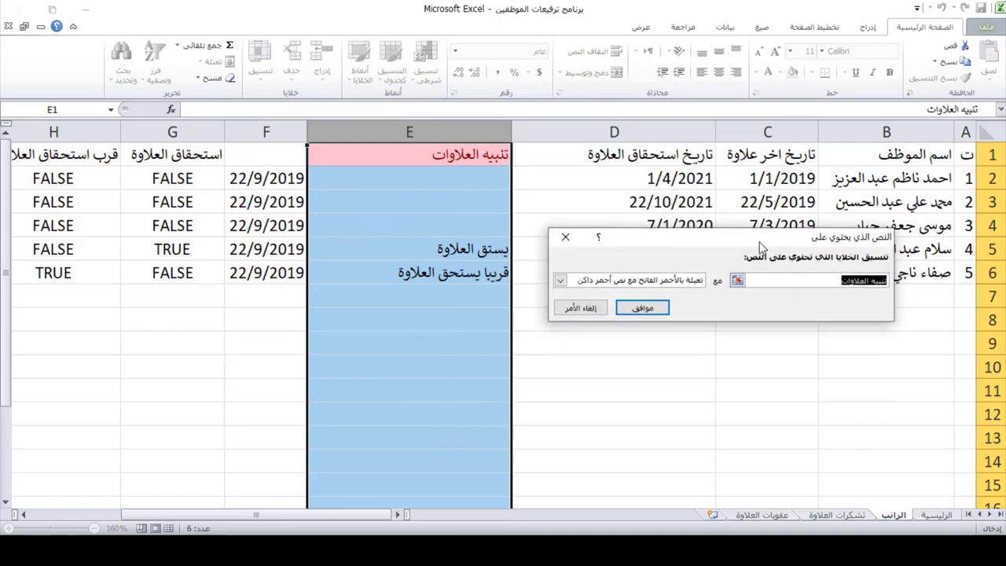
{"action": "type", "text": "يستحق"}
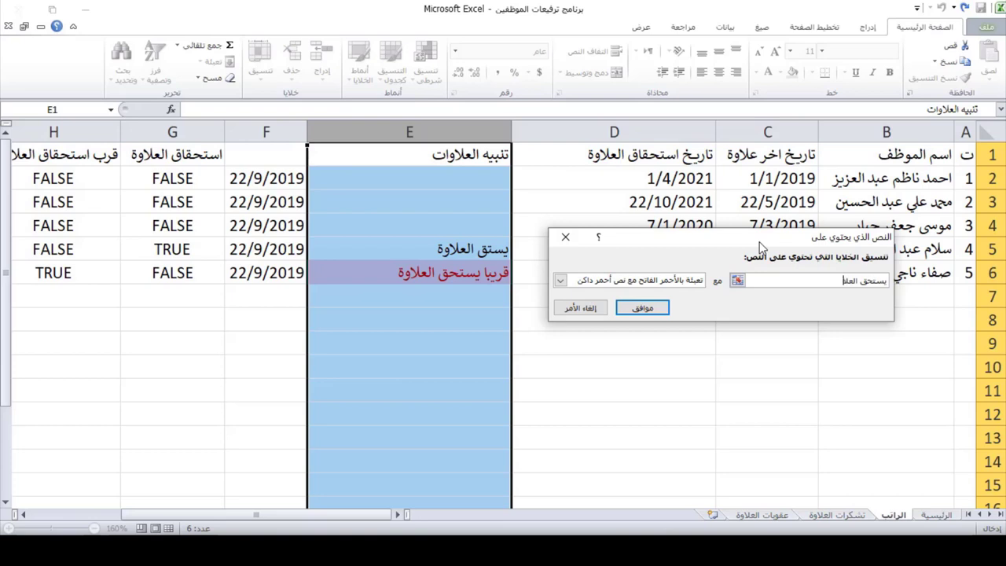
Give the rule a custom format with red fill and yellow font, and apply it to column E.
{"action": "left_click", "coordinate": [559, 280]}
{"action": "left_click", "coordinate": [682, 368]}
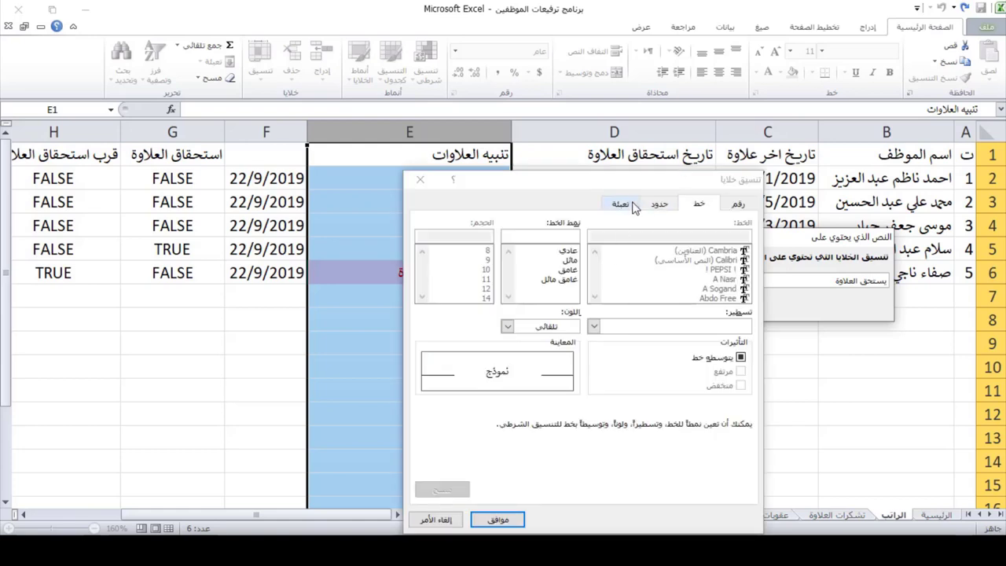
{"action": "left_click", "coordinate": [621, 205]}
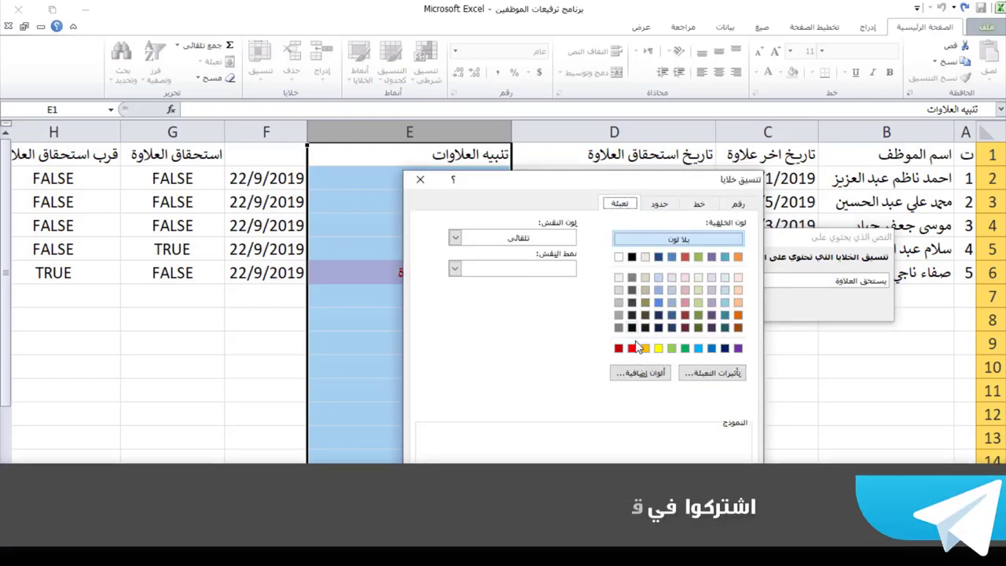
{"action": "left_click", "coordinate": [632, 348]}
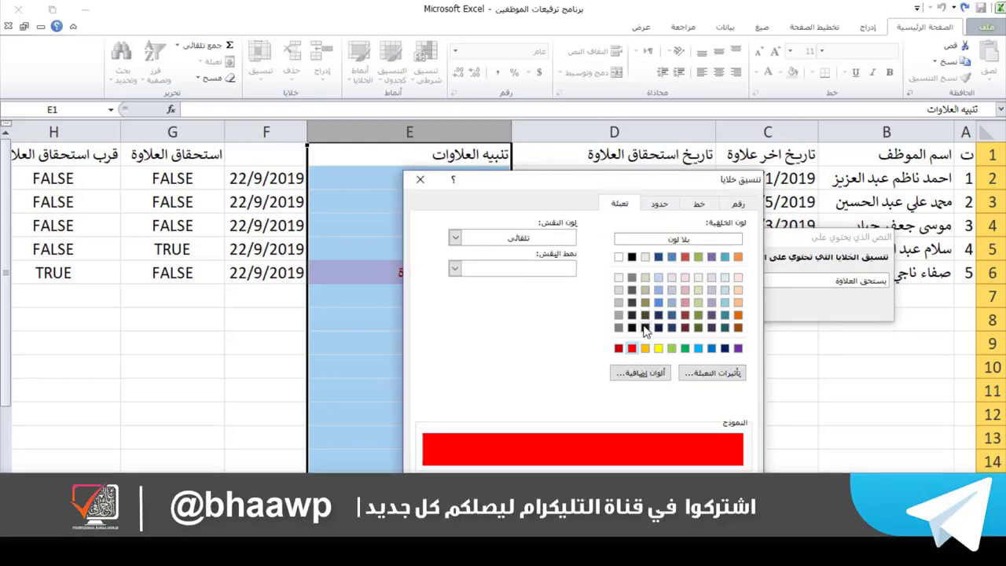
{"action": "left_click", "coordinate": [699, 204]}
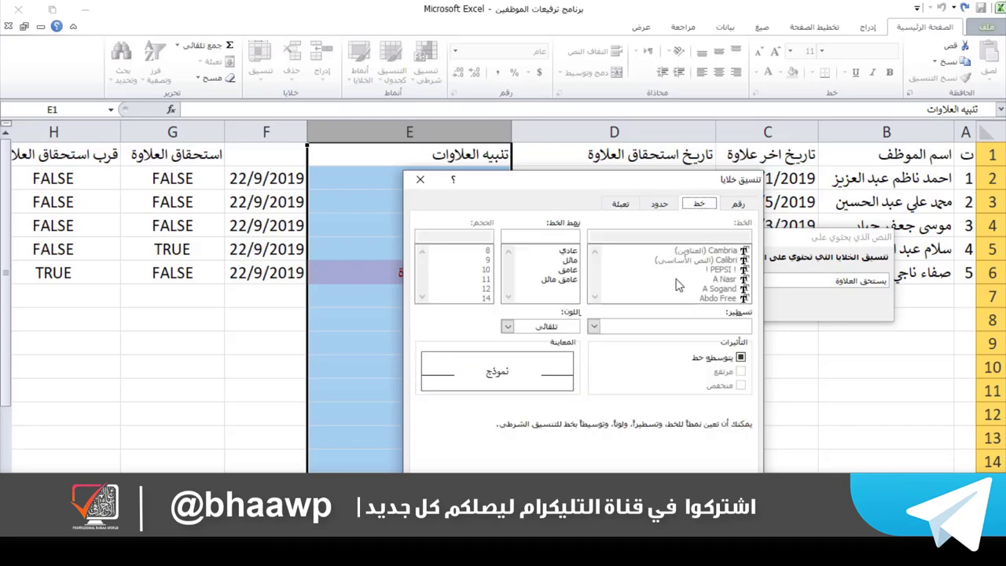
{"action": "left_click", "coordinate": [508, 325]}
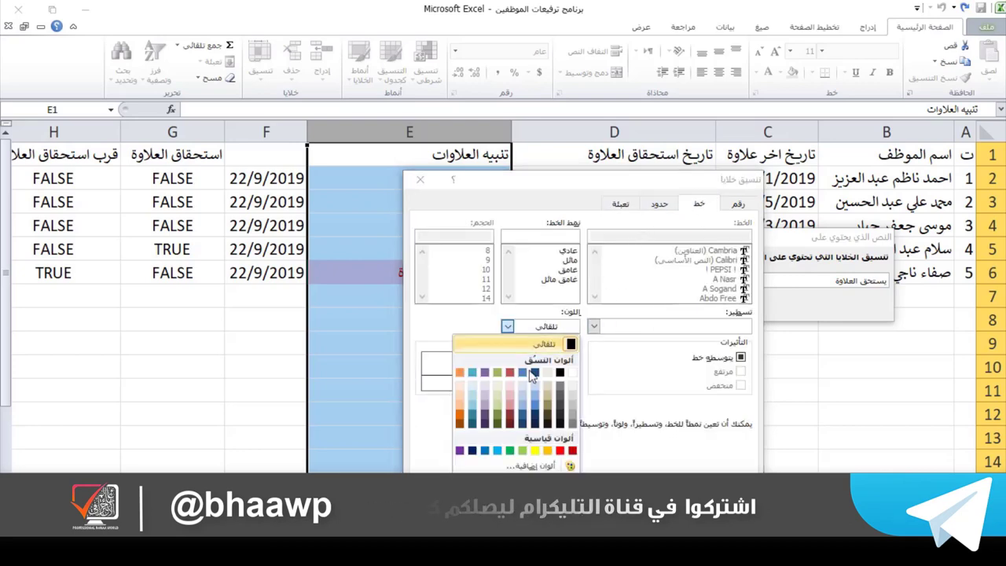
{"action": "left_click", "coordinate": [538, 452]}
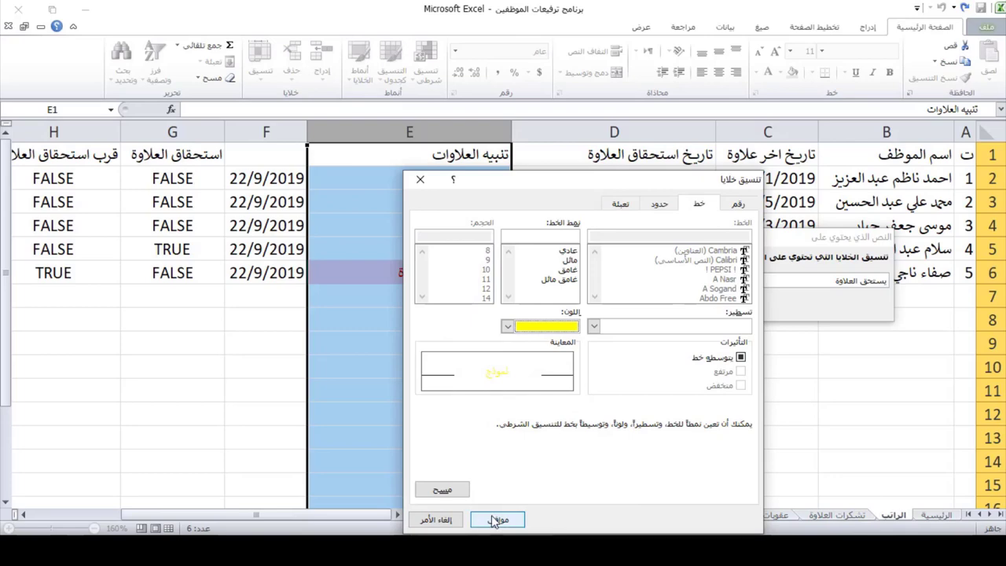
{"action": "left_click", "coordinate": [495, 520]}
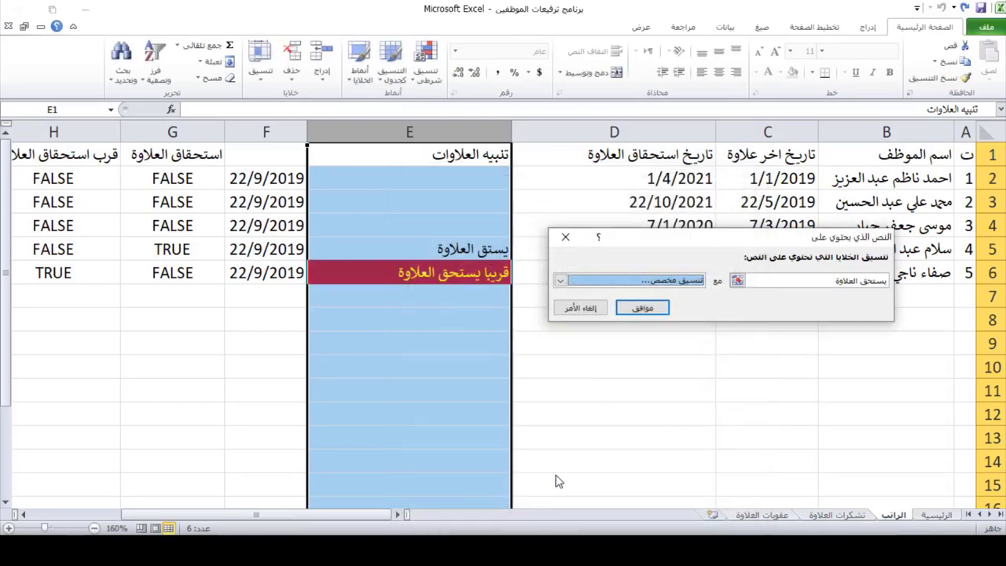
{"action": "left_click", "coordinate": [645, 309]}
Correct the value if true text in the E5 formula to يستحق العلاوة.
{"action": "left_click", "coordinate": [475, 250]}
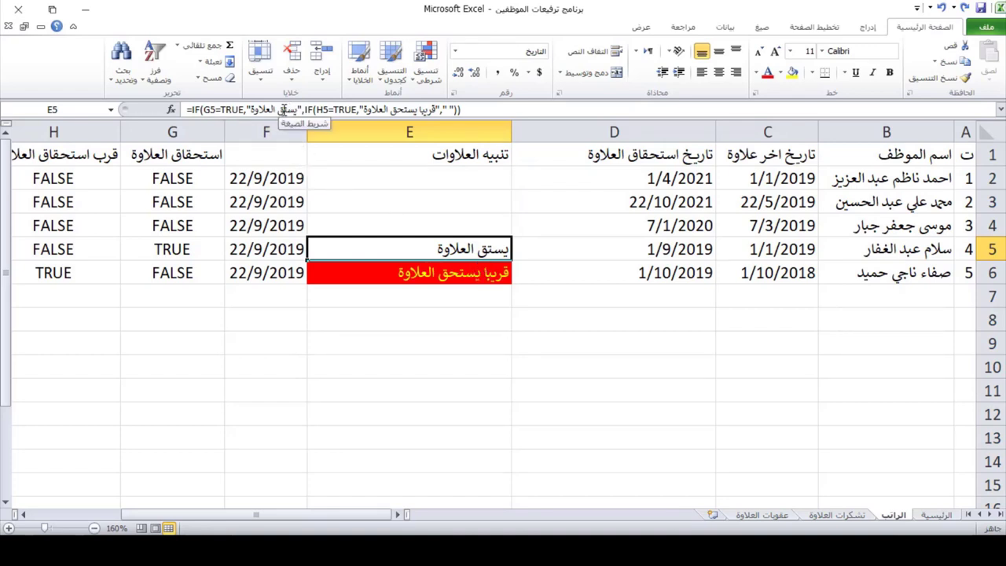
{"action": "left_click", "coordinate": [283, 110]}
{"action": "type", "text": "ح"}
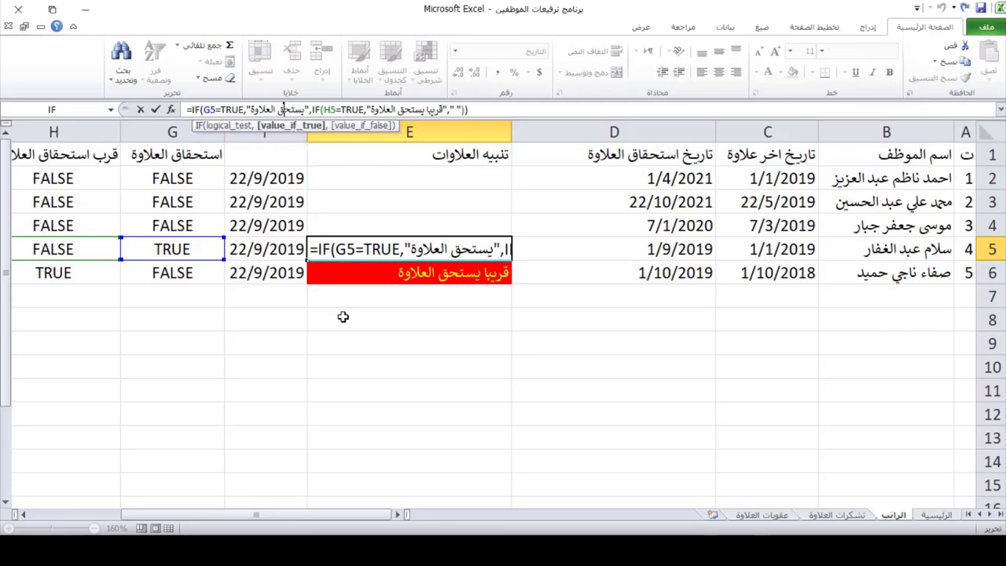
{"action": "key", "text": "Return"}
Fill the corrected E5 formula up to E2 and down to E6.
{"action": "left_click", "coordinate": [441, 251]}
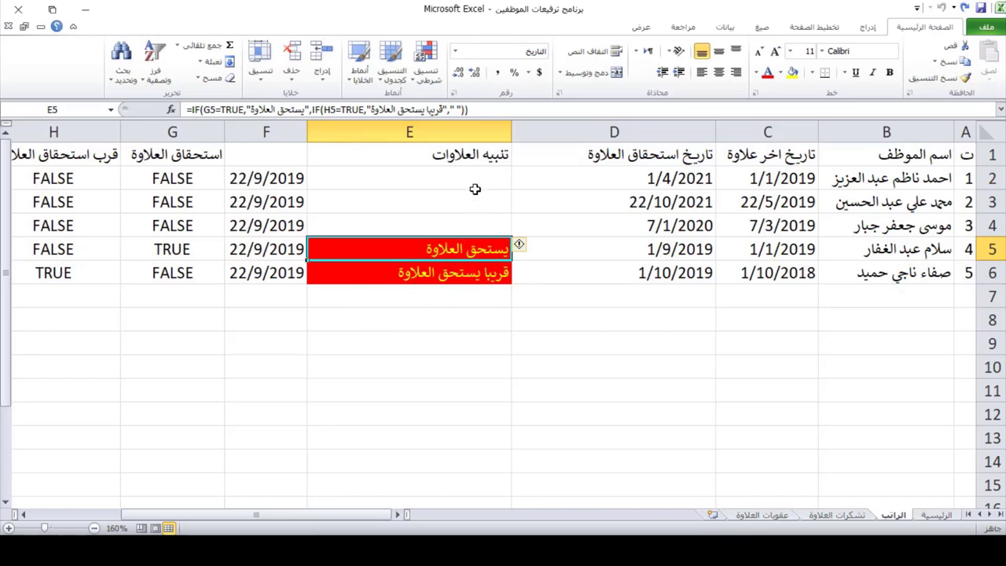
{"action": "left_click_drag", "start_coordinate": [310, 260], "coordinate": [314, 168]}
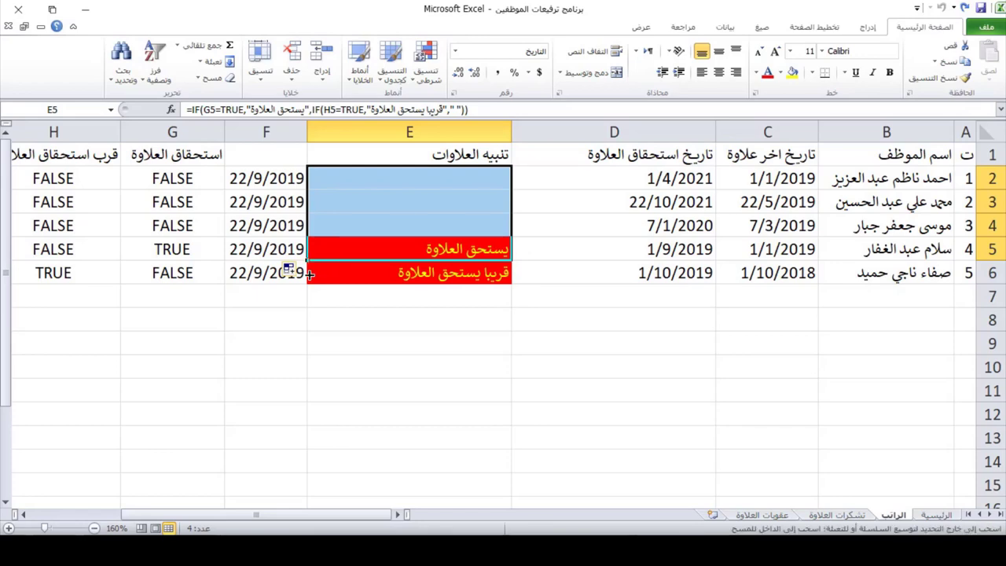
{"action": "left_click", "coordinate": [404, 319]}
{"action": "left_click", "coordinate": [473, 182]}
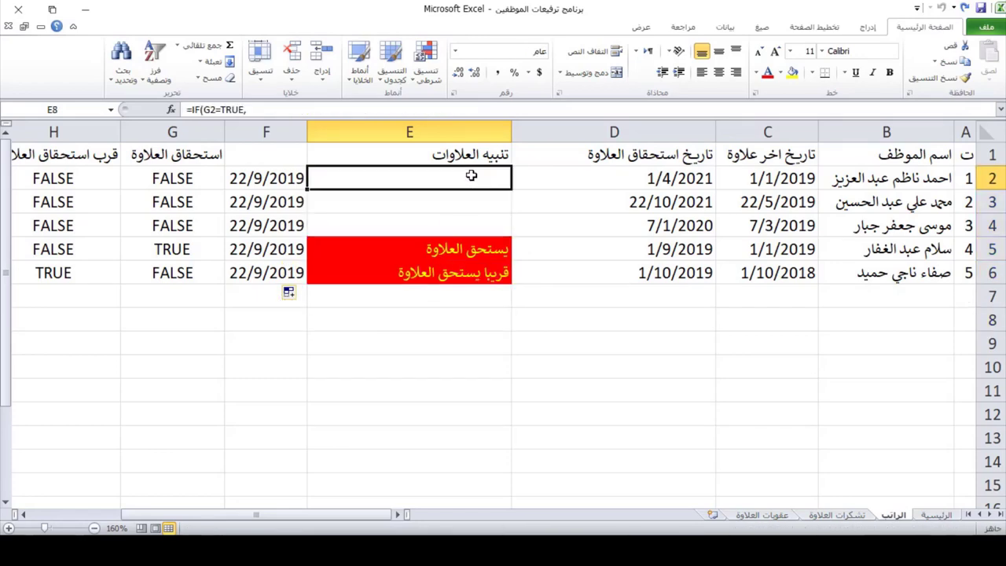
Start a second conditional formatting rule on column E for cells containing the text قريبا يستحق العلاوة.
{"action": "left_click", "coordinate": [462, 130]}
{"action": "left_click", "coordinate": [419, 87]}
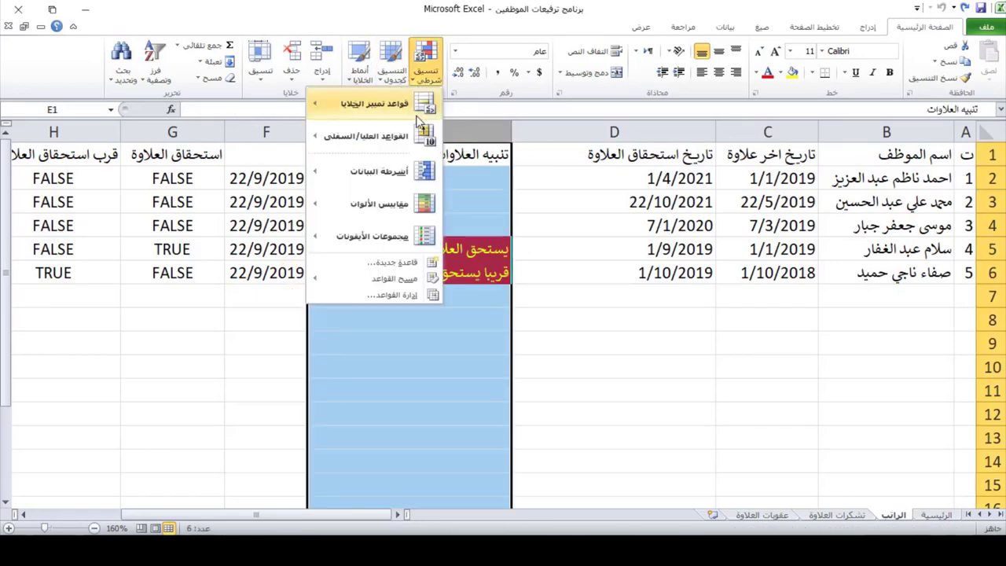
{"action": "mouse_move", "coordinate": [395, 112]}
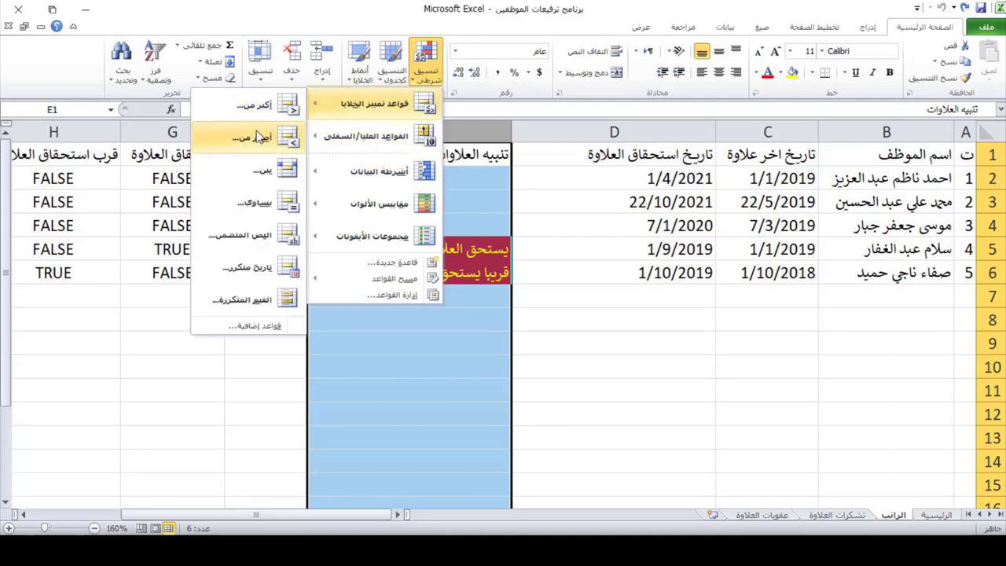
{"action": "left_click", "coordinate": [250, 238]}
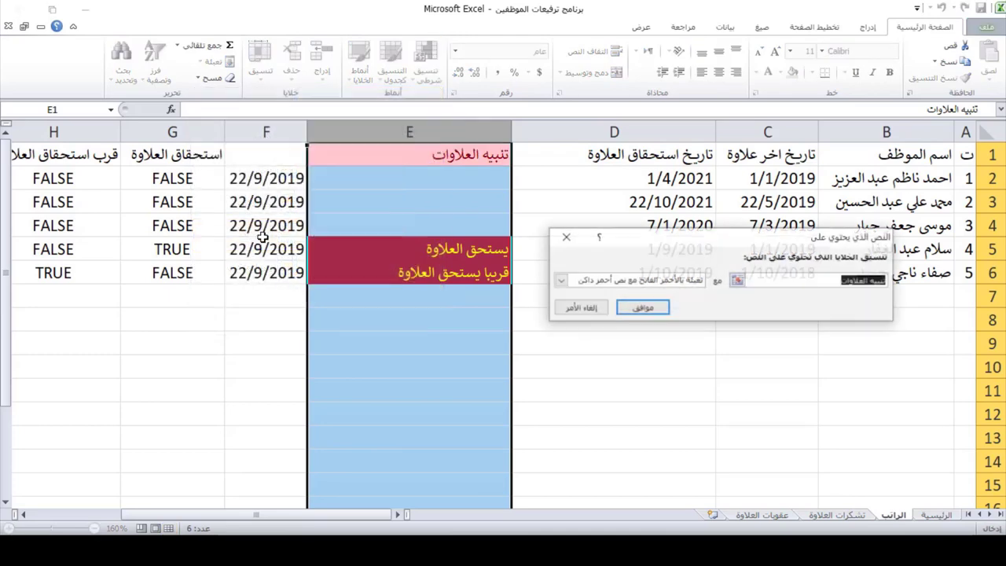
{"action": "type", "text": "قريبا"}
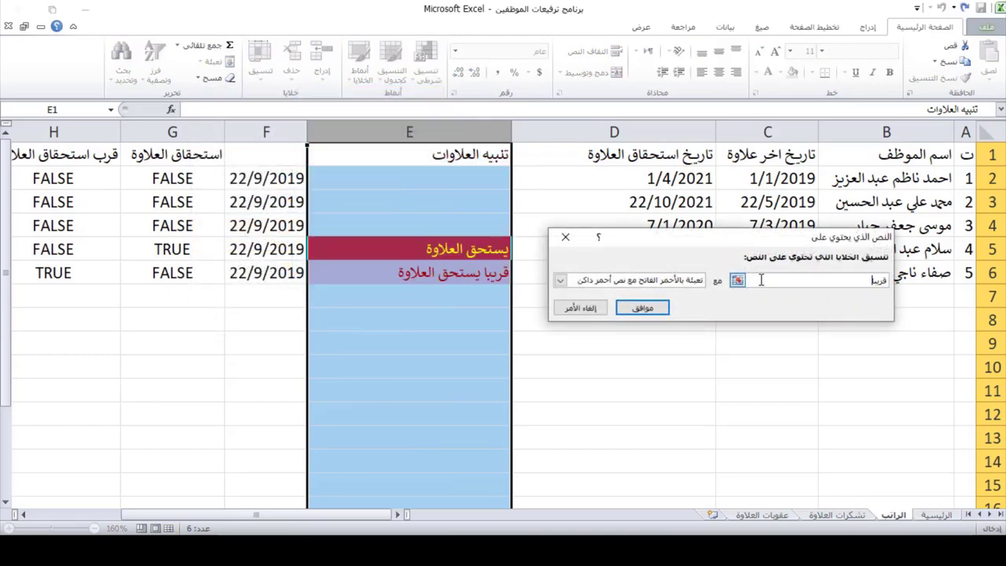
{"action": "type", "text": " يستحق العلاوة"}
Give the second rule a custom format with a yellow fill.
{"action": "left_click", "coordinate": [561, 280]}
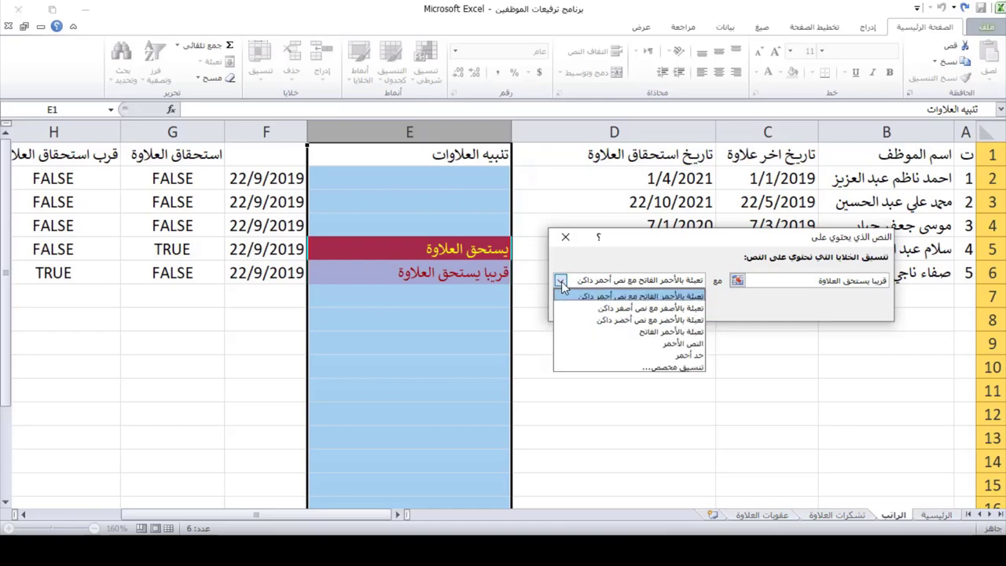
{"action": "left_click", "coordinate": [668, 367]}
{"action": "left_click", "coordinate": [759, 118]}
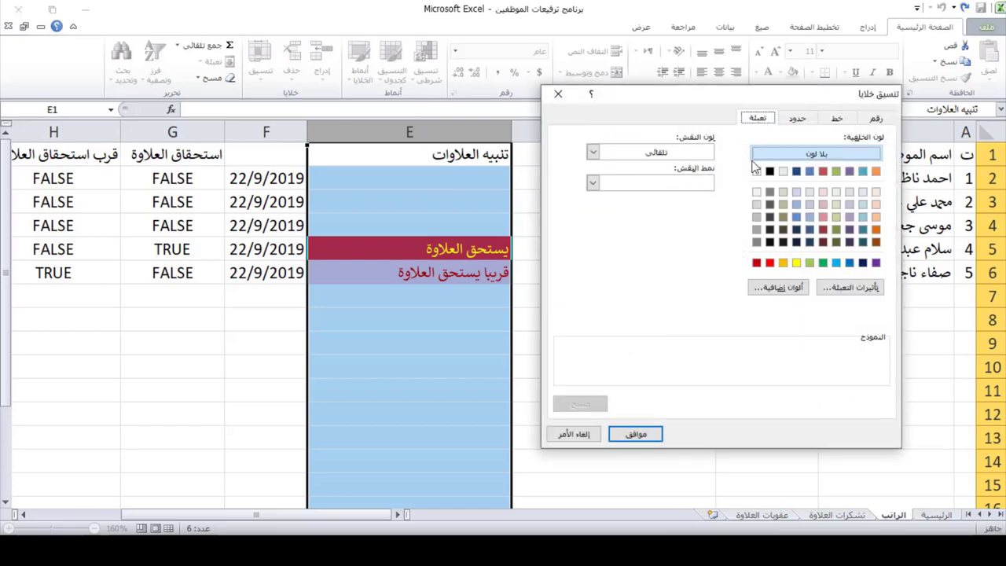
{"action": "left_click", "coordinate": [796, 264]}
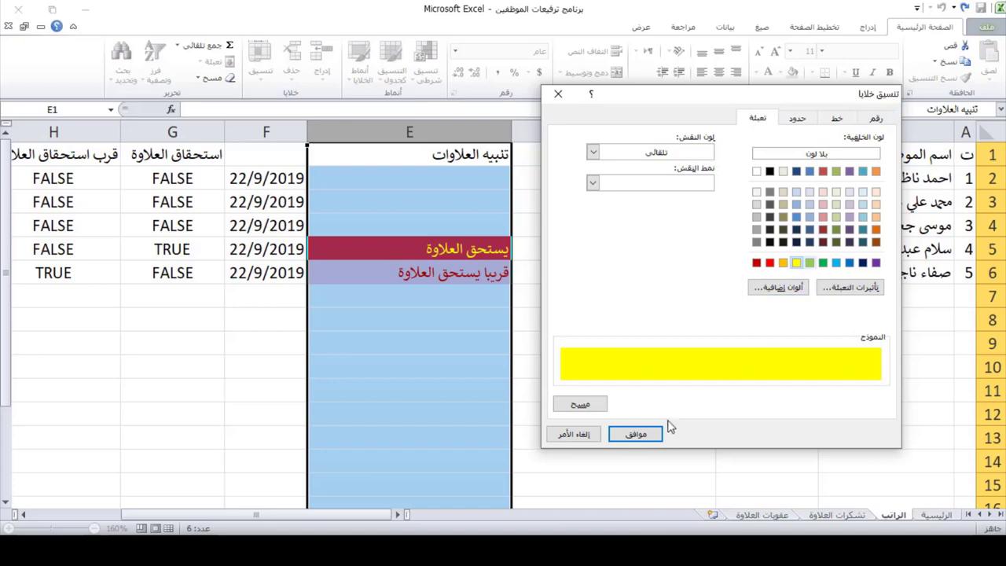
{"action": "left_click", "coordinate": [646, 435]}
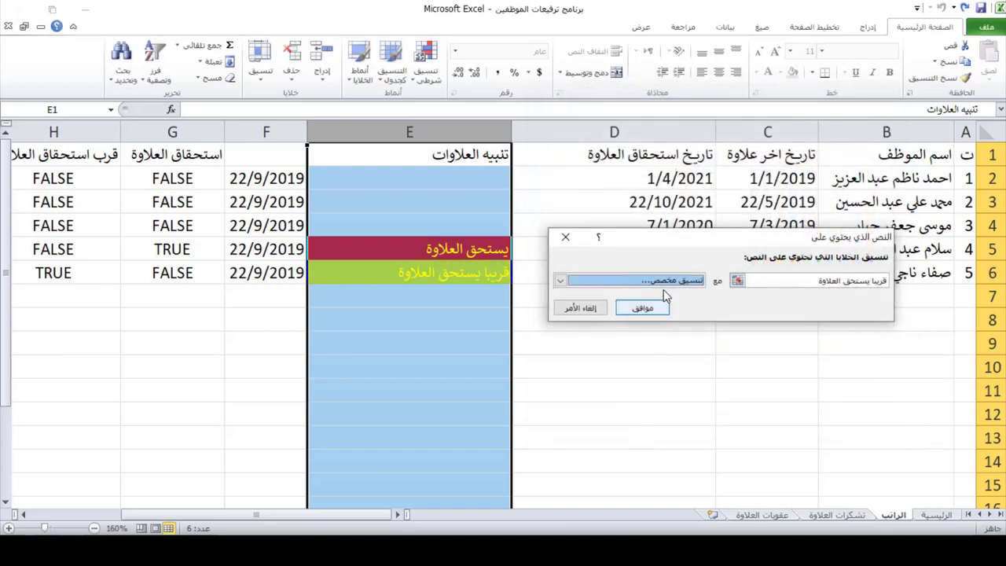
Redefine the second rule's custom format with yellow fill and black font, and apply the rule to column E.
{"action": "left_click", "coordinate": [561, 284]}
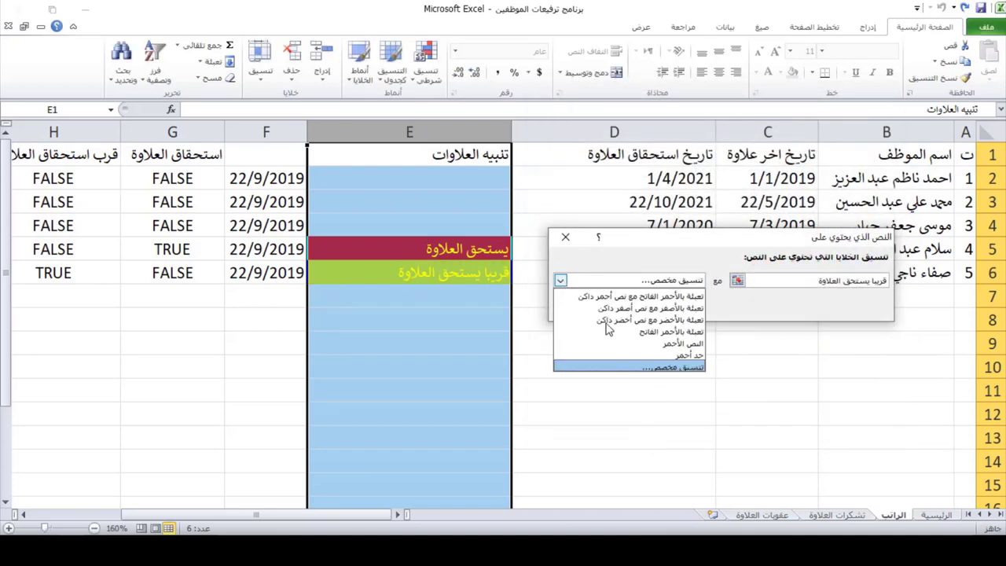
{"action": "left_click", "coordinate": [660, 366]}
{"action": "left_click", "coordinate": [835, 119]}
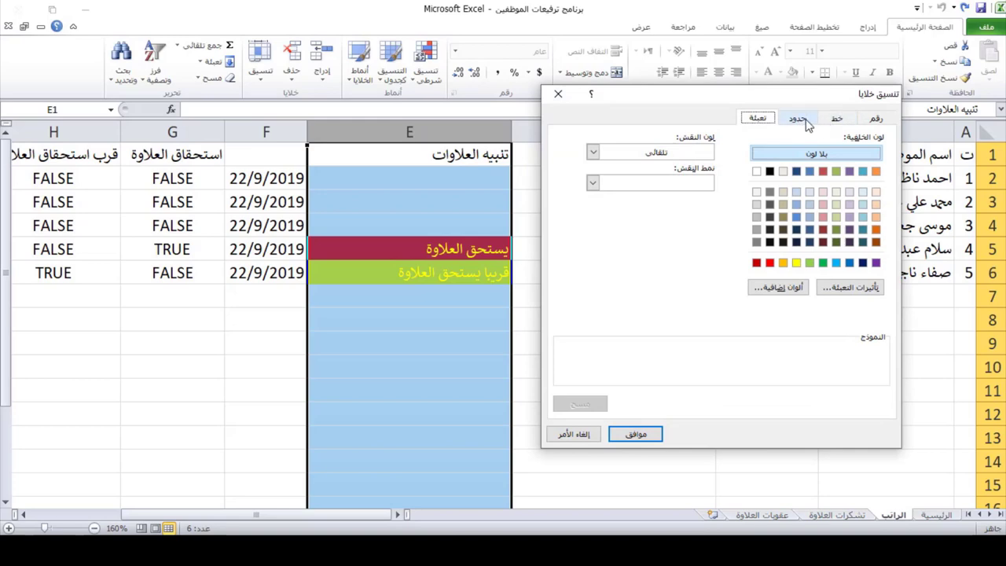
{"action": "left_click", "coordinate": [764, 119]}
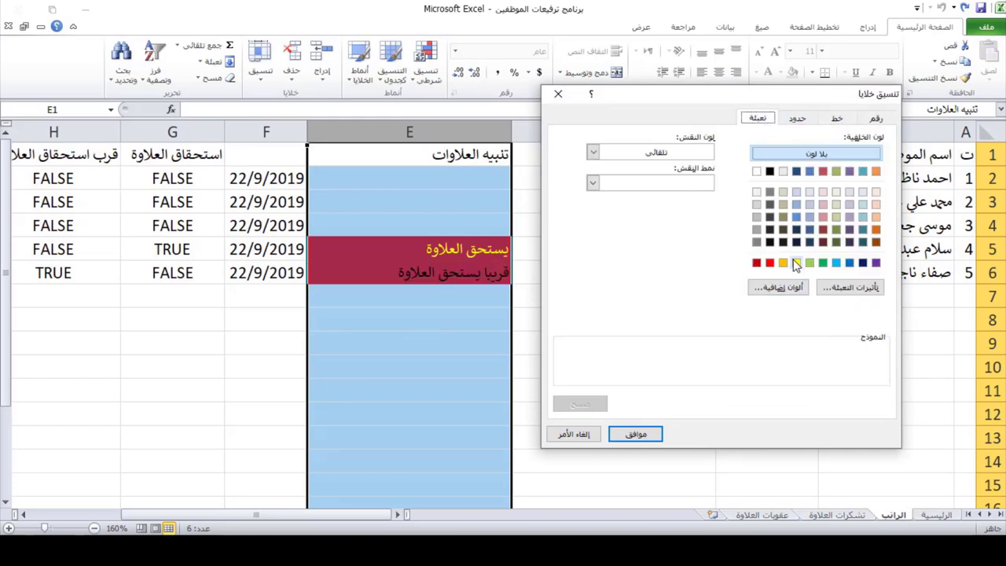
{"action": "left_click", "coordinate": [796, 263]}
{"action": "left_click", "coordinate": [836, 119]}
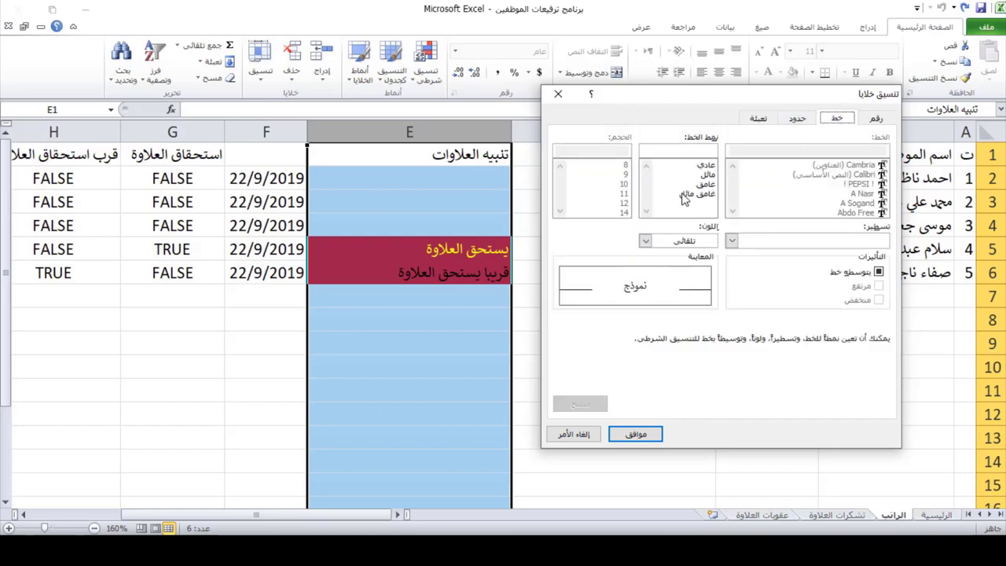
{"action": "left_click", "coordinate": [646, 241]}
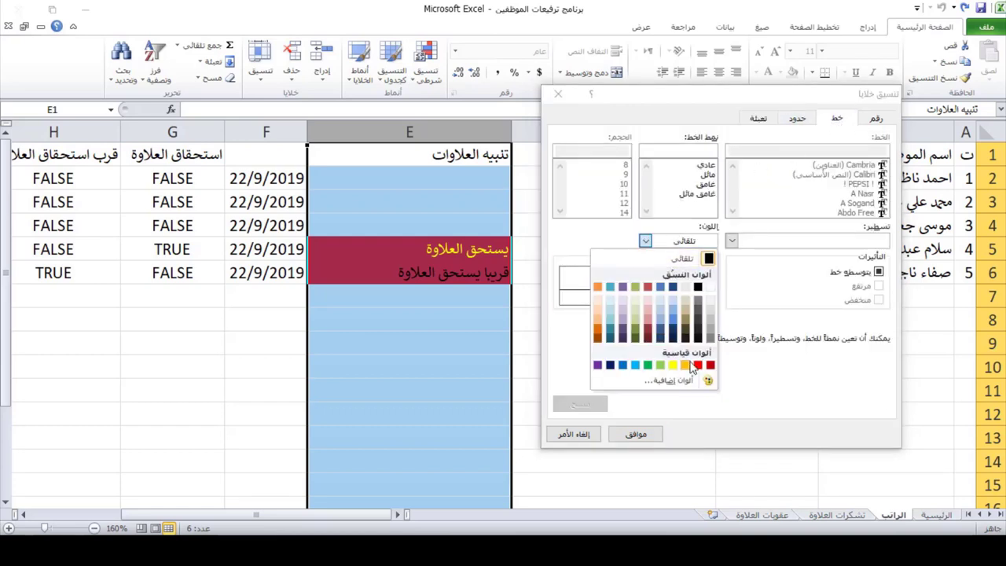
{"action": "left_click", "coordinate": [698, 286]}
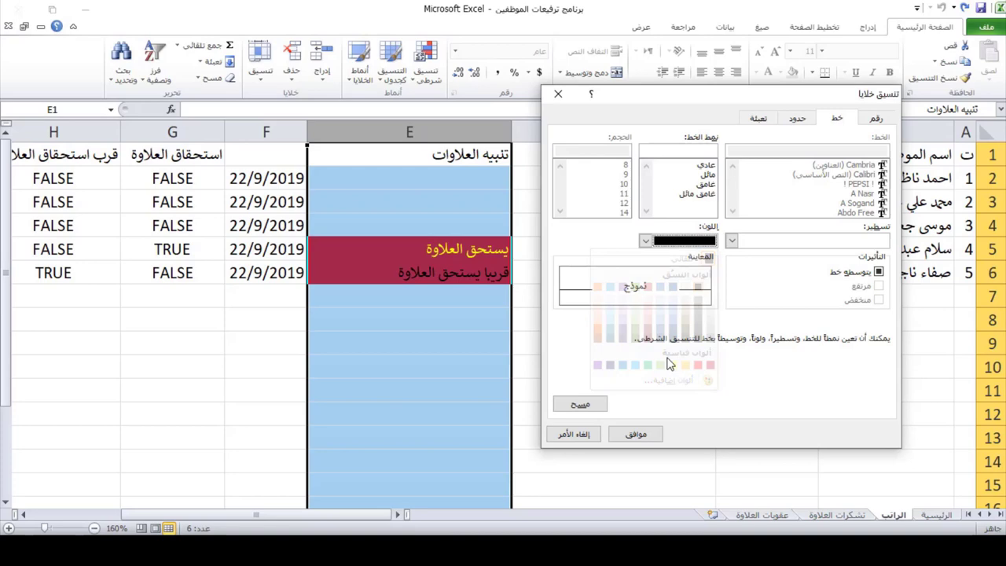
{"action": "left_click", "coordinate": [636, 433]}
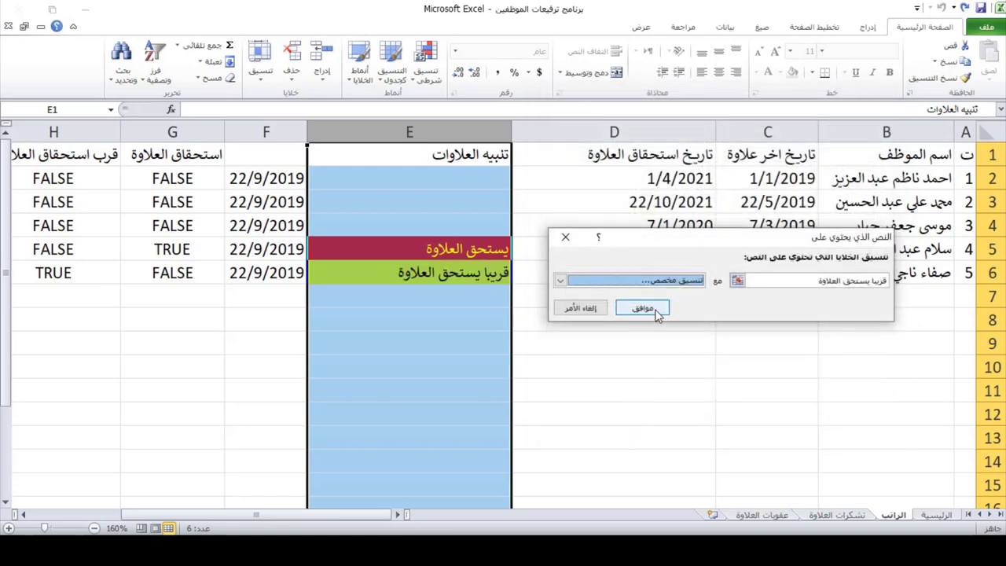
{"action": "left_click", "coordinate": [653, 309]}
{"action": "left_click", "coordinate": [618, 379]}
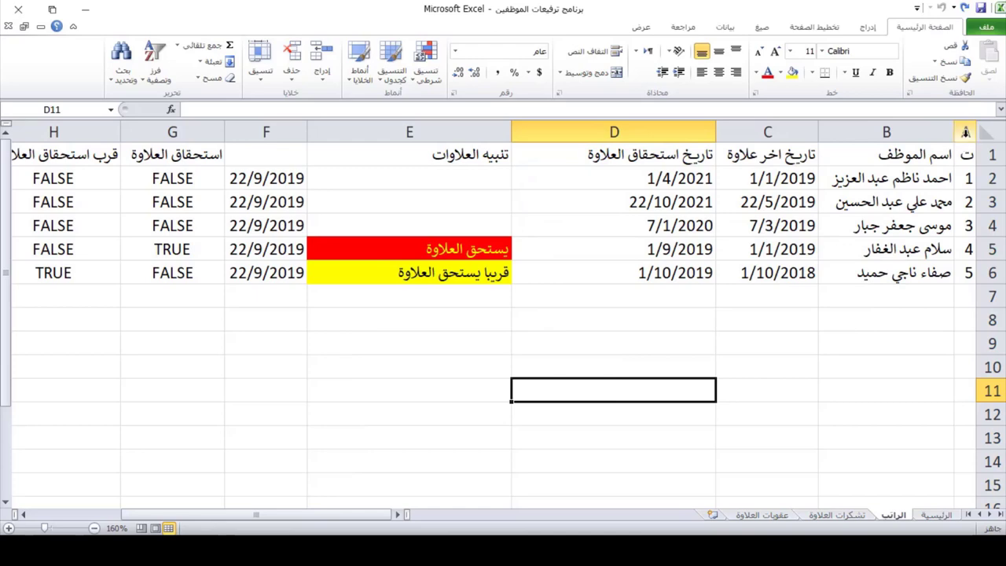
Add all borders to the employee table in A1:E6.
{"action": "left_click_drag", "start_coordinate": [963, 155], "coordinate": [479, 275]}
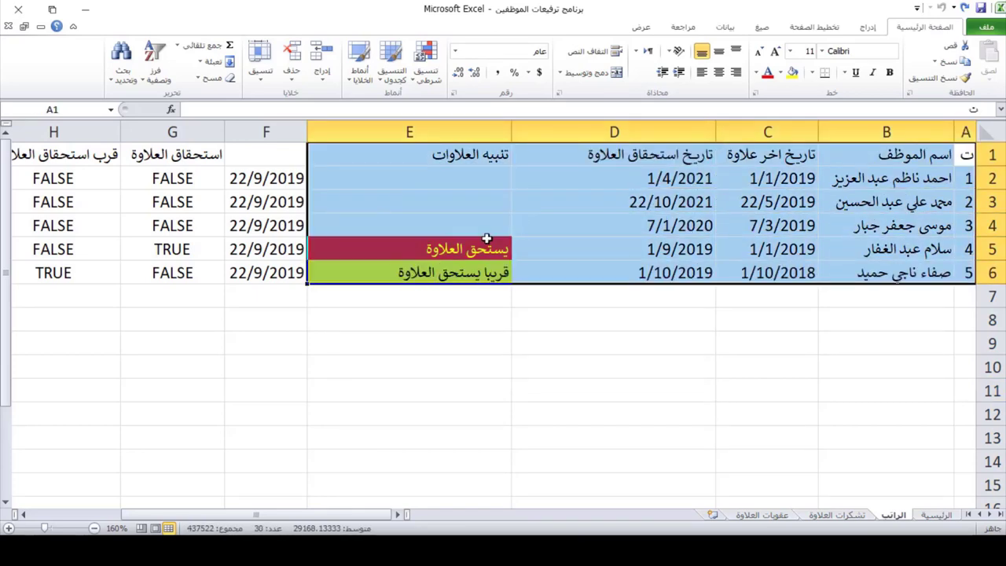
{"action": "left_click", "coordinate": [813, 72]}
{"action": "left_click", "coordinate": [810, 192]}
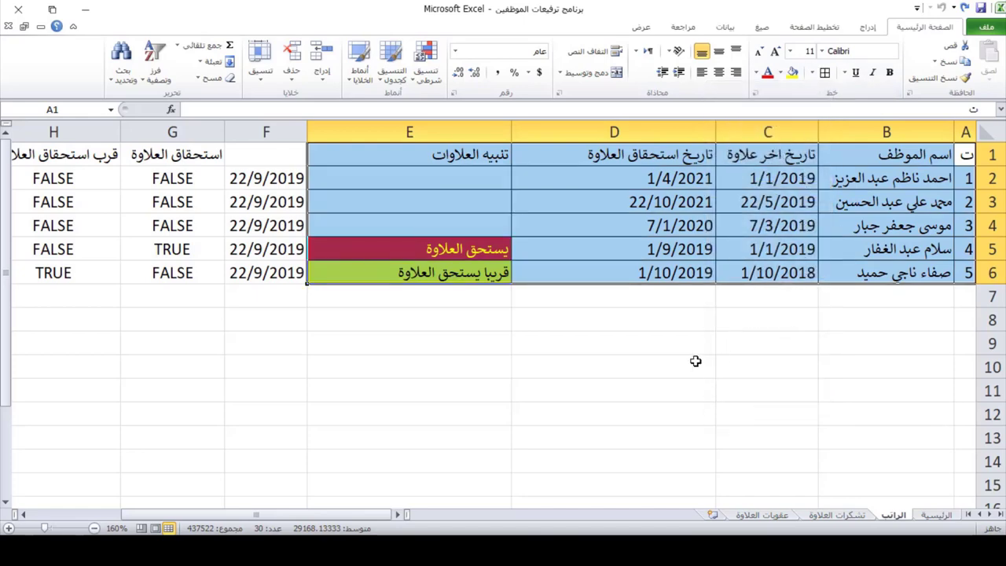
{"action": "left_click", "coordinate": [649, 366]}
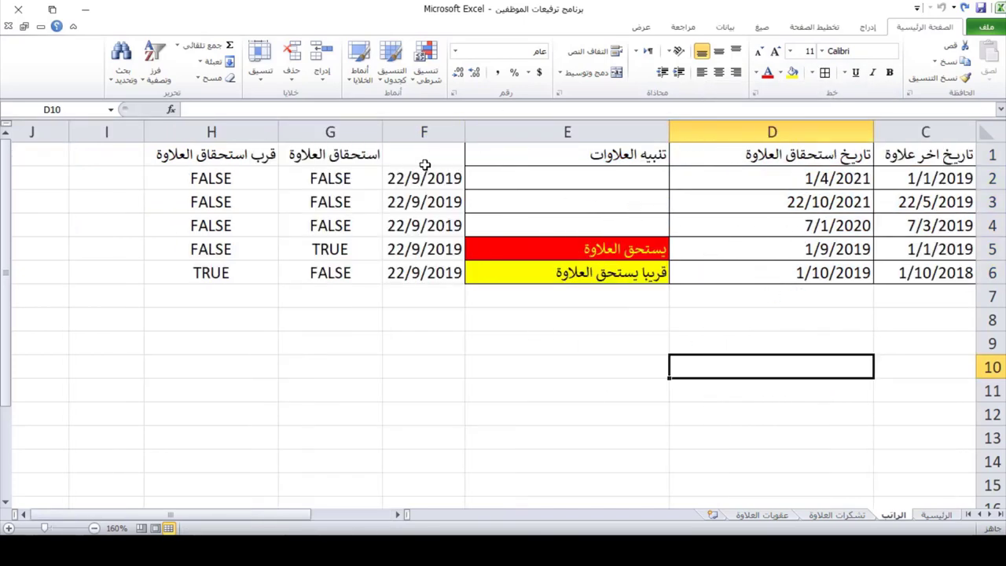
Hide the helper columns F to H.
{"action": "left_click_drag", "start_coordinate": [436, 132], "coordinate": [236, 132]}
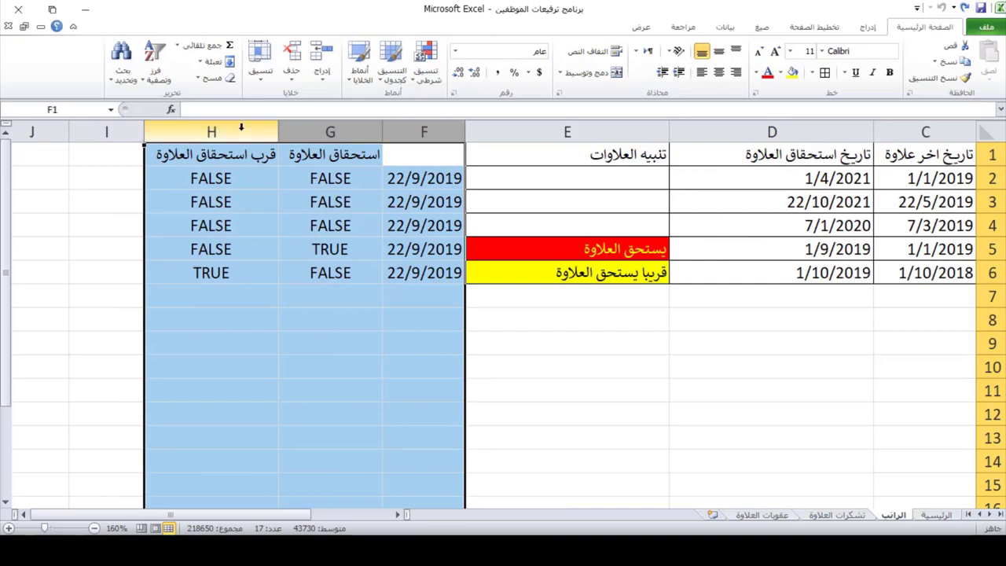
{"action": "right_click", "coordinate": [242, 130]}
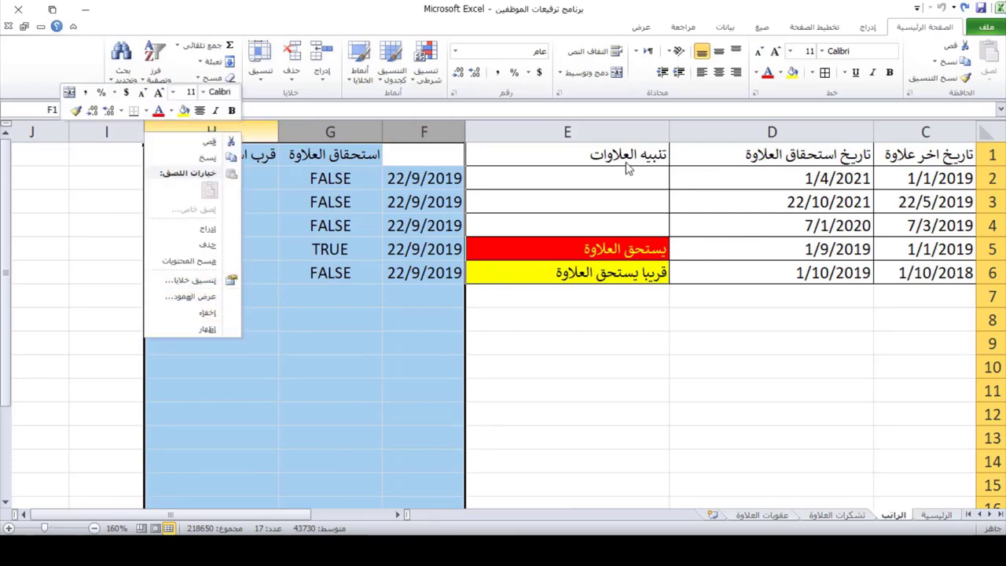
{"action": "left_click", "coordinate": [198, 313]}
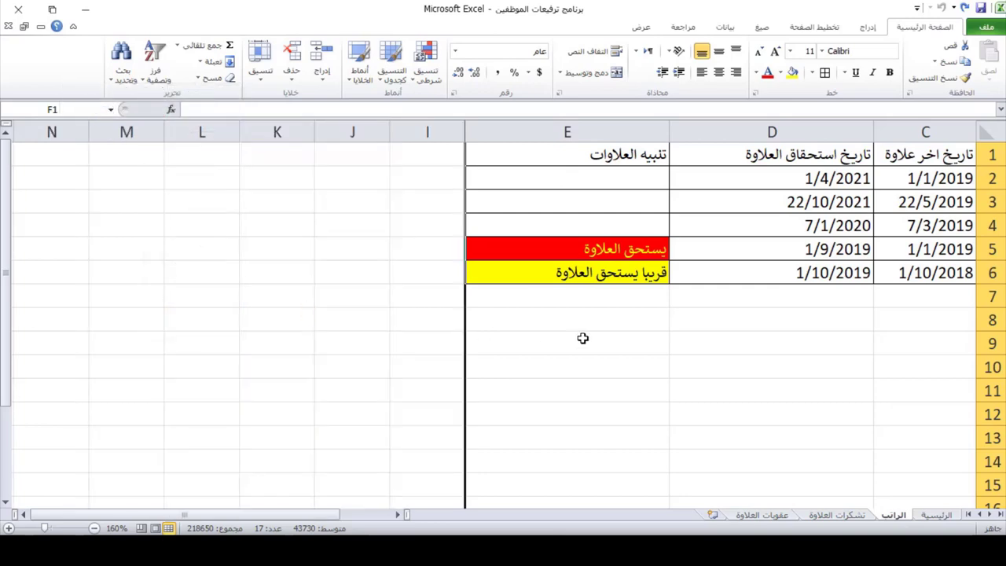
{"action": "left_click", "coordinate": [582, 340]}
{"action": "left_click_drag", "start_coordinate": [323, 515], "coordinate": [407, 514]}
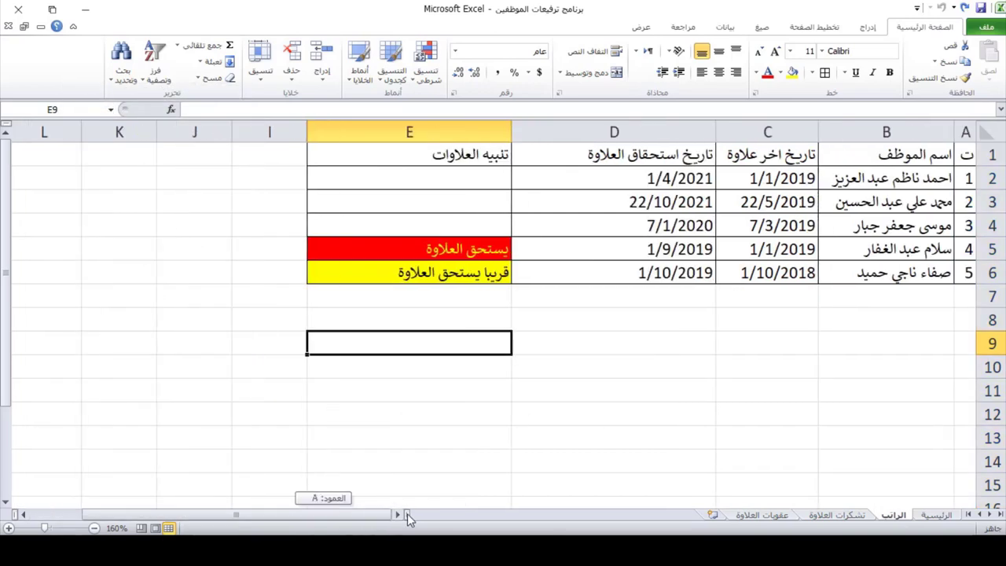
{"action": "left_click", "coordinate": [629, 365]}
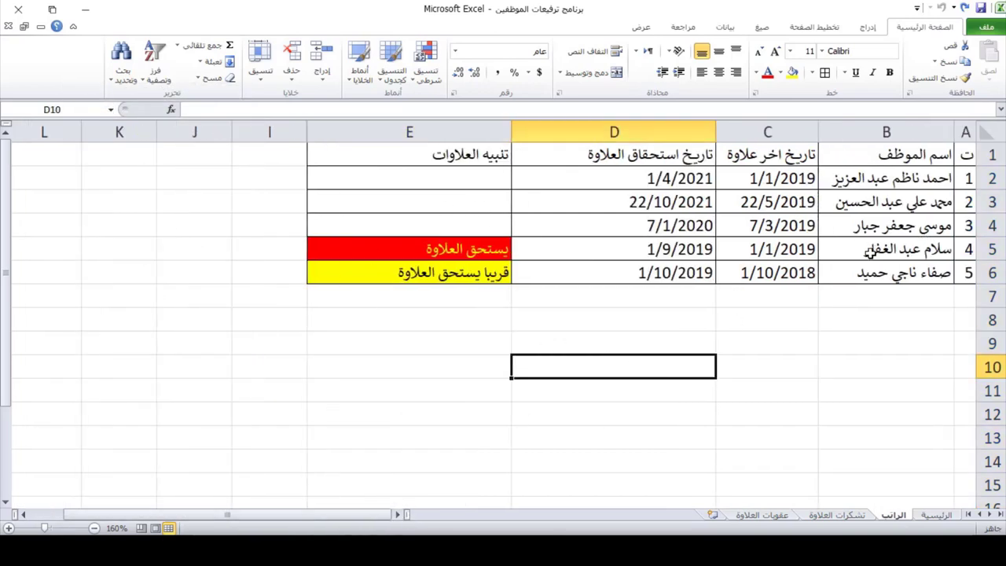
Change the last allowance date in C5 to 1/2/2019 to test the alert.
{"action": "double_click", "coordinate": [767, 250]}
{"action": "left_click_drag", "start_coordinate": [766, 250], "coordinate": [774, 249]}
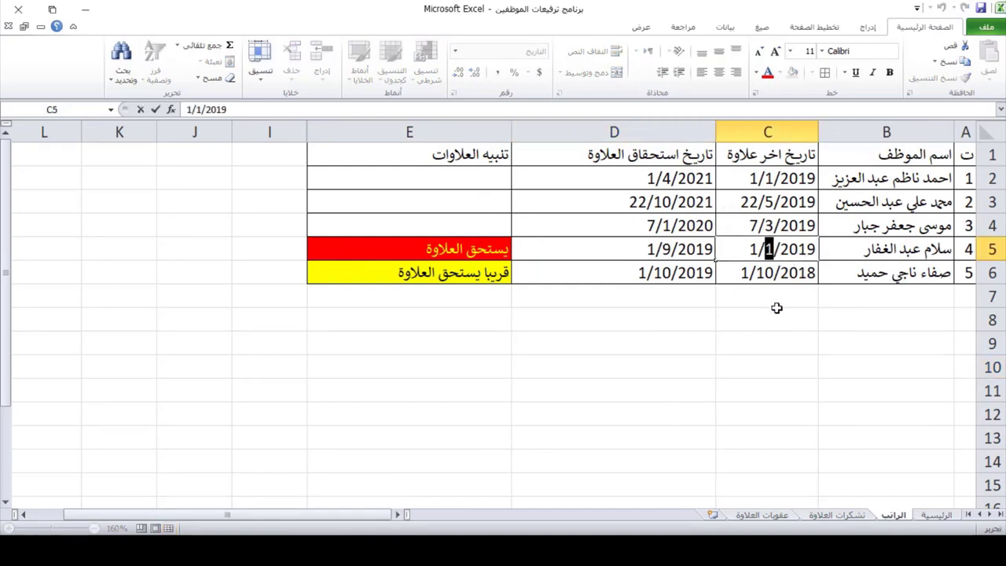
{"action": "type", "text": "2"}
{"action": "key", "text": "Return"}
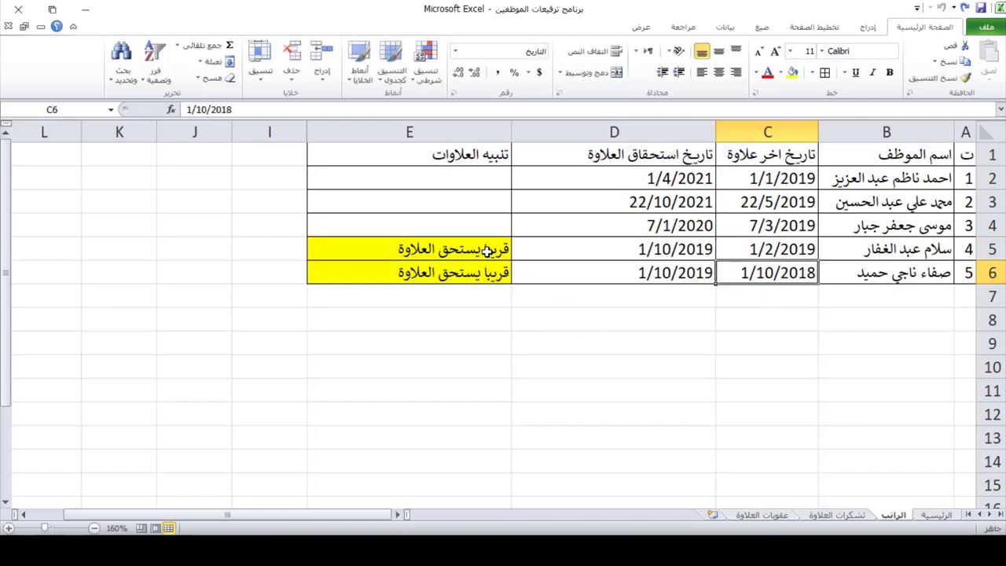
Set the last allowance date in C5 back to 1/1/2019.
{"action": "double_click", "coordinate": [766, 245]}
{"action": "double_click", "coordinate": [769, 249]}
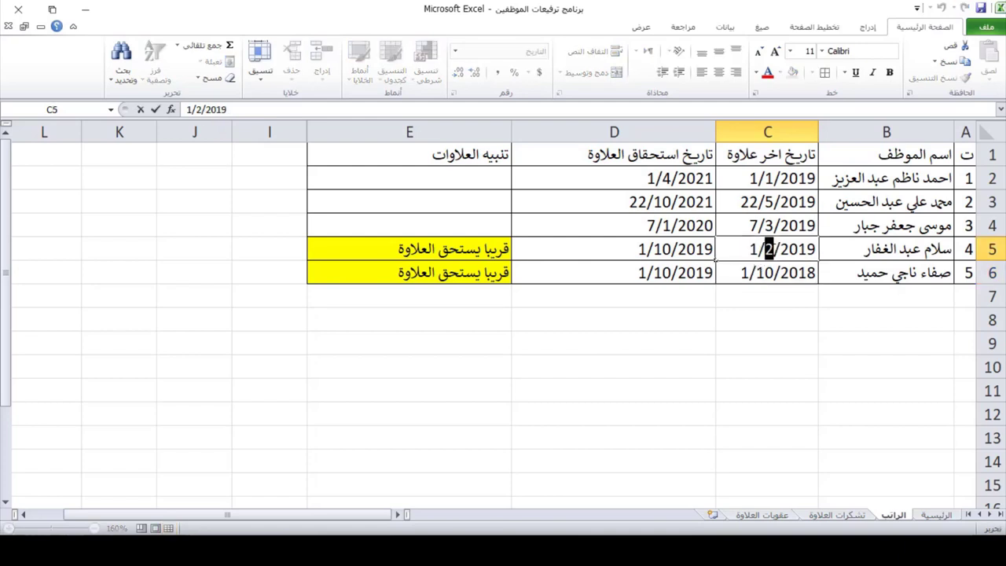
{"action": "type", "text": "1"}
{"action": "key", "text": "Return"}
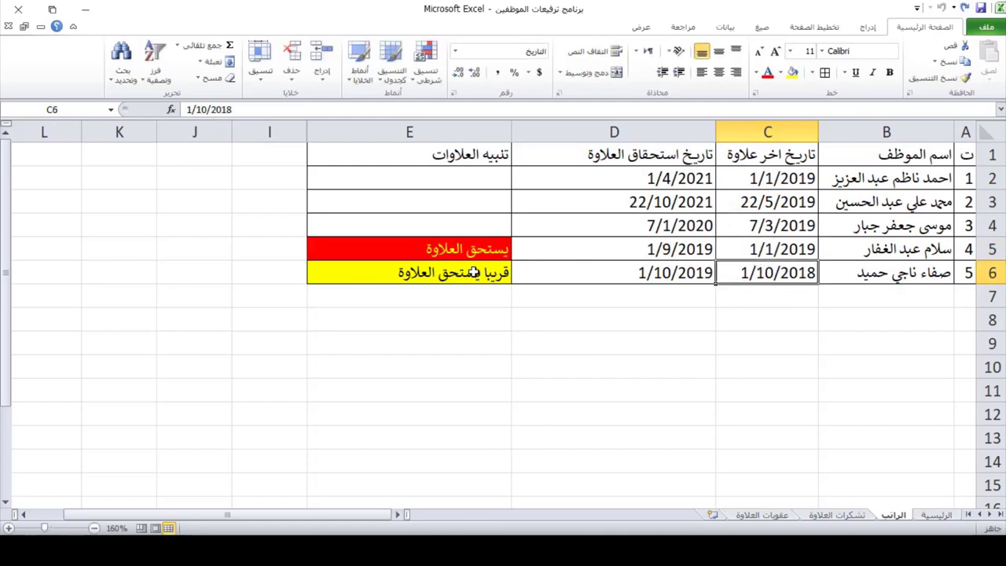
Try 1/3/2019 as the last allowance date in C5 and undo the change.
{"action": "double_click", "coordinate": [768, 245]}
{"action": "double_click", "coordinate": [769, 248]}
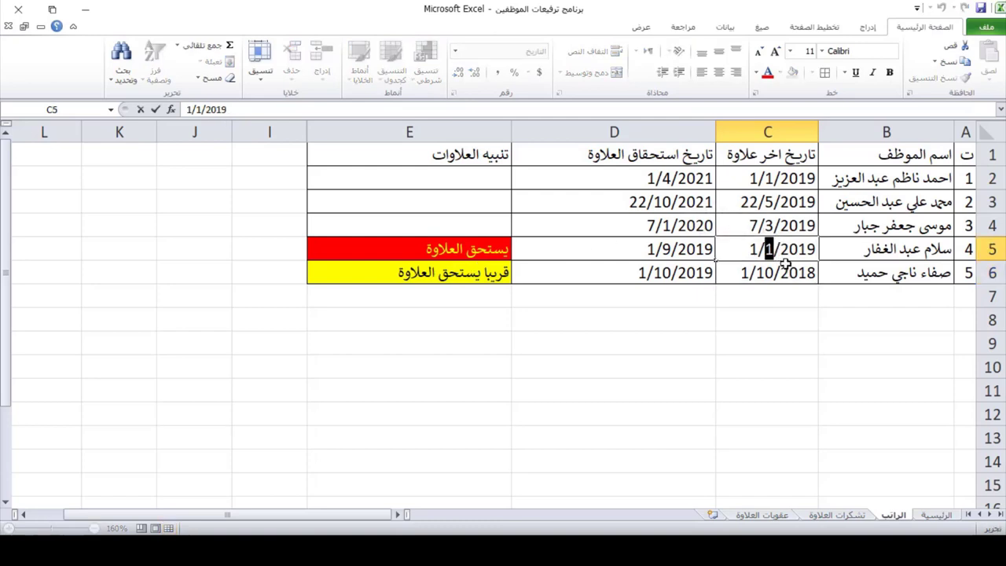
{"action": "type", "text": "3"}
{"action": "key", "text": "Return"}
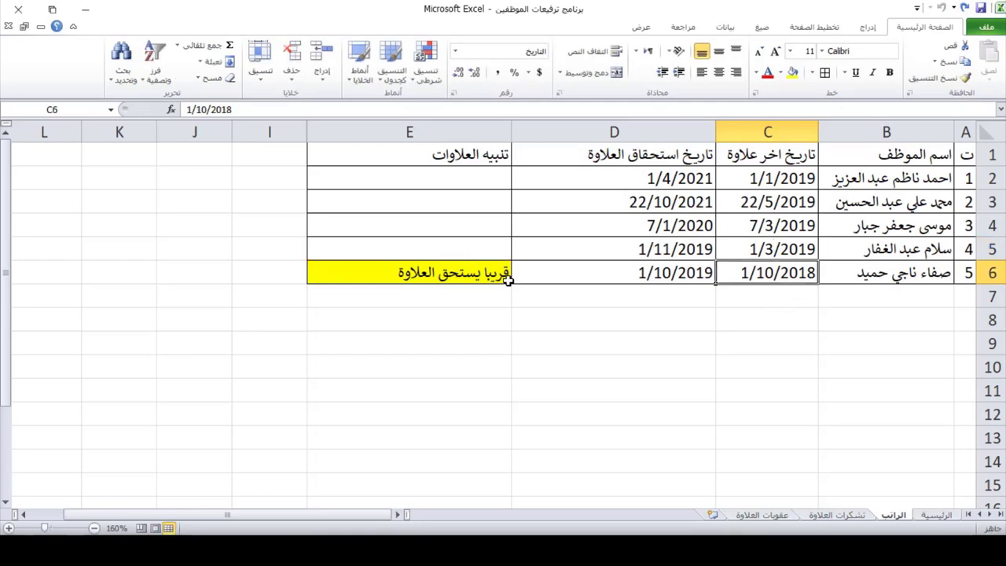
{"action": "key", "text": "ctrl+z"}
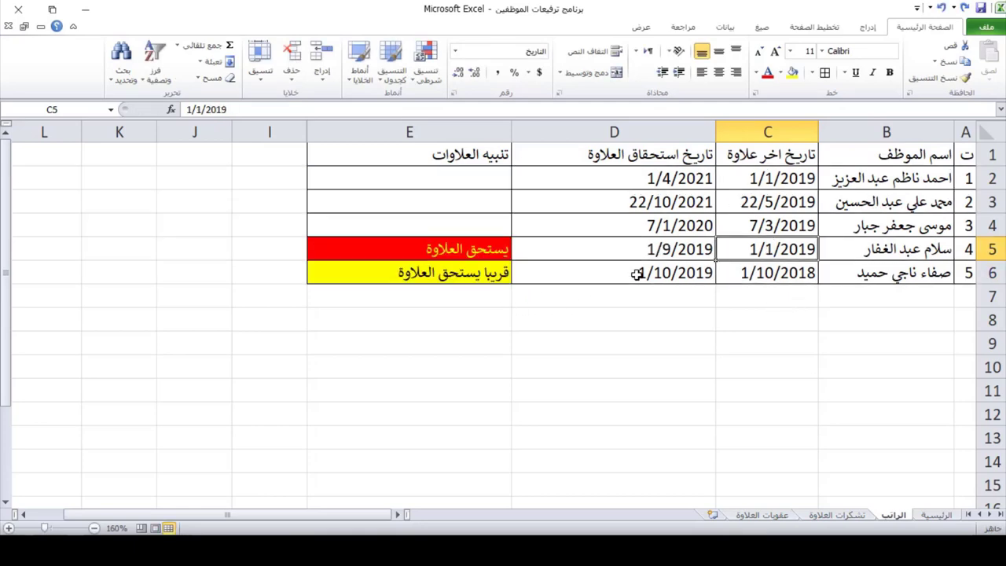
{"action": "left_click", "coordinate": [631, 335]}
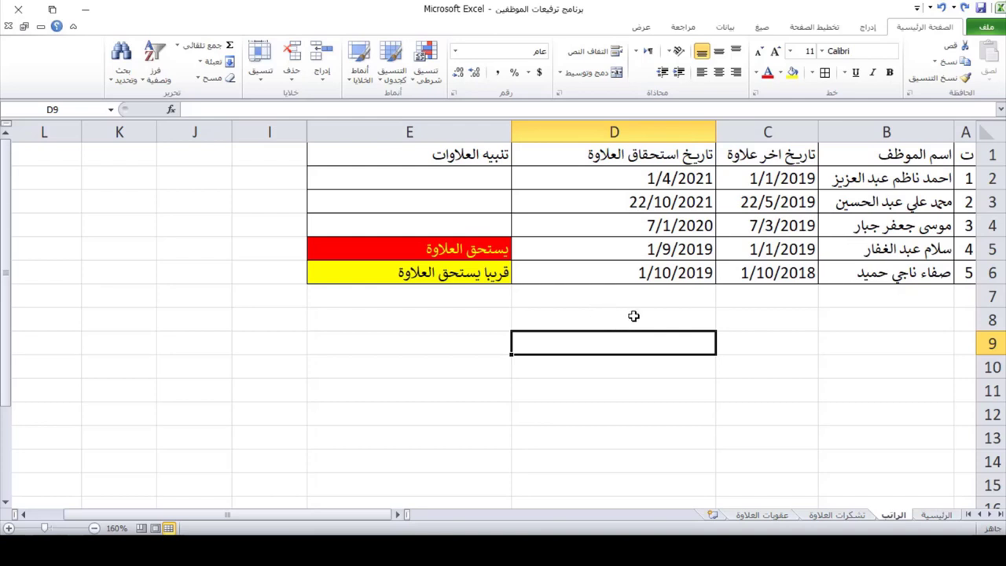